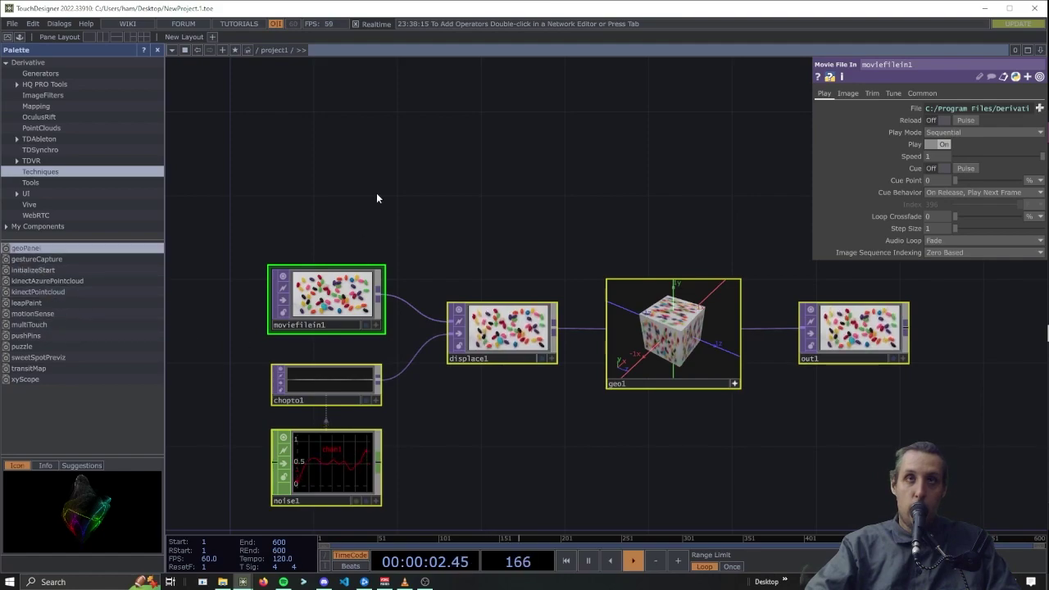
Delete all of the default operators from the project1 network
{"action": "left_click", "coordinate": [377, 194]}
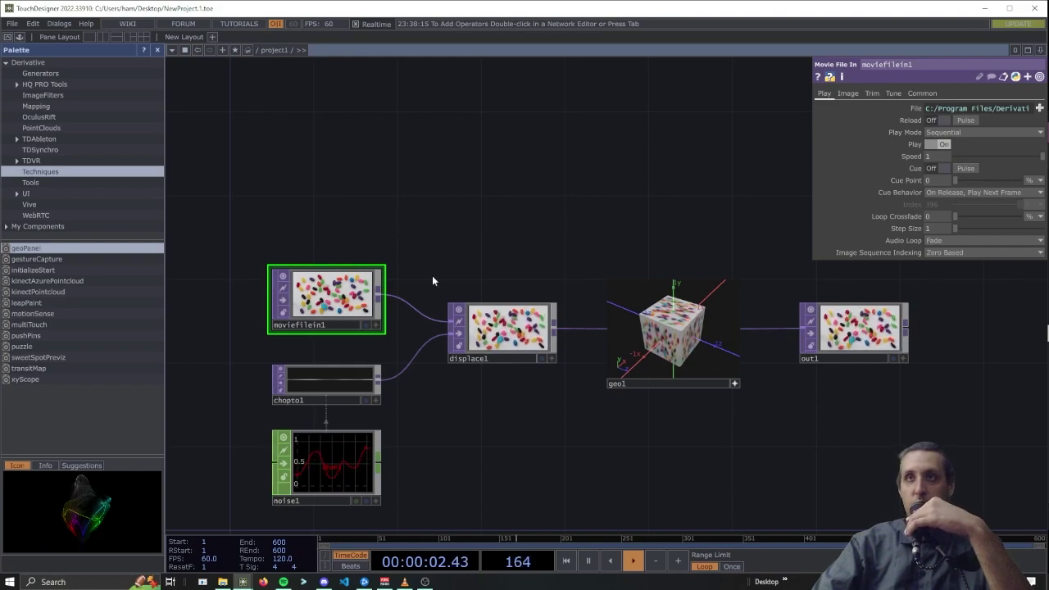
{"action": "left_click_drag", "start_coordinate": [199, 277], "coordinate": [951, 513]}
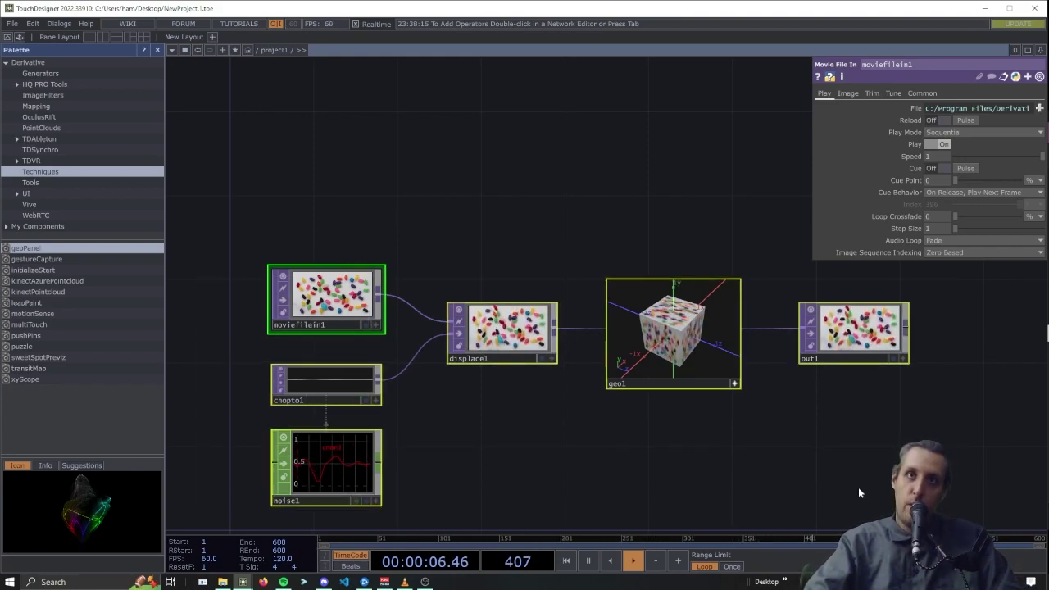
{"action": "key", "text": "Delete"}
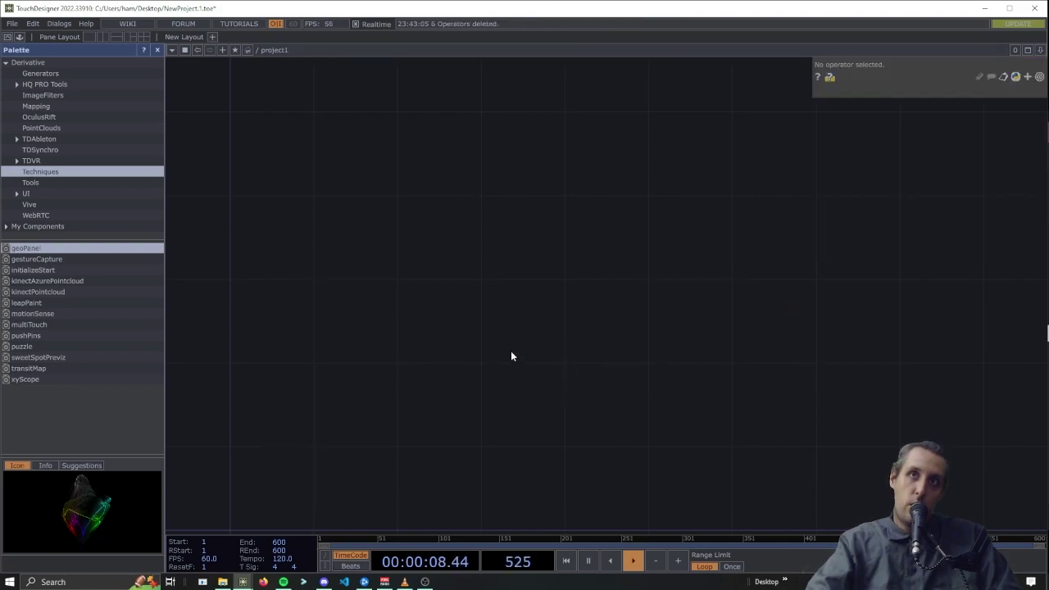
Add a Tube SOP to the empty network
{"action": "left_click_drag", "start_coordinate": [480, 382], "coordinate": [465, 350]}
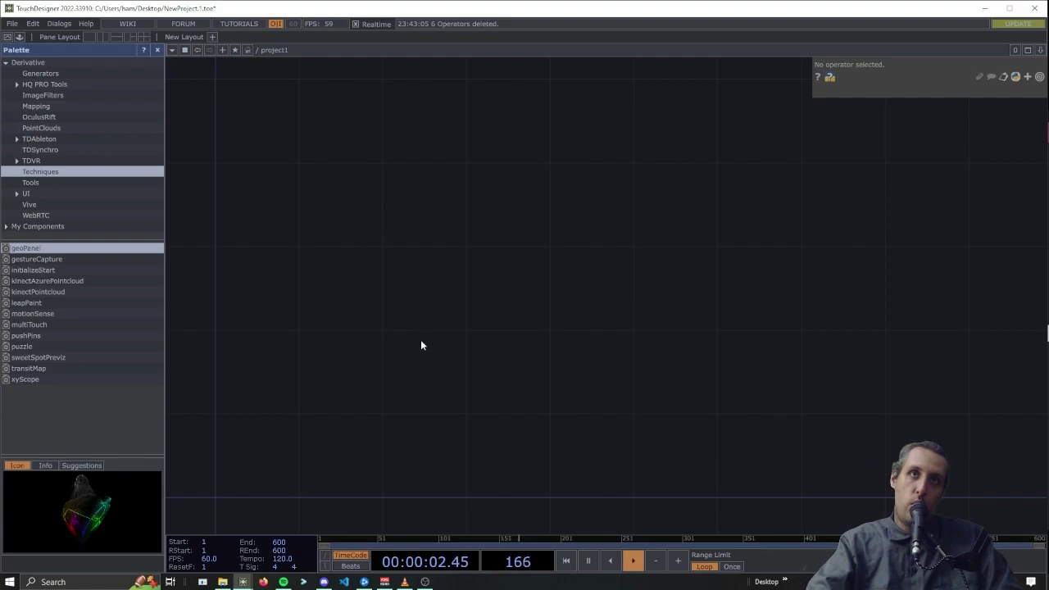
{"action": "key", "text": "Tab"}
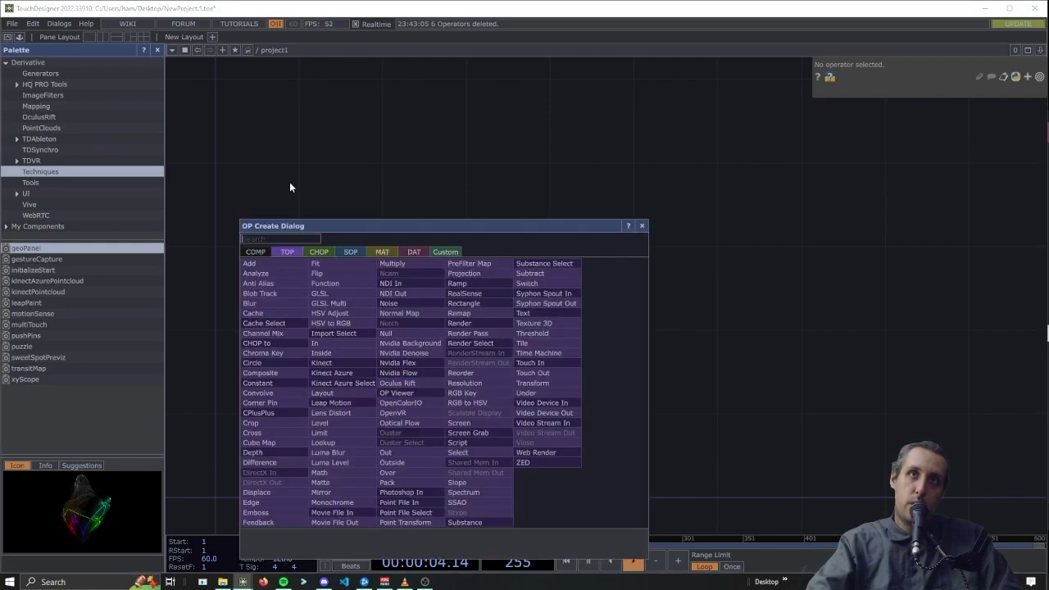
{"action": "left_click", "coordinate": [262, 253]}
{"action": "left_click", "coordinate": [353, 252]}
{"action": "type", "text": "t"}
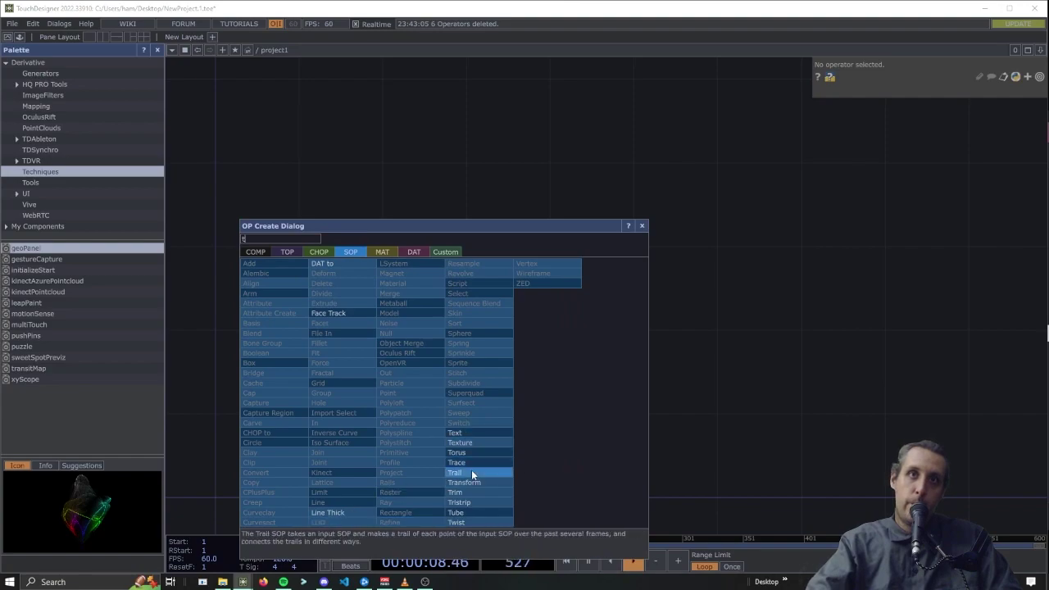
{"action": "left_click", "coordinate": [463, 511]}
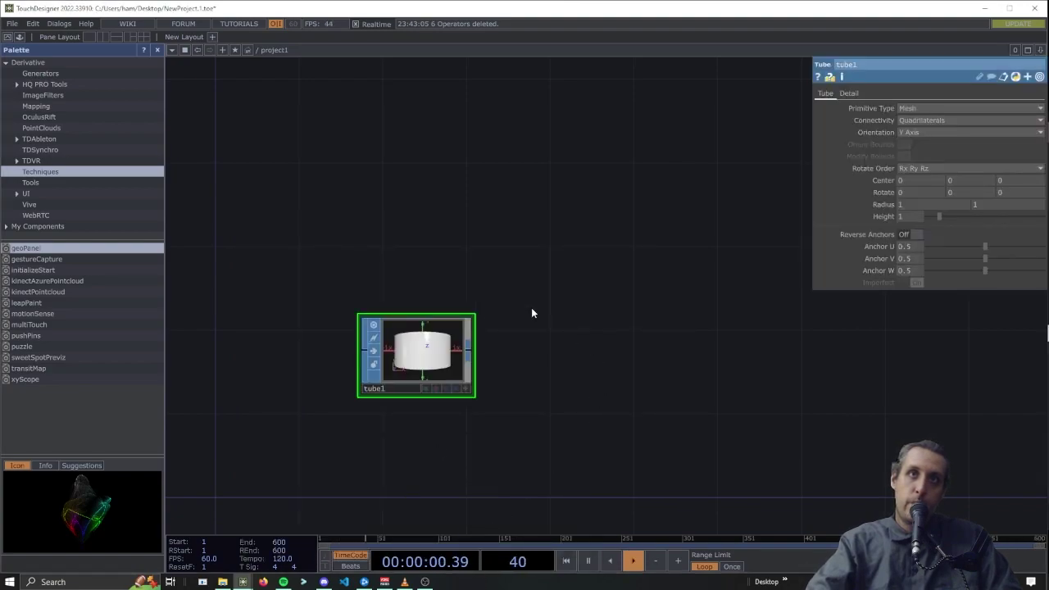
Create a Geometry COMP from the tube's output and place it beside the tube
{"action": "right_click", "coordinate": [468, 356]}
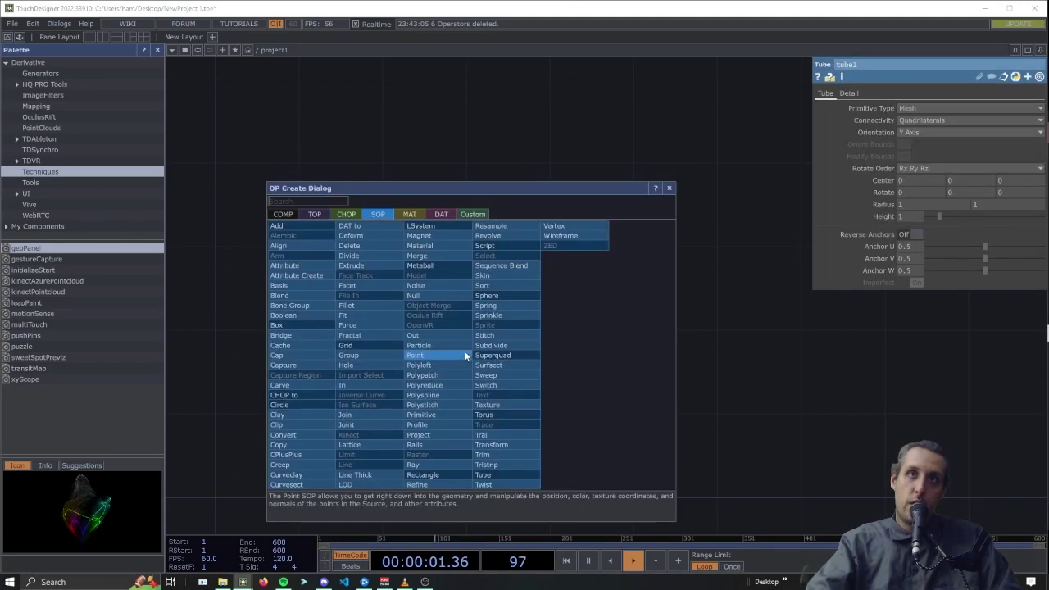
{"action": "left_click", "coordinate": [287, 213]}
{"action": "type", "text": "ge"}
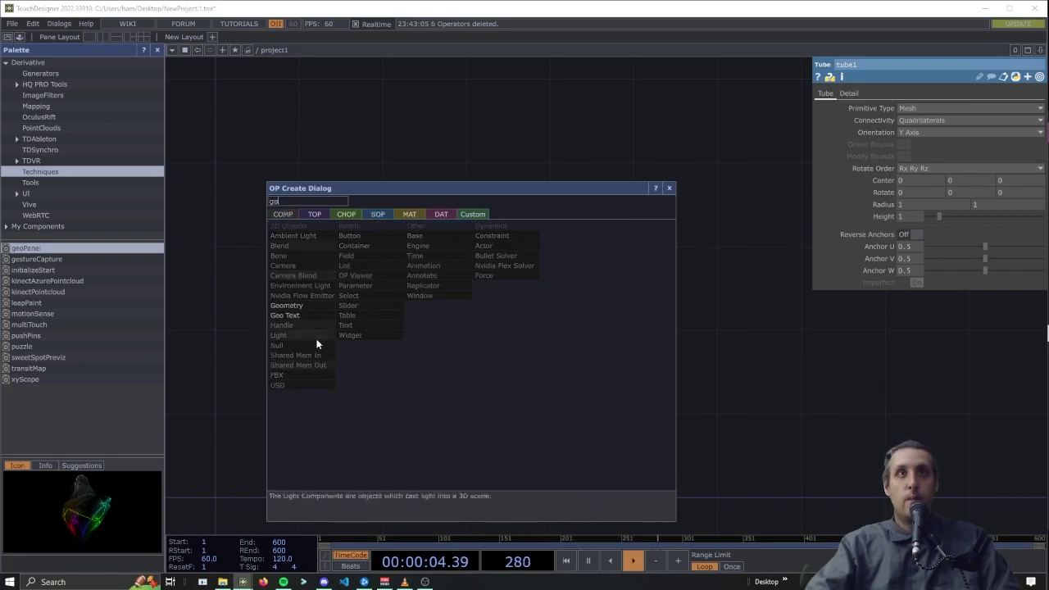
{"action": "left_click", "coordinate": [290, 305]}
{"action": "left_click", "coordinate": [587, 395]}
Add a Render TOP beside the geometry component
{"action": "left_click_drag", "start_coordinate": [690, 340], "coordinate": [436, 311]}
{"action": "key", "text": "Tab"}
{"action": "left_click", "coordinate": [342, 201]}
{"action": "type", "text": "r"}
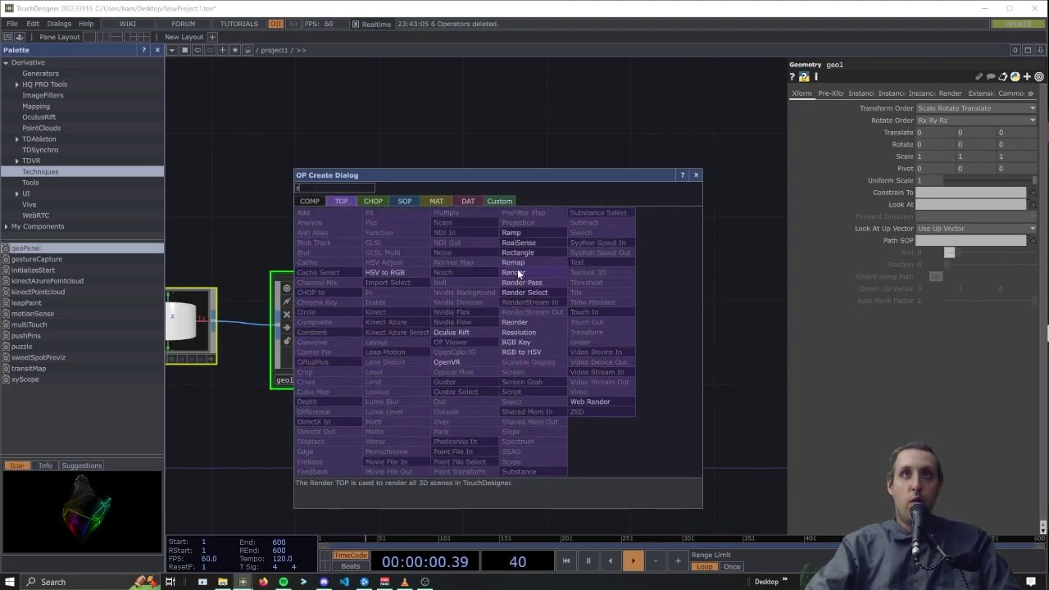
{"action": "left_click", "coordinate": [518, 273]}
{"action": "left_click", "coordinate": [531, 340]}
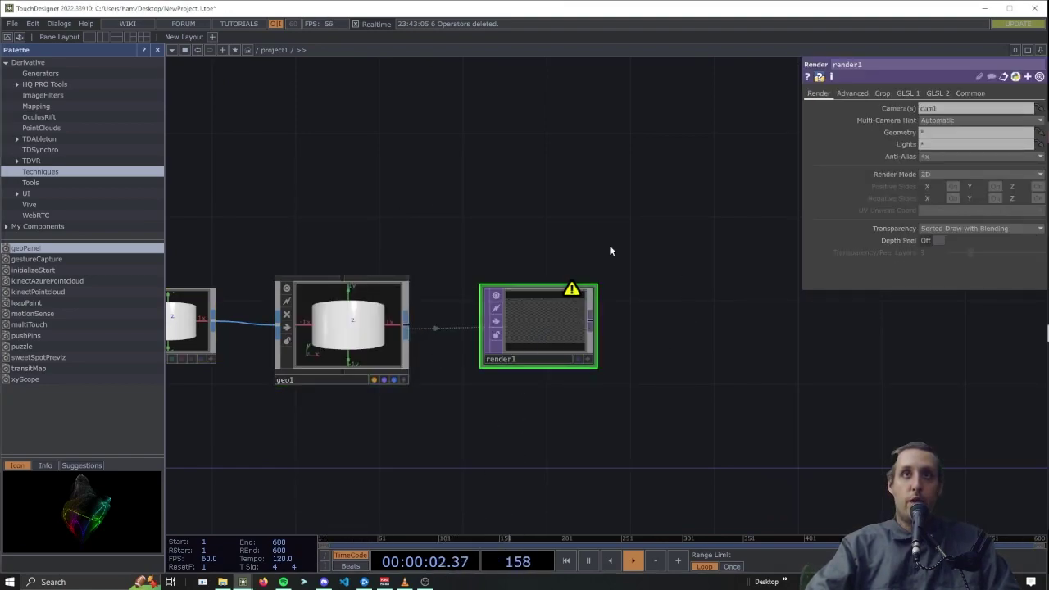
Add a Phong MAT below the geometry component
{"action": "key", "text": "Tab"}
{"action": "left_click", "coordinate": [292, 283]}
{"action": "type", "text": "ph"}
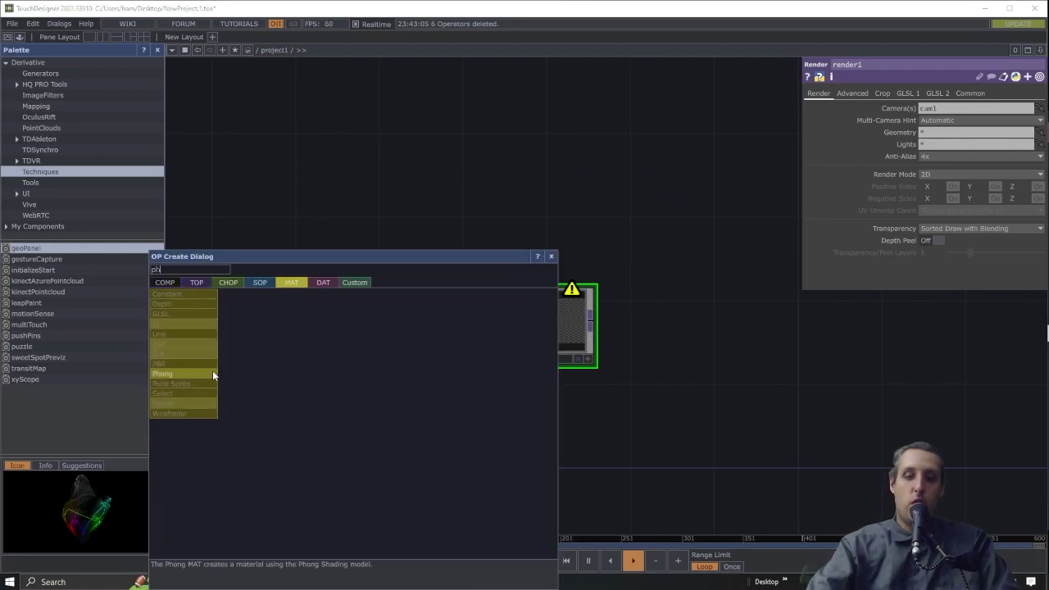
{"action": "left_click", "coordinate": [171, 373]}
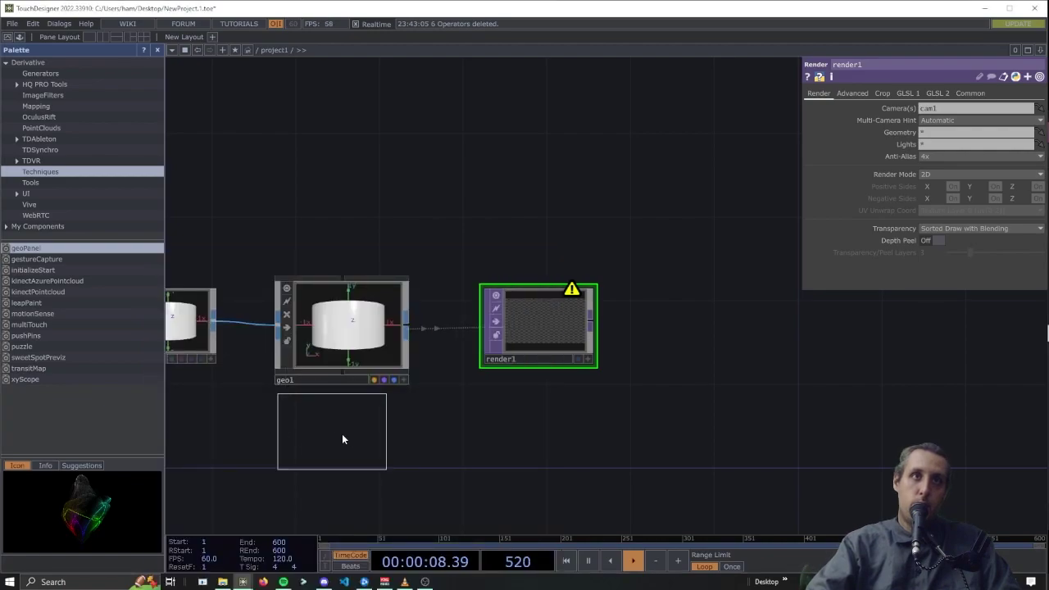
{"action": "left_click", "coordinate": [341, 458]}
Add a Camera COMP above the geometry component
{"action": "key", "text": "Tab"}
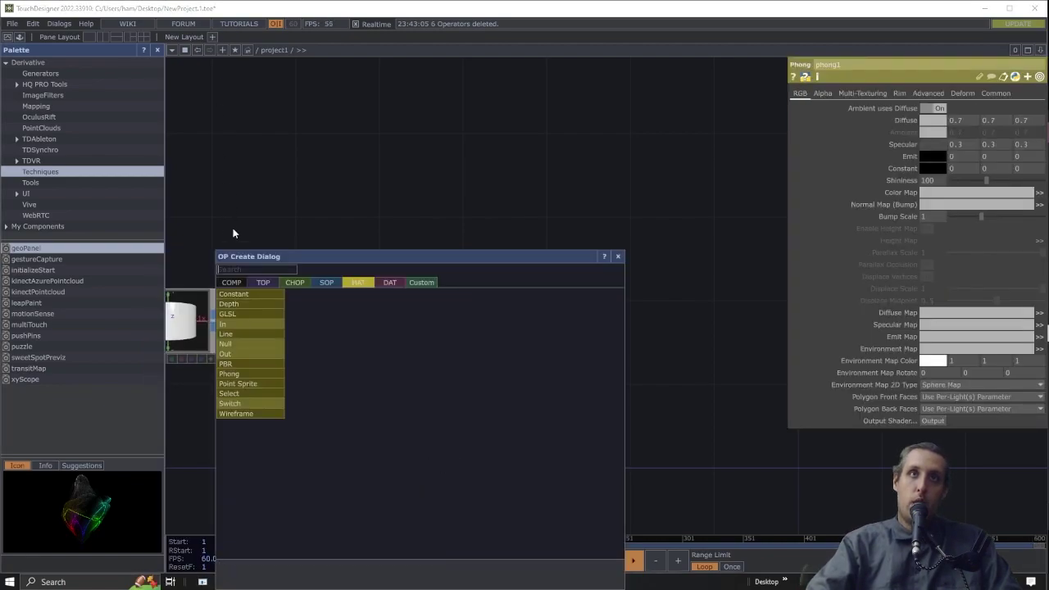
{"action": "left_click", "coordinate": [232, 282]}
{"action": "left_click", "coordinate": [267, 337]}
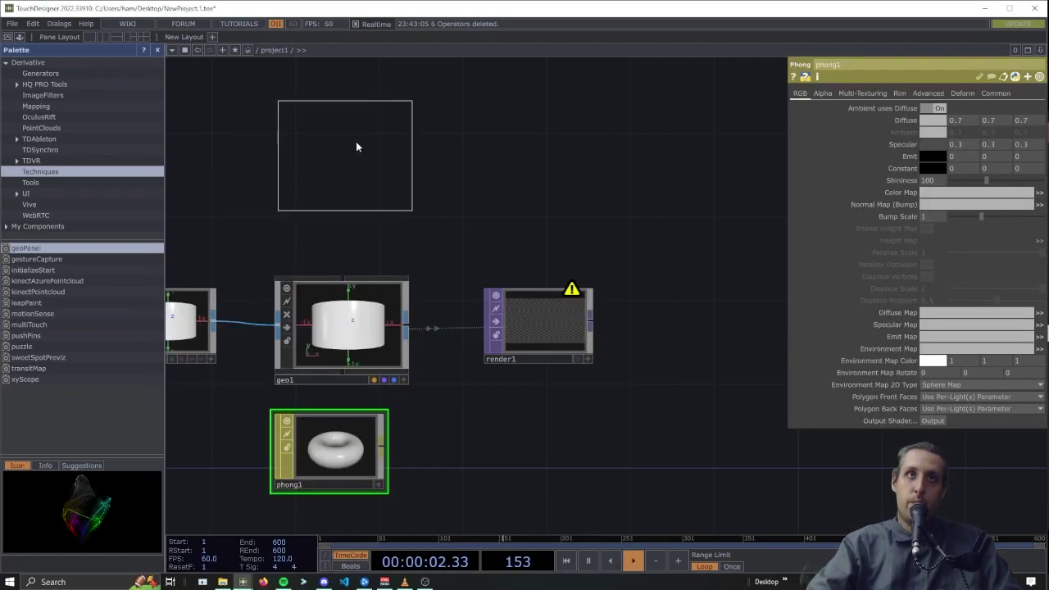
{"action": "left_click", "coordinate": [355, 174]}
Assign the Phong material to geo1 as its Material parameter
{"action": "left_click_drag", "start_coordinate": [326, 452], "coordinate": [326, 324]}
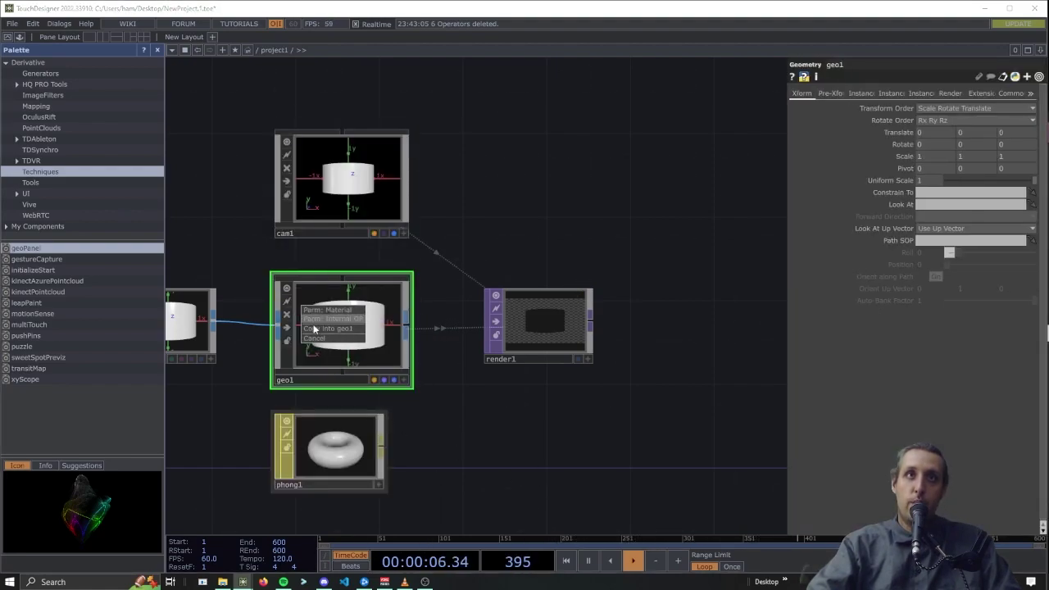
{"action": "left_click", "coordinate": [327, 309]}
{"action": "left_click_drag", "start_coordinate": [519, 450], "coordinate": [542, 429]}
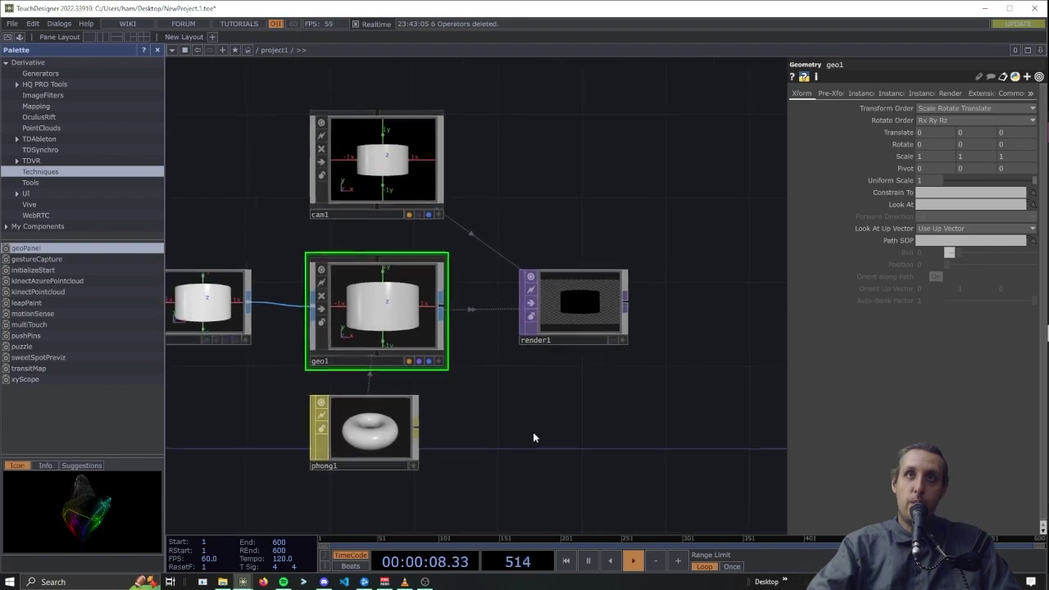
{"action": "left_click_drag", "start_coordinate": [452, 427], "coordinate": [513, 420]}
Set the Phong material's Emit colour to turquoise green (0, 1, 0.72549)
{"action": "left_click", "coordinate": [440, 440]}
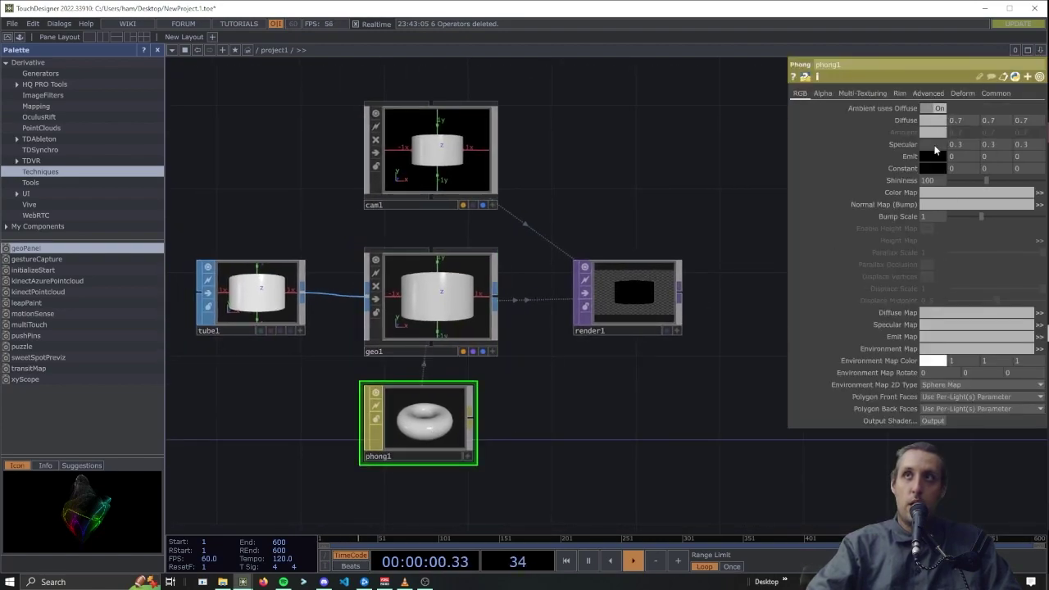
{"action": "left_click", "coordinate": [933, 158]}
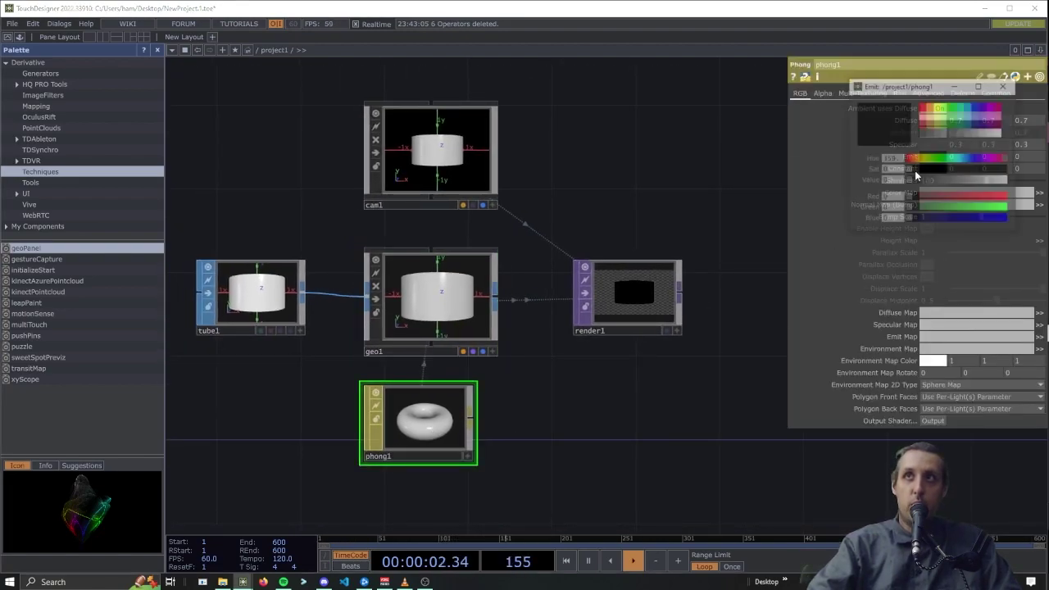
{"action": "left_click", "coordinate": [963, 110]}
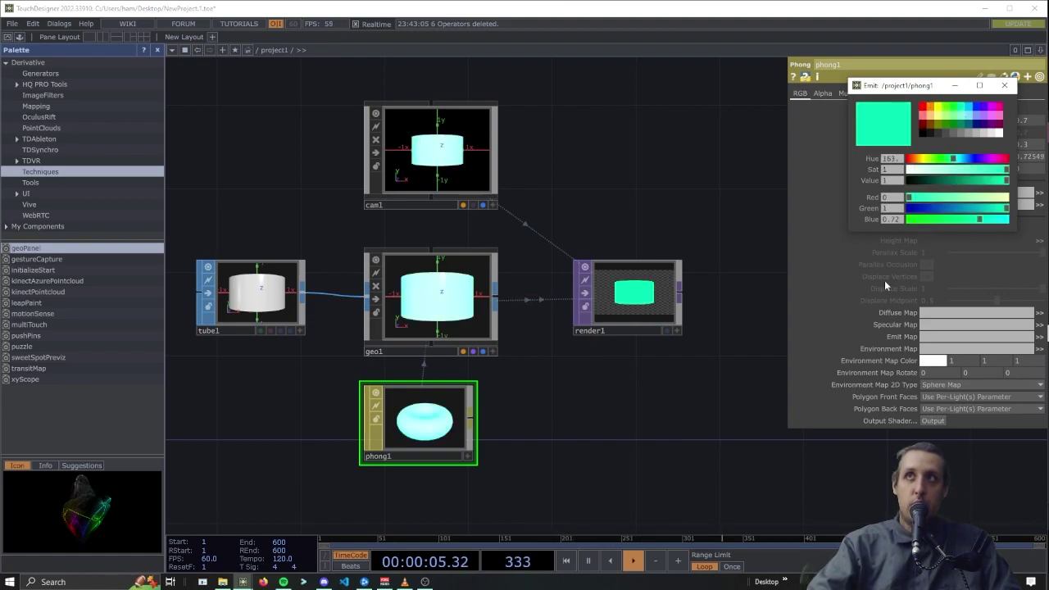
{"action": "left_click", "coordinate": [1004, 85]}
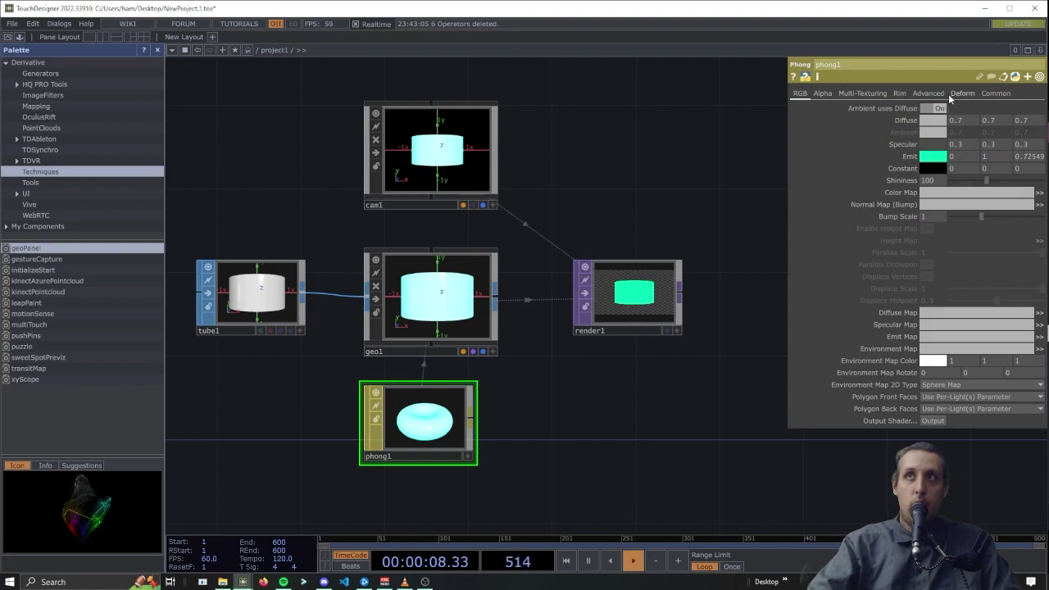
Enable Rim Light 1 on the Phong material and raise its Rim Color to 1.9, 1.9, 1.9
{"action": "left_click", "coordinate": [898, 93]}
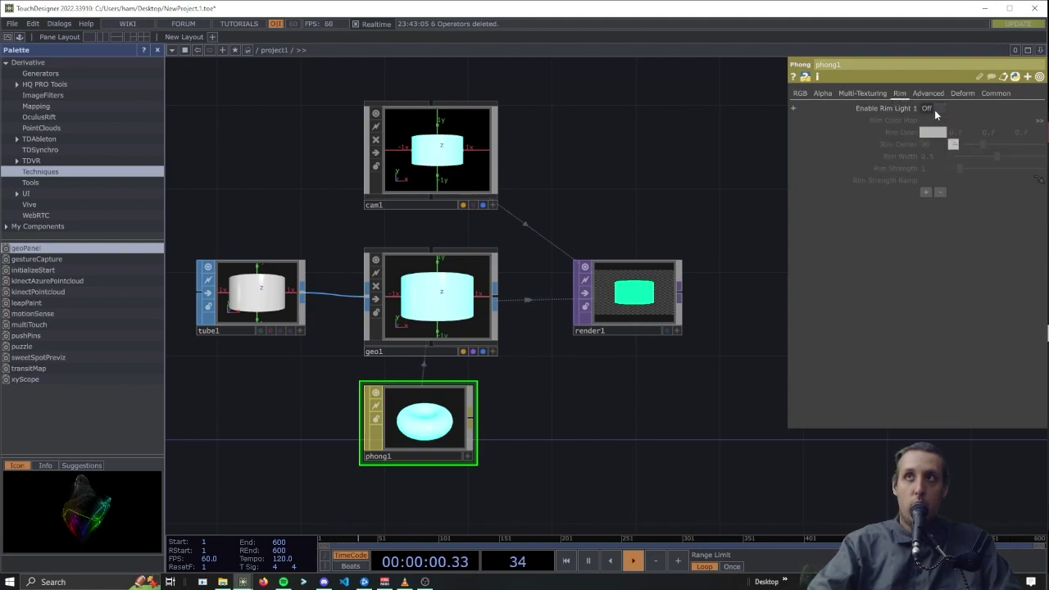
{"action": "left_click", "coordinate": [934, 108]}
{"action": "middle_click_drag", "start_coordinate": [901, 132], "coordinate": [902, 113]}
Activate the cam1 viewer and orbit the camera to look down into the tube at an angle
{"action": "left_click_drag", "start_coordinate": [656, 407], "coordinate": [656, 443]}
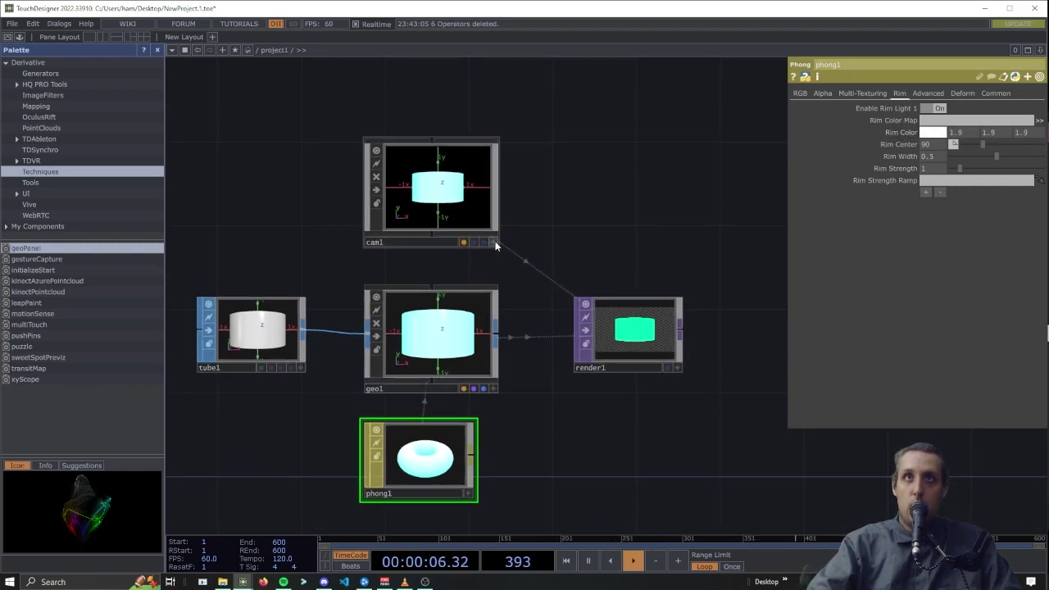
{"action": "left_click", "coordinate": [494, 242]}
{"action": "left_click_drag", "start_coordinate": [512, 215], "coordinate": [513, 256]}
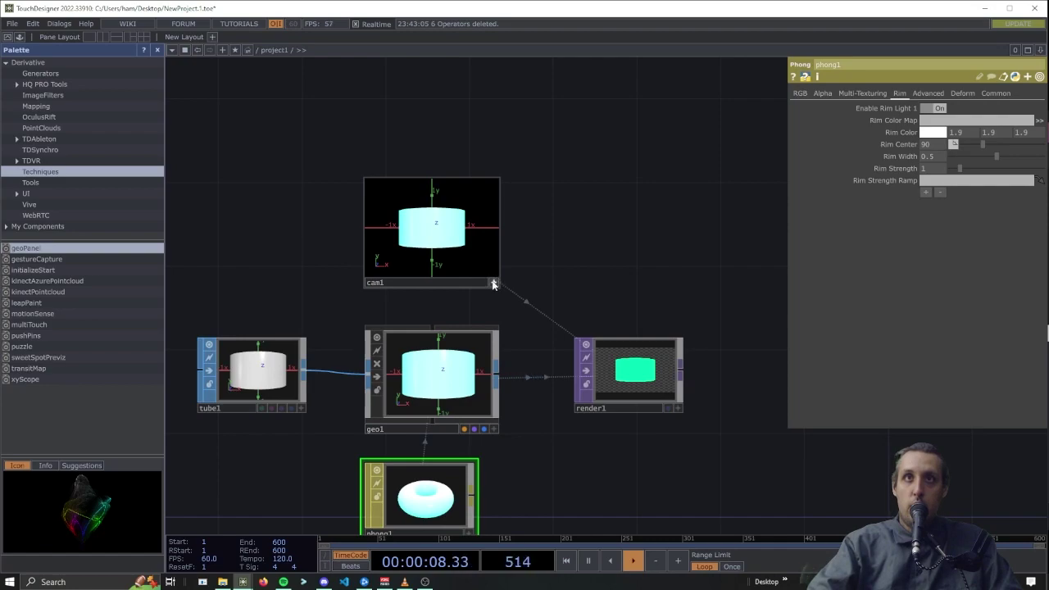
{"action": "left_click", "coordinate": [493, 283]}
{"action": "left_click", "coordinate": [490, 280]}
{"action": "left_click_drag", "start_coordinate": [432, 221], "coordinate": [459, 250]}
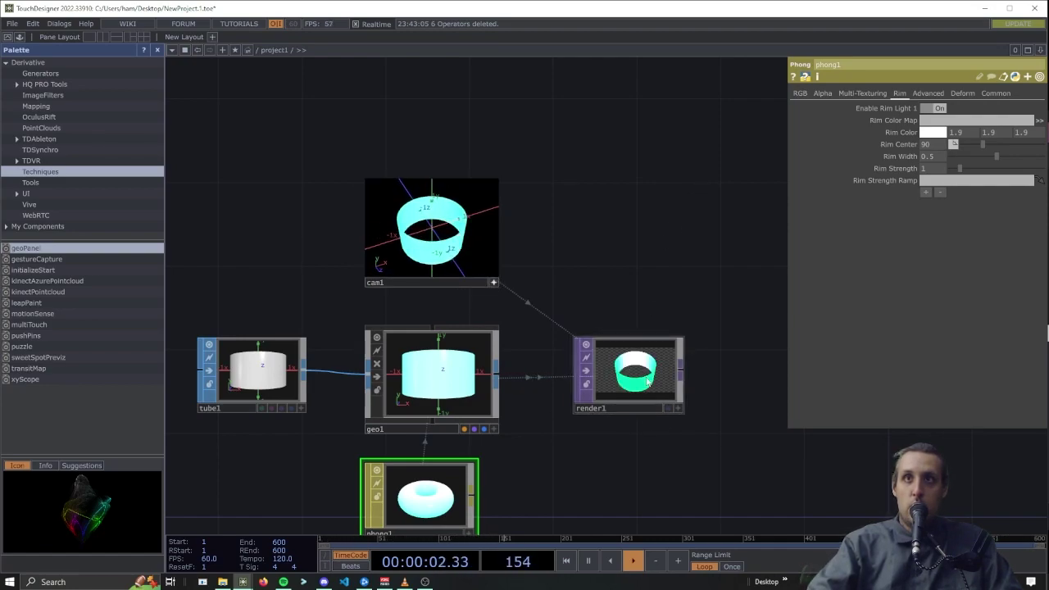
Turn on End Caps in the tube's detail settings
{"action": "left_click", "coordinate": [254, 377]}
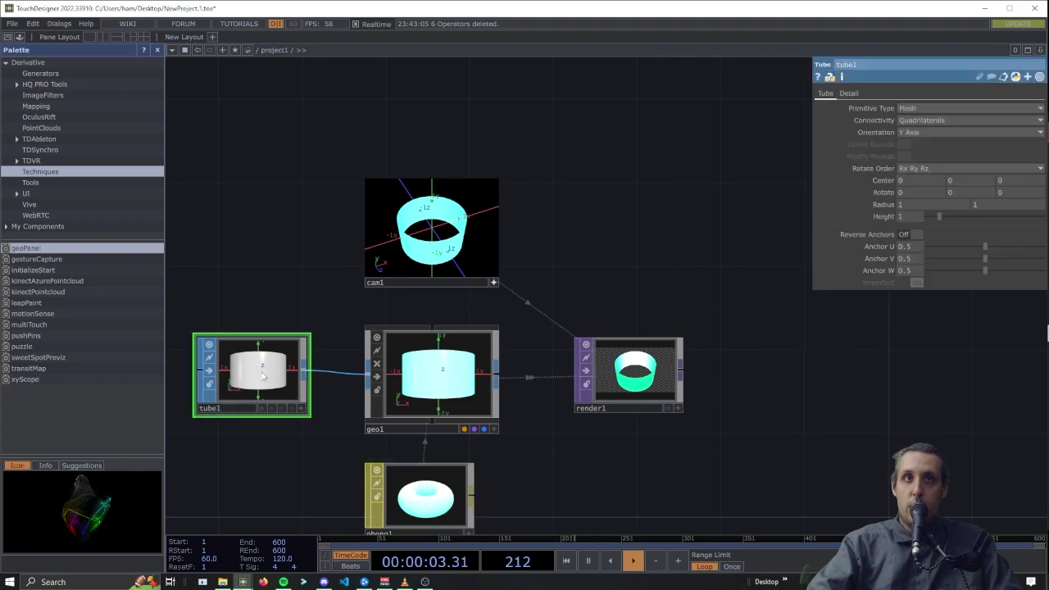
{"action": "left_click", "coordinate": [848, 94]}
{"action": "left_click", "coordinate": [911, 156]}
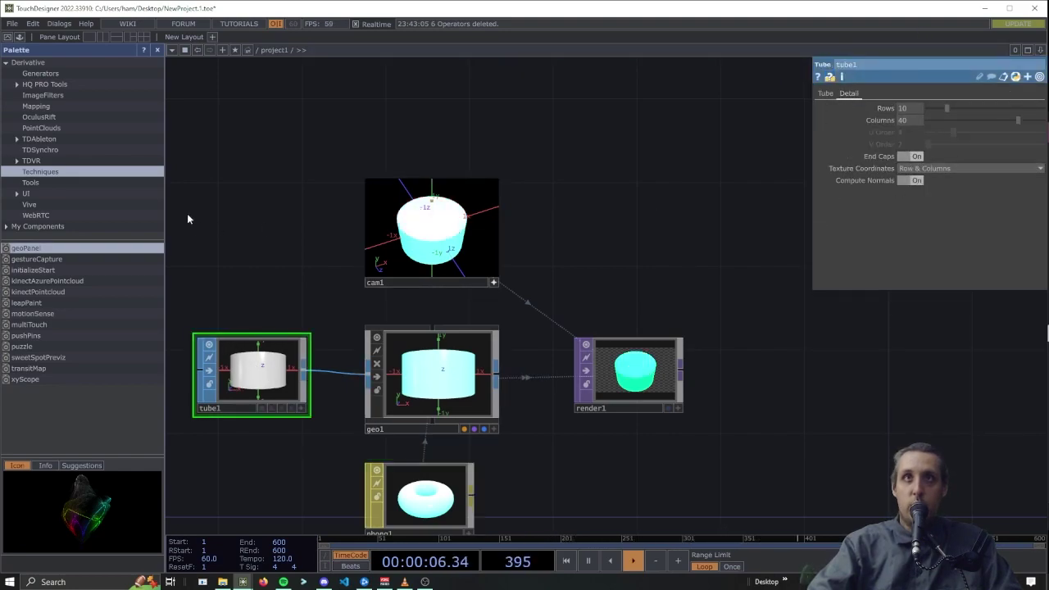
Set the Phong material's Rim Color to 1, 1, 1
{"action": "left_click", "coordinate": [450, 250]}
{"action": "left_click", "coordinate": [494, 283]}
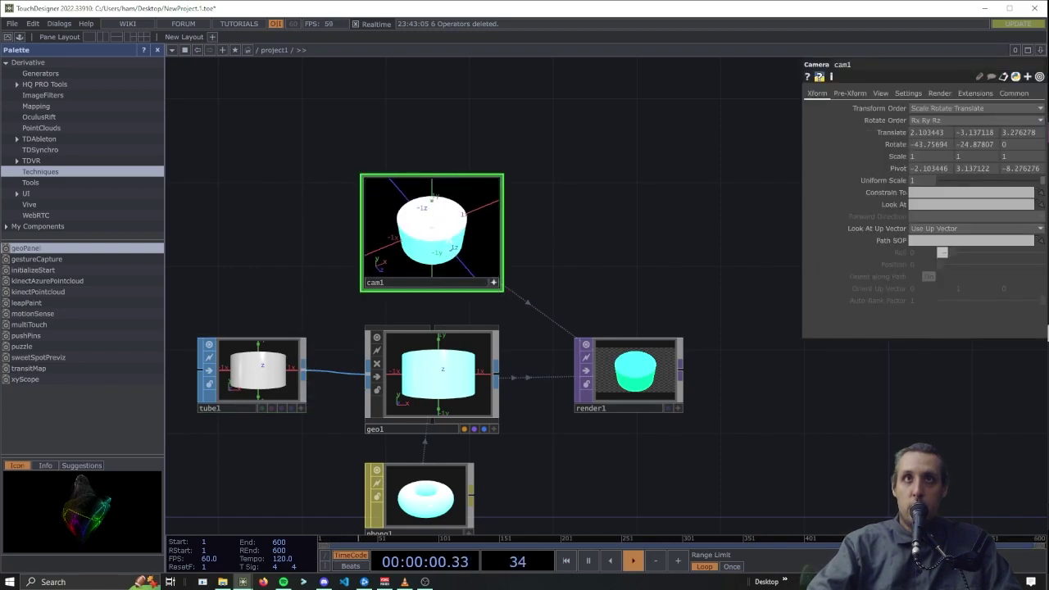
{"action": "left_click", "coordinate": [420, 517]}
{"action": "left_click_drag", "start_coordinate": [908, 137], "coordinate": [893, 131]}
Orbit, zoom out and pan the cam1 view so the capped tube appears smaller and lower in the render
{"action": "left_click_drag", "start_coordinate": [574, 204], "coordinate": [456, 187]}
{"action": "left_click_drag", "start_coordinate": [394, 216], "coordinate": [391, 217]}
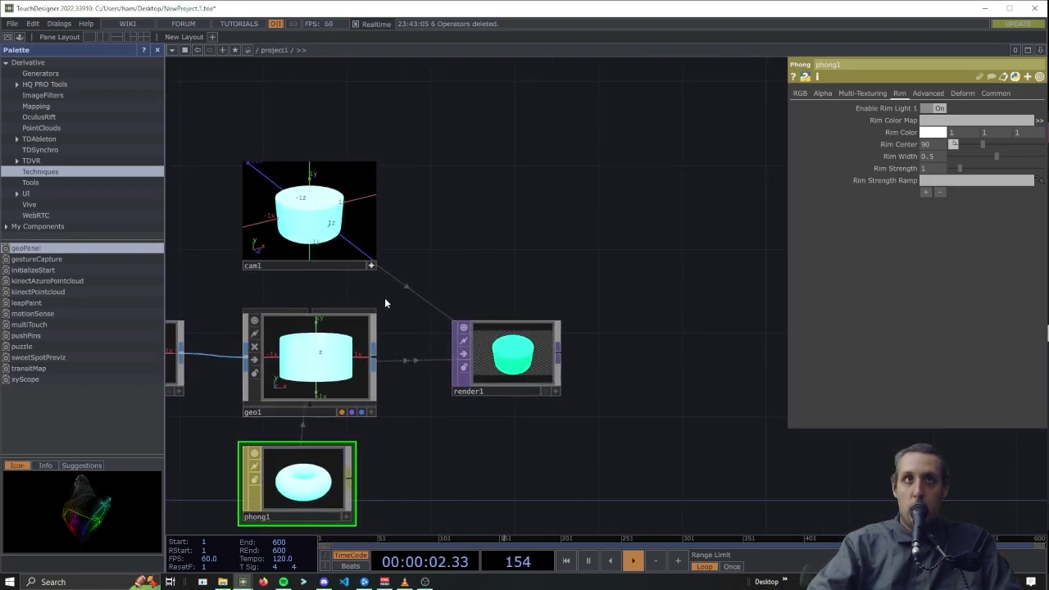
{"action": "left_click_drag", "start_coordinate": [591, 193], "coordinate": [693, 181]}
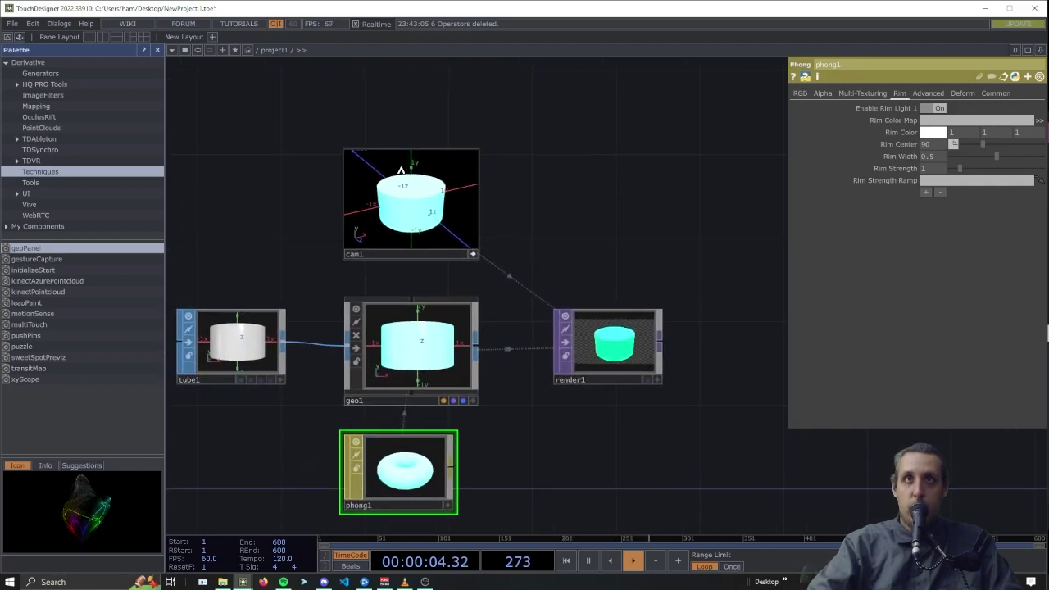
{"action": "scroll", "coordinate": [401, 171], "scroll_direction": "down", "scroll_amount": 3}
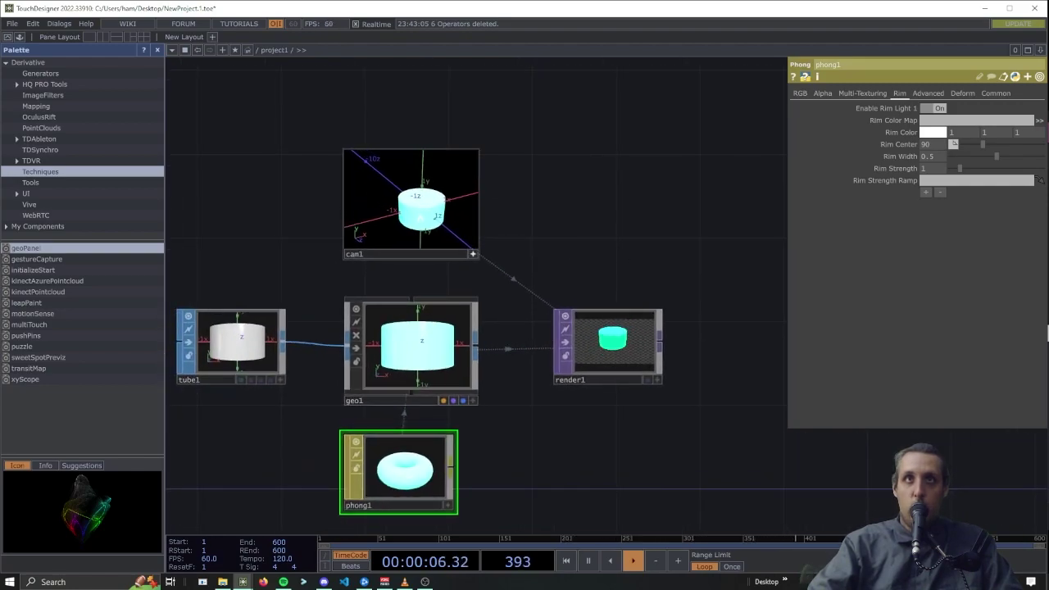
{"action": "right_click_drag", "start_coordinate": [403, 188], "coordinate": [390, 183]}
Add a Timer CHOP in the empty area above the tube and camera
{"action": "left_click_drag", "start_coordinate": [556, 243], "coordinate": [610, 239]}
{"action": "key", "text": "Tab"}
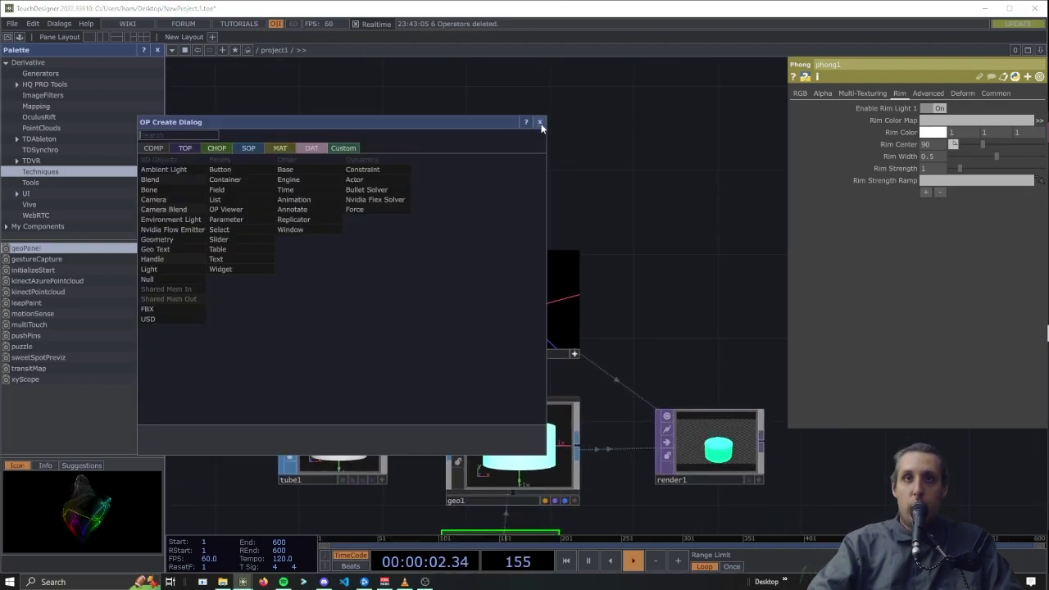
{"action": "left_click", "coordinate": [217, 147]}
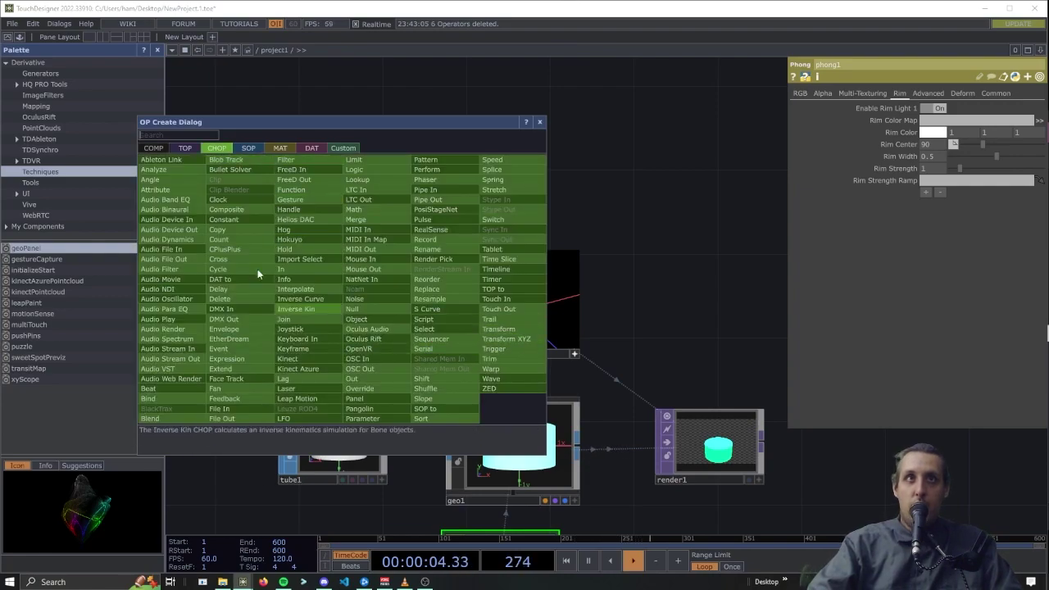
{"action": "left_click", "coordinate": [492, 298]}
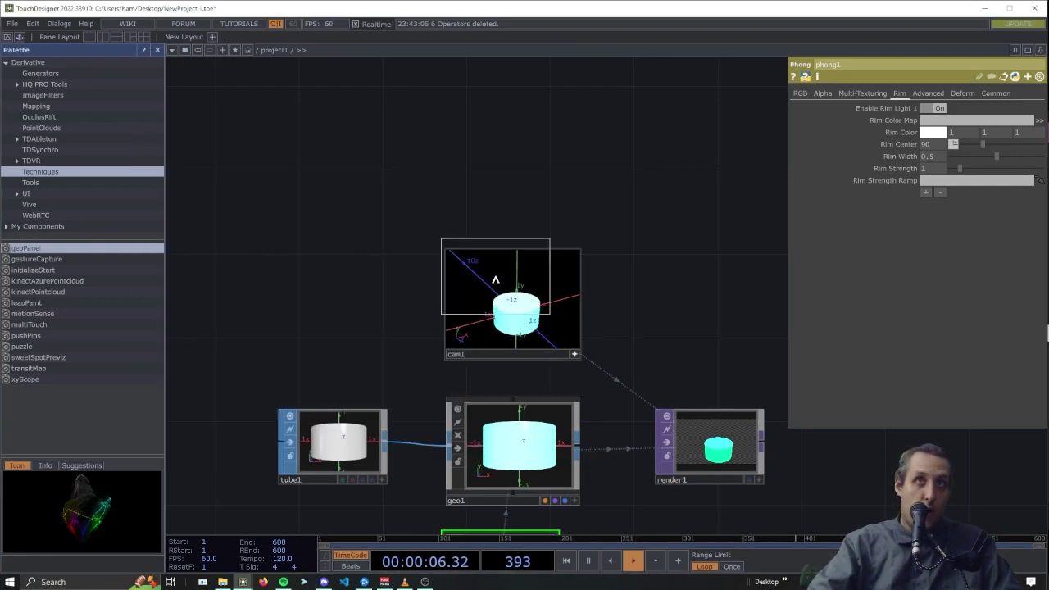
{"action": "left_click", "coordinate": [331, 172]}
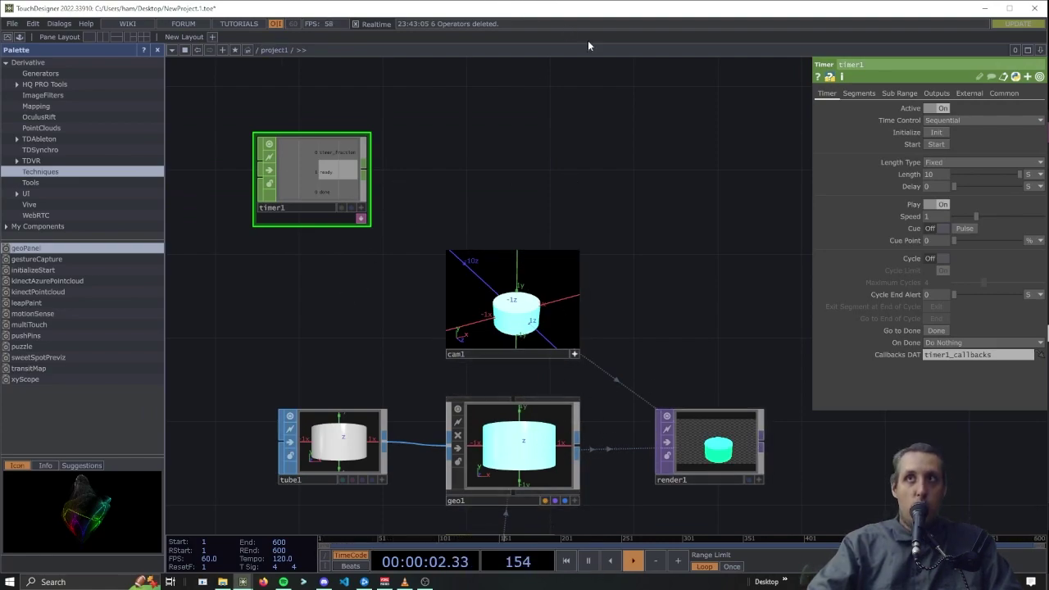
Set the timer's length to 2 seconds
{"action": "left_click", "coordinate": [929, 174]}
{"action": "type", "text": "2"}
{"action": "key", "text": "Return"}
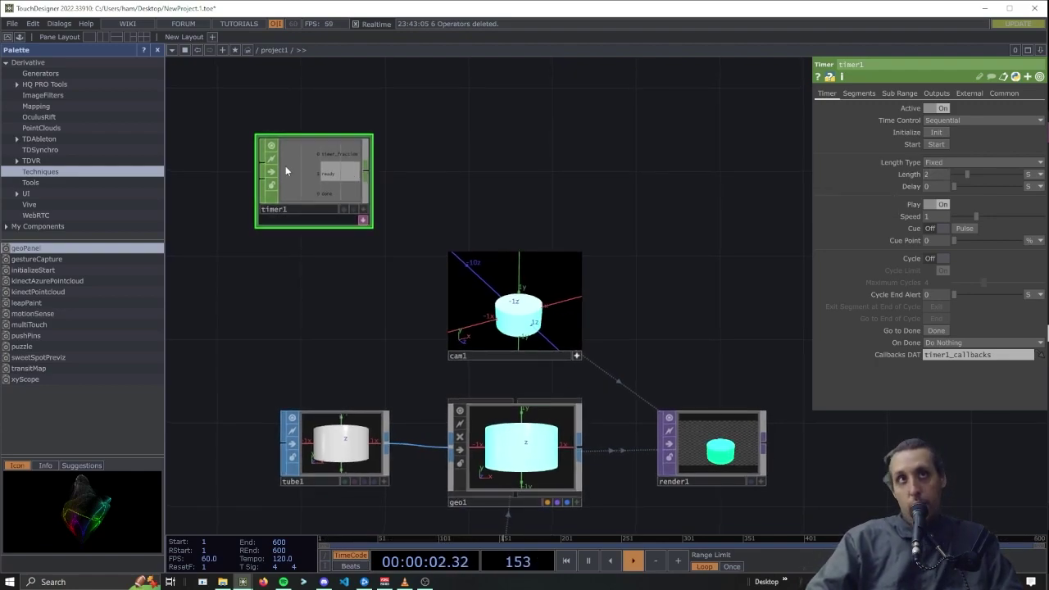
{"action": "left_click_drag", "start_coordinate": [406, 148], "coordinate": [422, 191]}
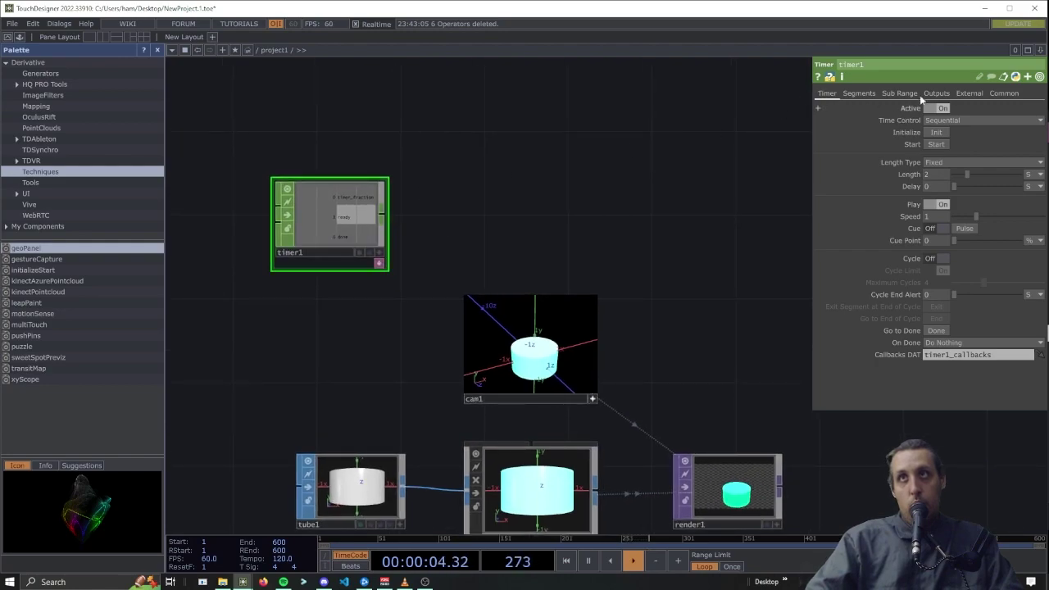
Turn off the timer's Ready and Done output channels, leaving only Timer Fraction on
{"action": "left_click", "coordinate": [937, 94]}
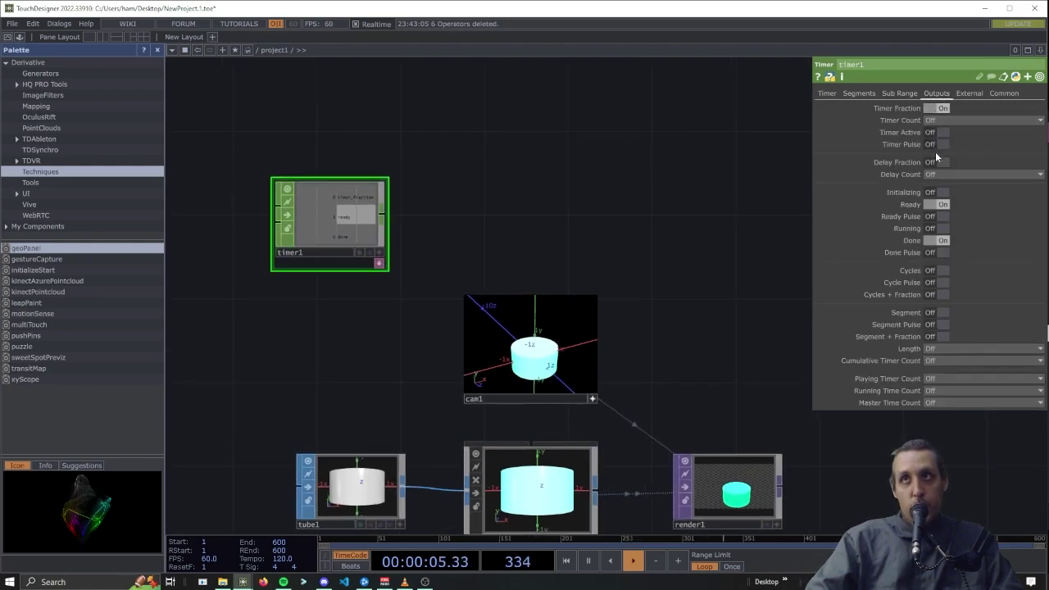
{"action": "left_click", "coordinate": [940, 205]}
{"action": "left_click", "coordinate": [940, 241]}
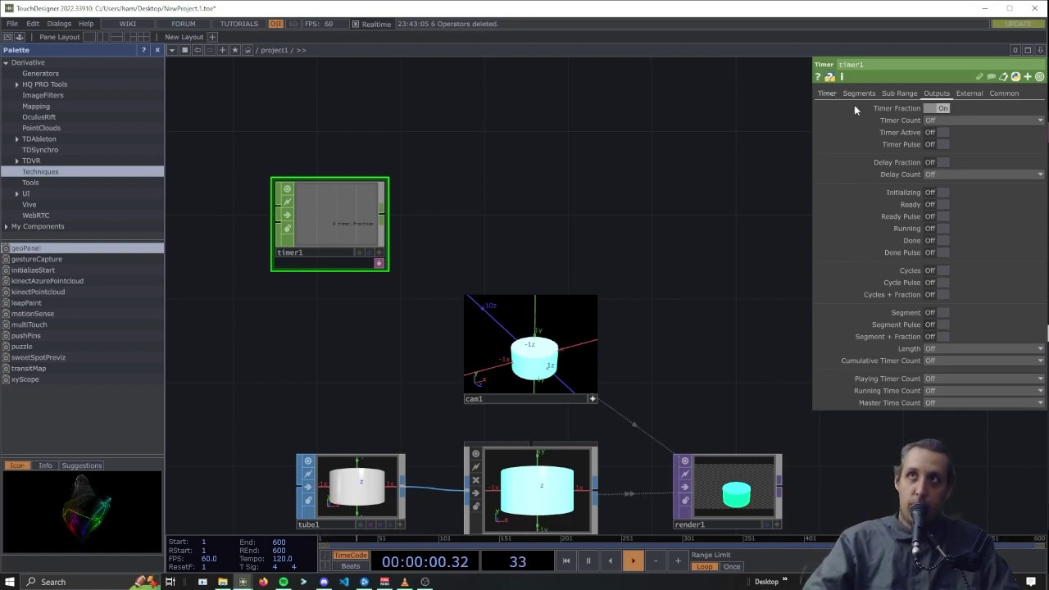
{"action": "left_click", "coordinate": [825, 94]}
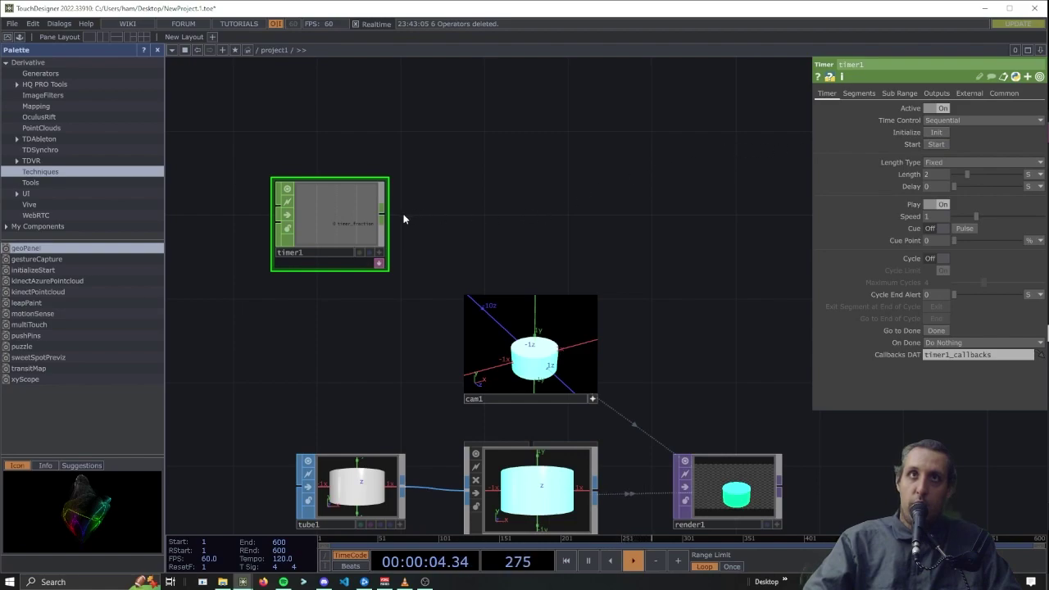
Append a Math CHOP to the timer's output
{"action": "right_click", "coordinate": [382, 214]}
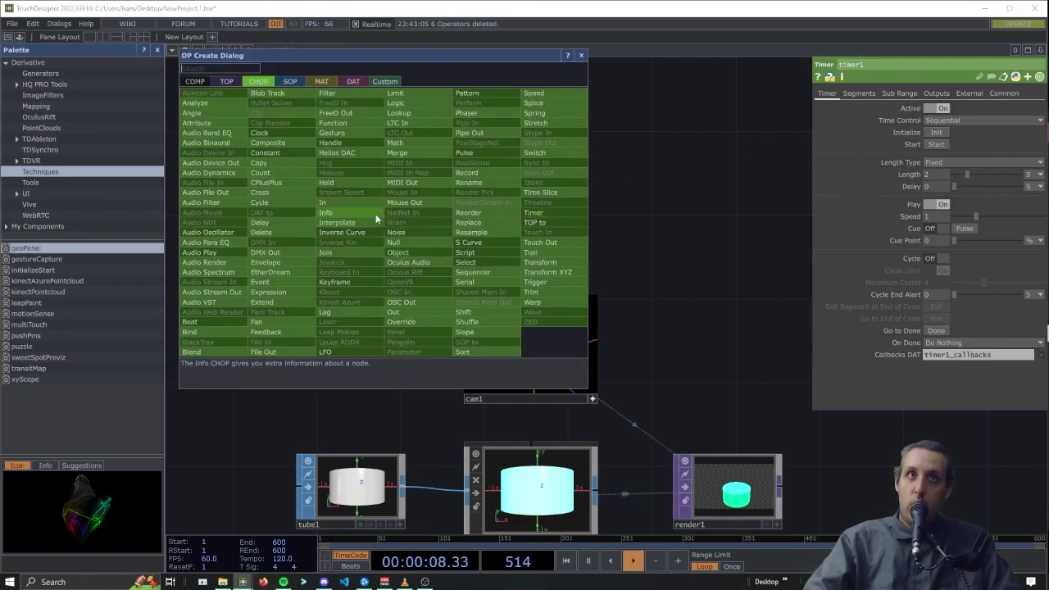
{"action": "type", "text": "ma"}
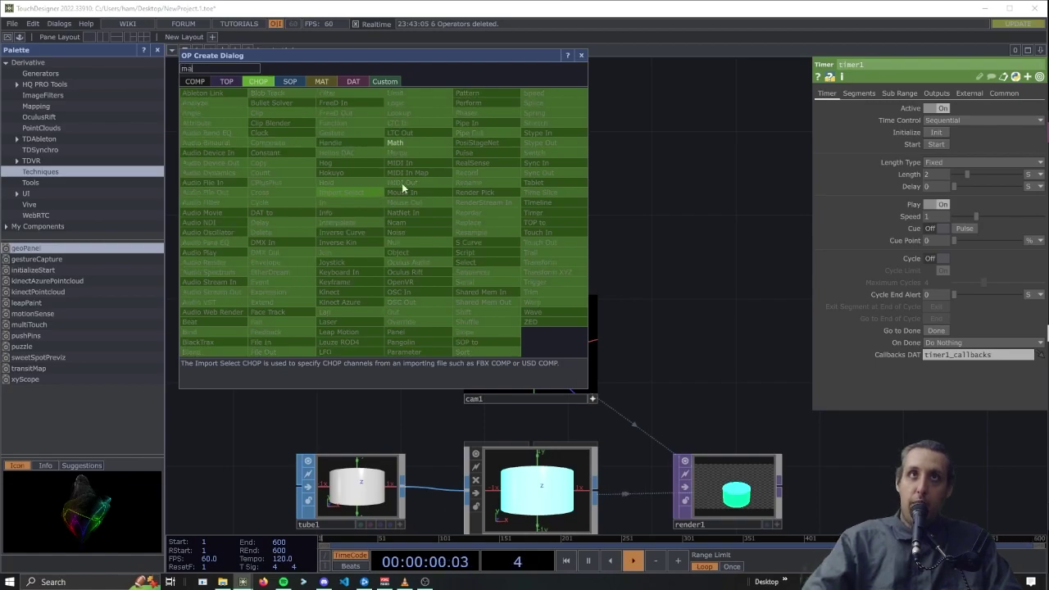
{"action": "left_click", "coordinate": [400, 144]}
{"action": "left_click", "coordinate": [535, 221]}
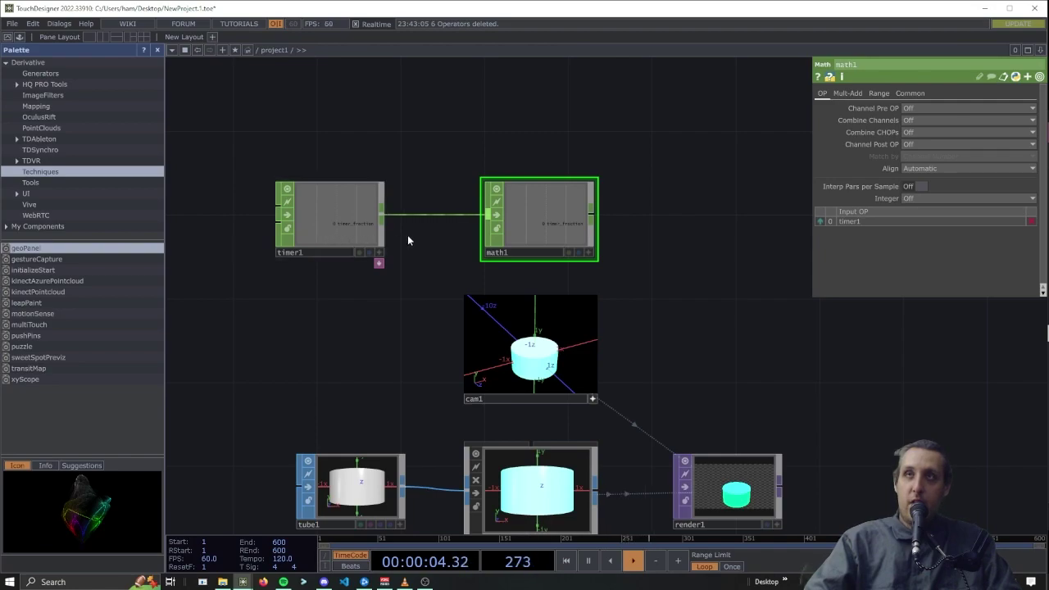
Set the Math CHOP's To Range to 1 and 2
{"action": "left_click", "coordinate": [878, 95]}
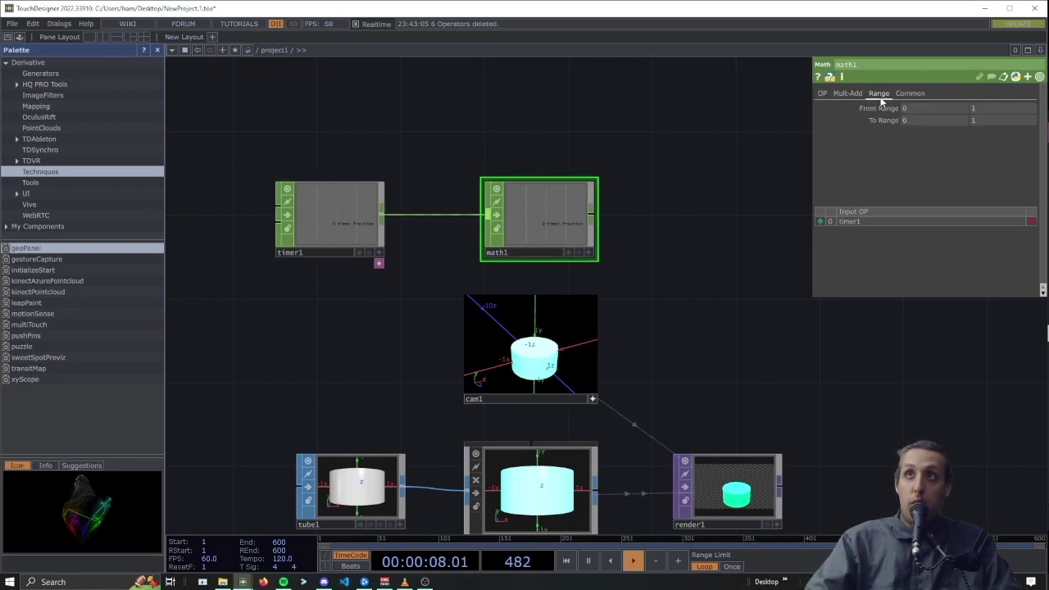
{"action": "left_click", "coordinate": [924, 118]}
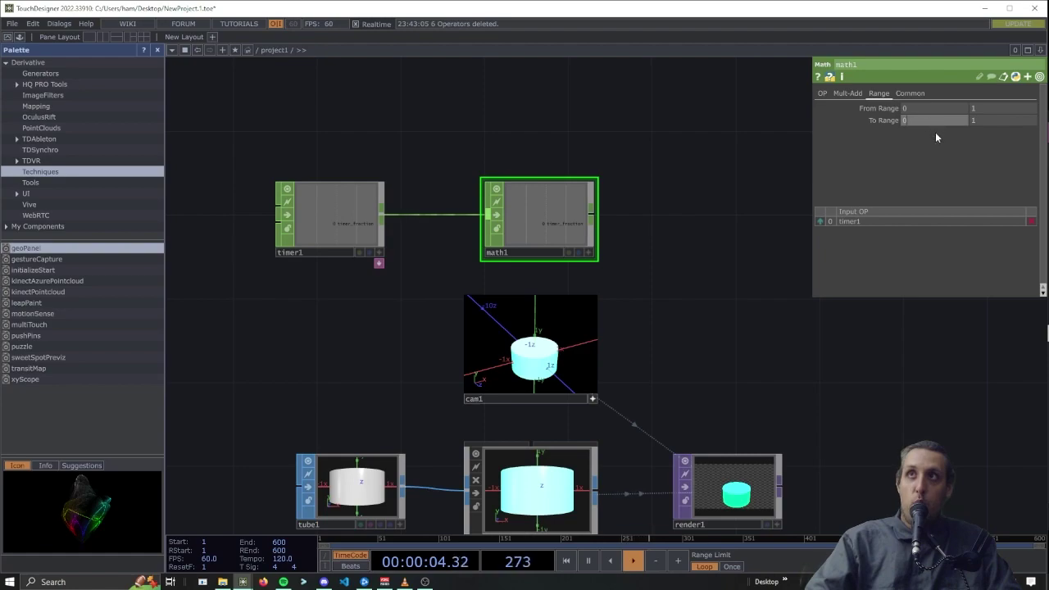
{"action": "key", "text": "BackSpace"}
{"action": "type", "text": "1"}
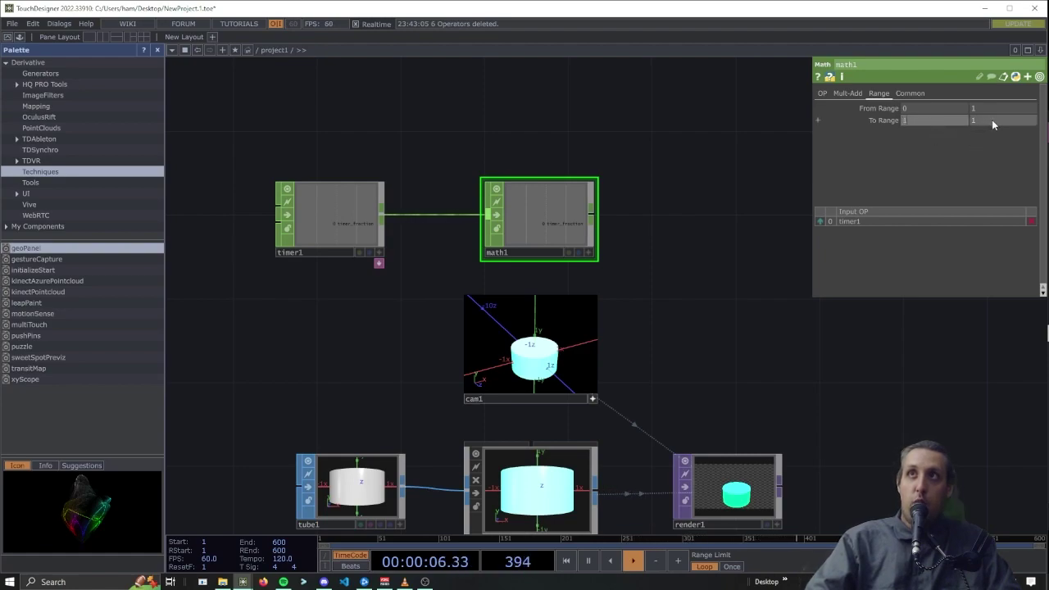
{"action": "key", "text": "Tab"}
{"action": "key", "text": "Return"}
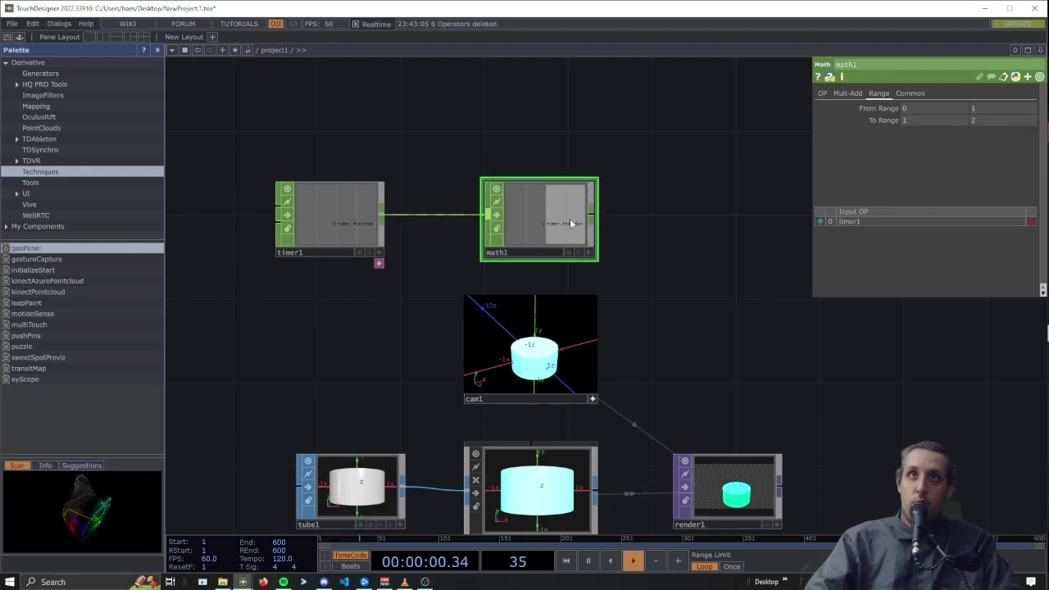
Append a Null CHOP to the Math CHOP's output
{"action": "right_click", "coordinate": [597, 215]}
{"action": "left_click", "coordinate": [622, 236]}
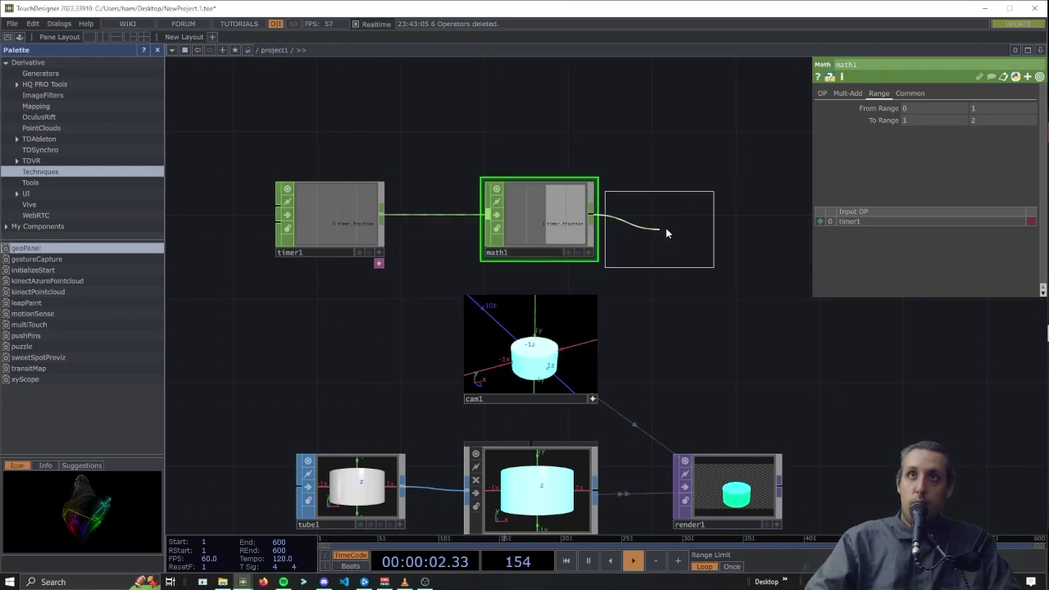
{"action": "left_click", "coordinate": [721, 232]}
{"action": "left_click_drag", "start_coordinate": [798, 307], "coordinate": [781, 286]}
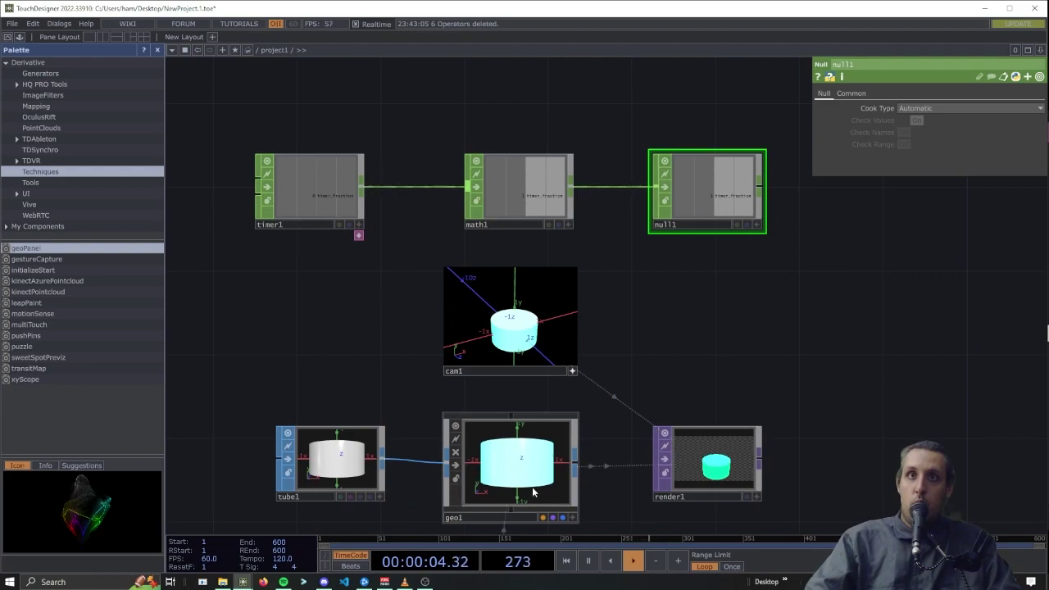
Link null1's timer_fraction channel to the Y scale of geo1 as a CHOP reference
{"action": "left_click", "coordinate": [524, 471]}
{"action": "left_click", "coordinate": [756, 225]}
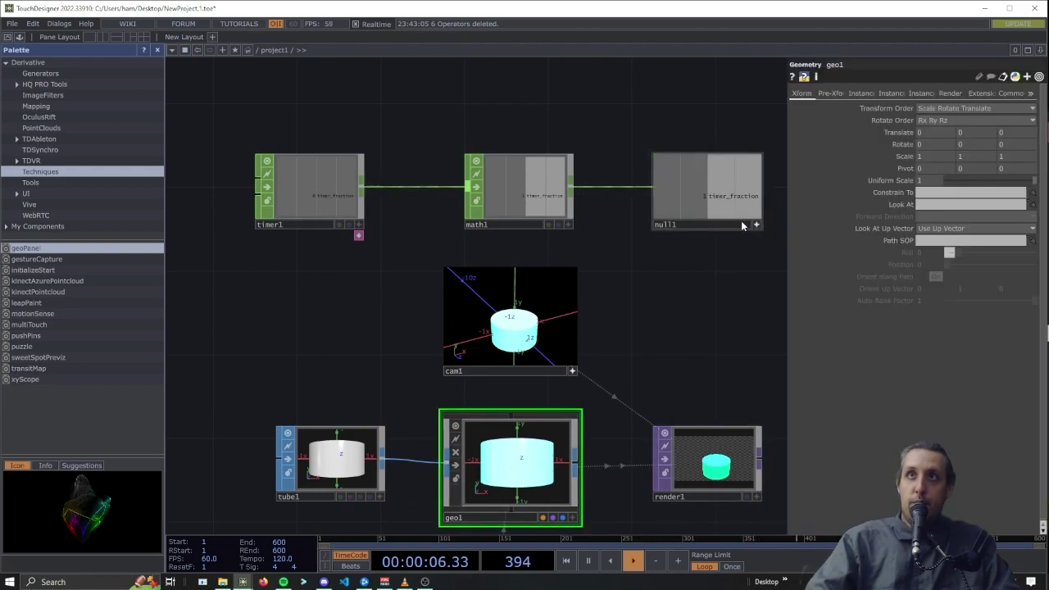
{"action": "left_click_drag", "start_coordinate": [707, 197], "coordinate": [984, 157]}
{"action": "left_click", "coordinate": [975, 157]}
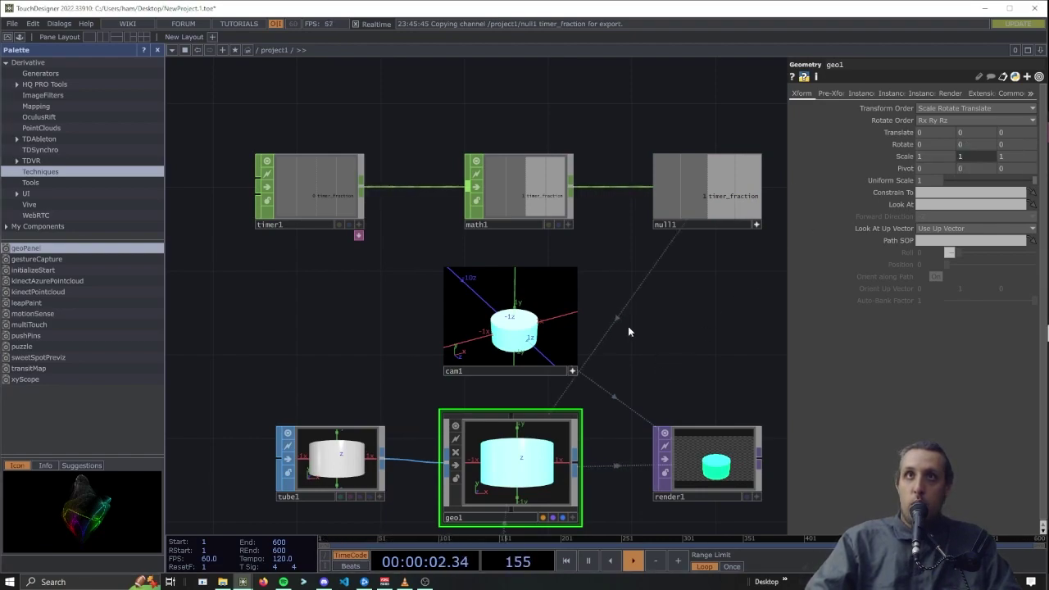
Display render1's output as the network background
{"action": "left_click", "coordinate": [307, 179]}
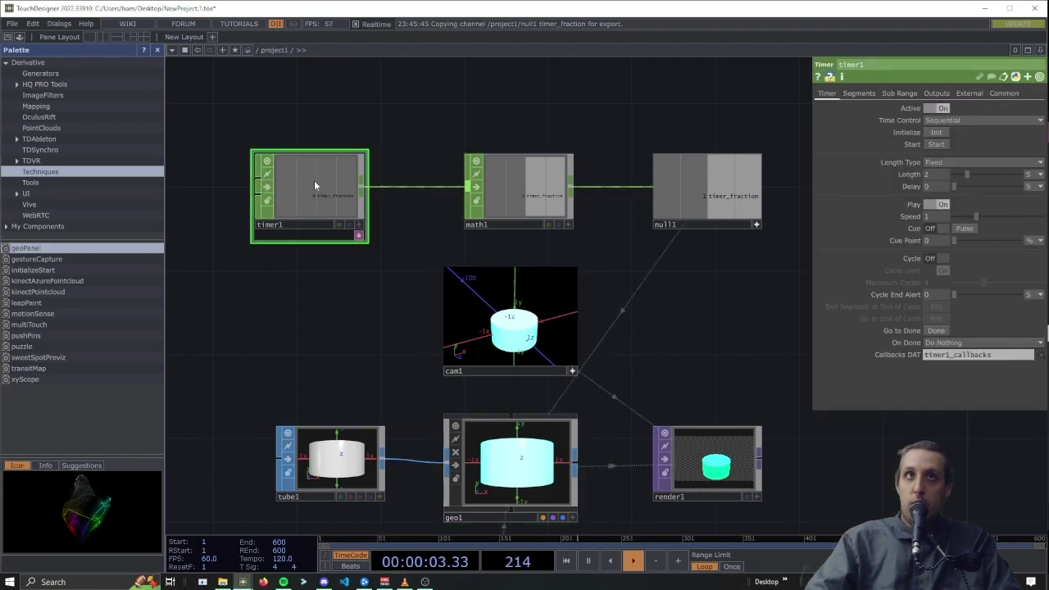
{"action": "left_click", "coordinate": [746, 496]}
{"action": "left_click_drag", "start_coordinate": [286, 323], "coordinate": [342, 398]}
Add a Keyboard In CHOP in the empty area above the timer
{"action": "key", "text": "Tab"}
{"action": "type", "text": "ke"}
{"action": "right_click", "coordinate": [352, 394]}
{"action": "left_click", "coordinate": [308, 454]}
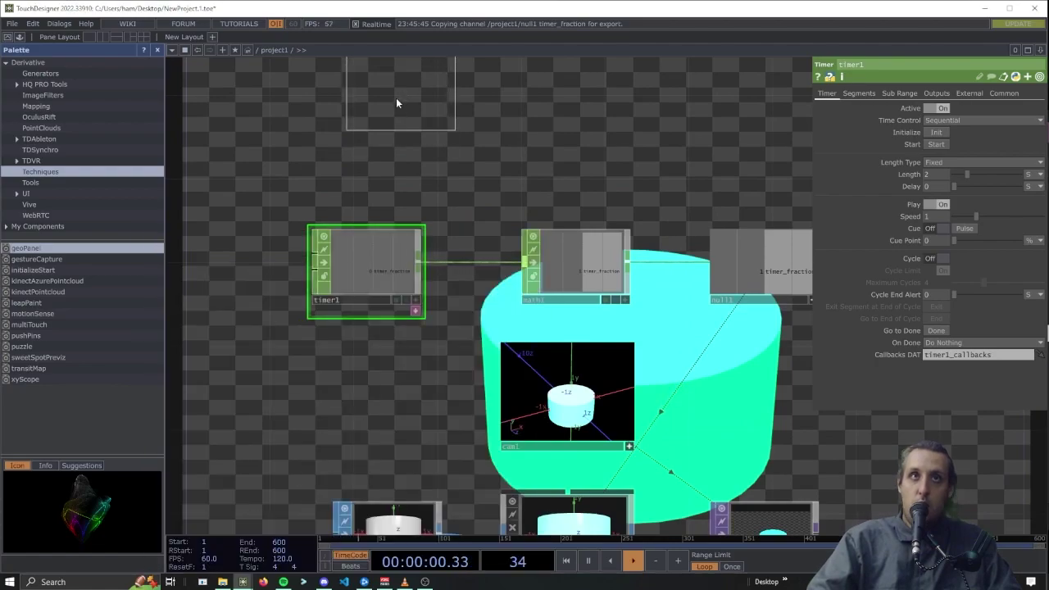
{"action": "left_click", "coordinate": [369, 143]}
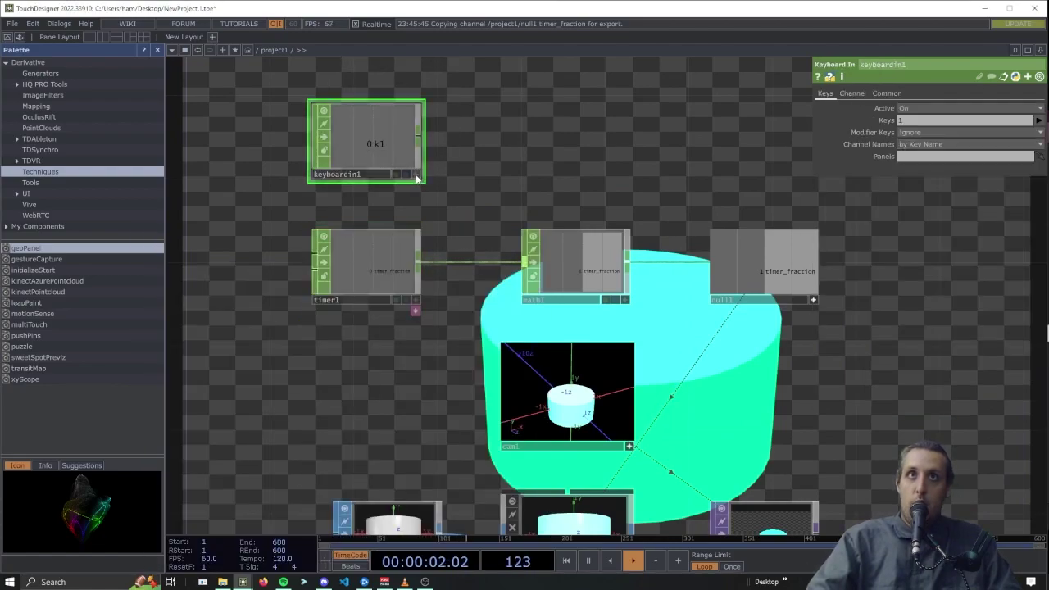
Append a Null CHOP to the Keyboard In CHOP's output
{"action": "right_click", "coordinate": [418, 136]}
{"action": "left_click", "coordinate": [447, 199]}
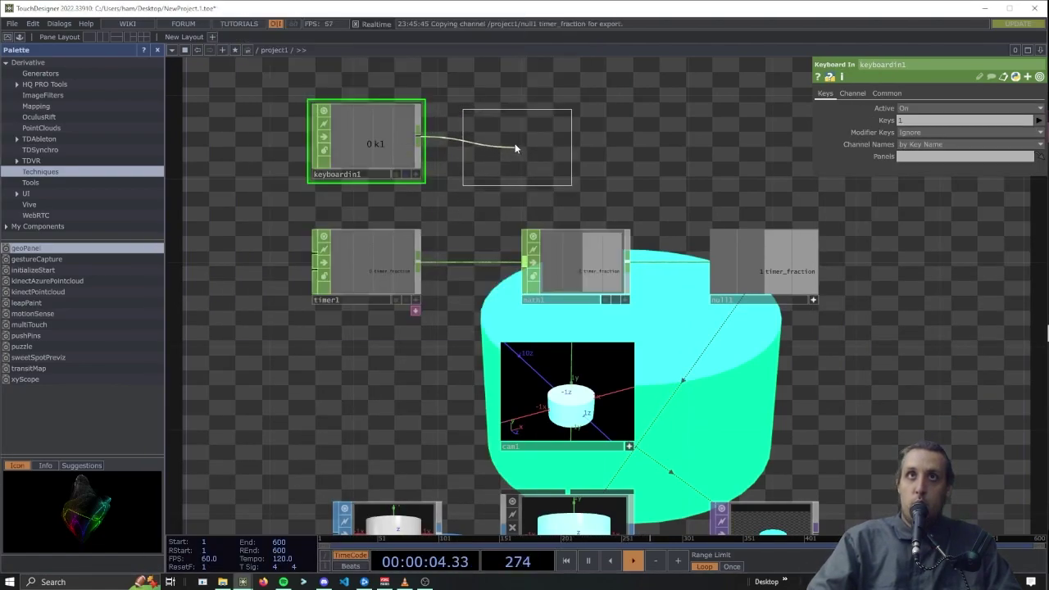
{"action": "left_click", "coordinate": [512, 141]}
Link null2's k1 channel to timer1's Start parameter as a CHOP reference
{"action": "left_click", "coordinate": [407, 238]}
{"action": "left_click", "coordinate": [562, 174]}
{"action": "left_click_drag", "start_coordinate": [534, 151], "coordinate": [940, 144]}
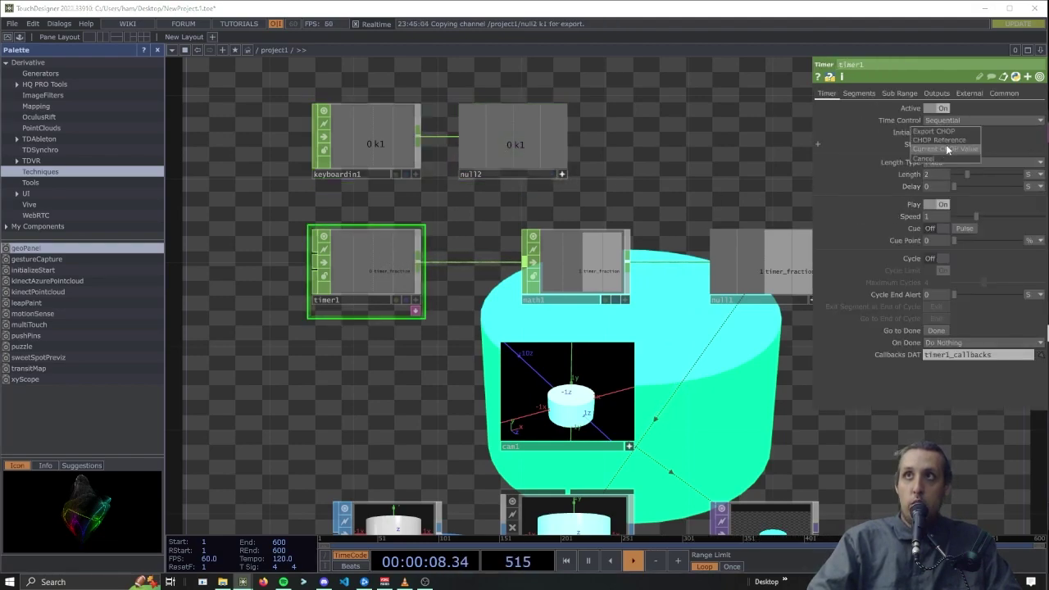
{"action": "left_click", "coordinate": [944, 140]}
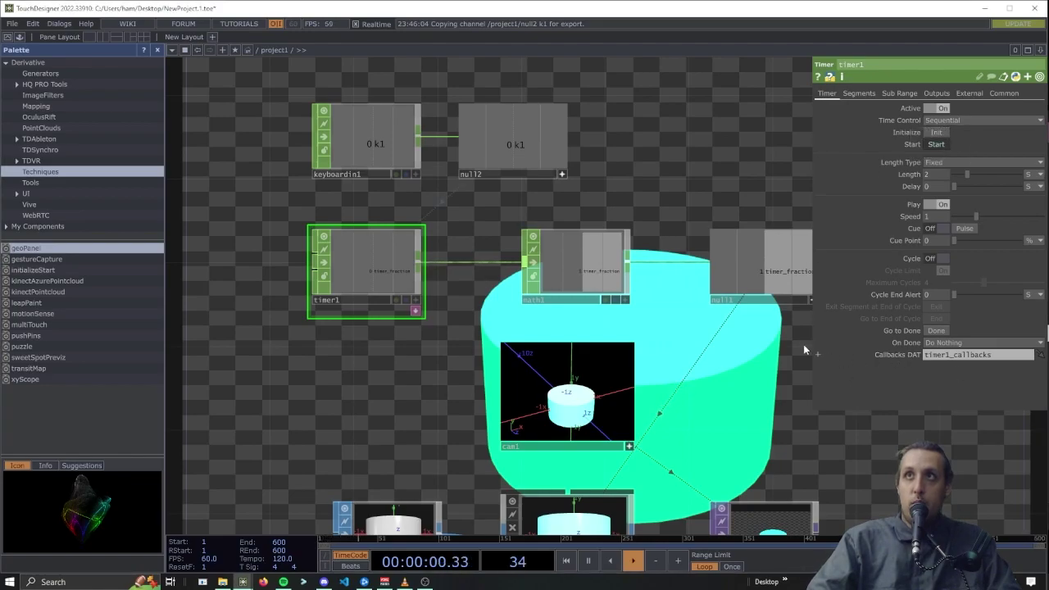
Trigger the timer with keyboard key 1 and examine how the tube's height animates in the render and nodes
{"action": "middle_click_drag", "start_coordinate": [920, 420], "coordinate": [915, 419]}
{"action": "left_click_drag", "start_coordinate": [560, 367], "coordinate": [476, 351]}
{"action": "key", "text": "1"}
{"action": "left_click_drag", "start_coordinate": [721, 464], "coordinate": [672, 382]}
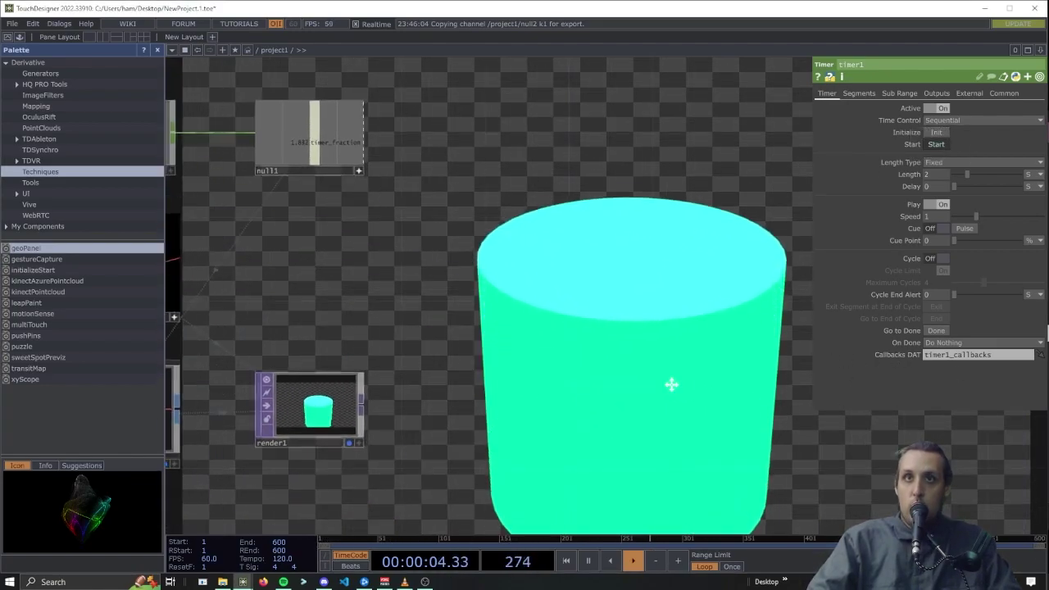
{"action": "left_click_drag", "start_coordinate": [610, 299], "coordinate": [919, 279]}
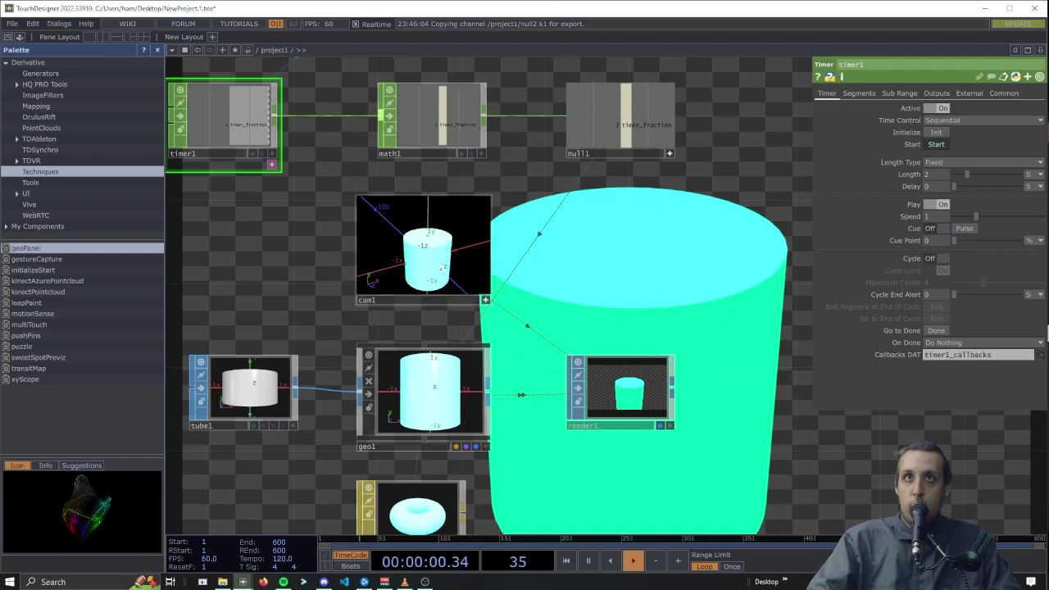
{"action": "left_click_drag", "start_coordinate": [787, 420], "coordinate": [612, 428]}
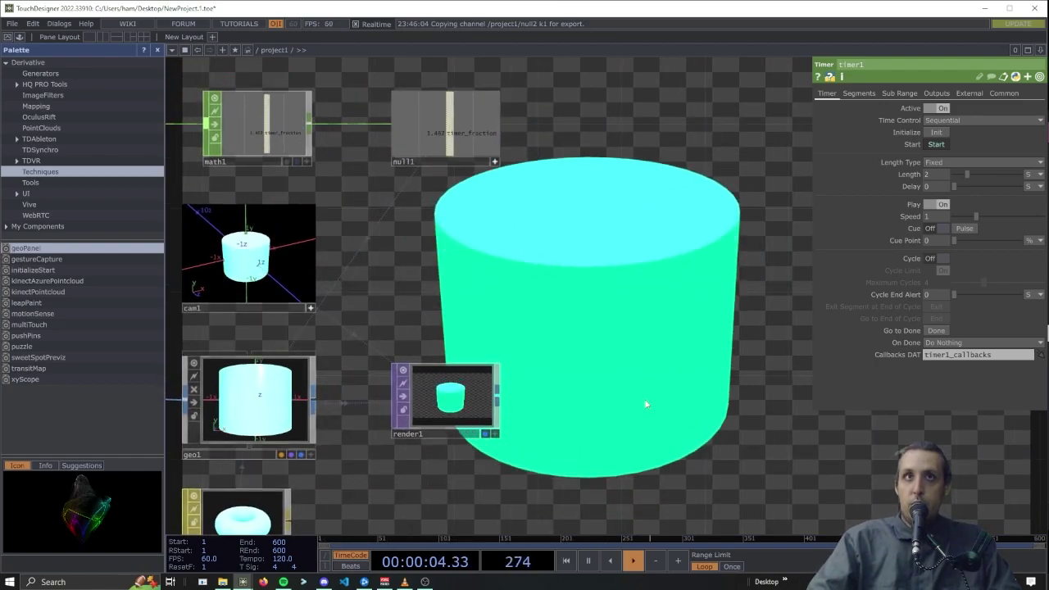
{"action": "left_click_drag", "start_coordinate": [578, 241], "coordinate": [658, 460]}
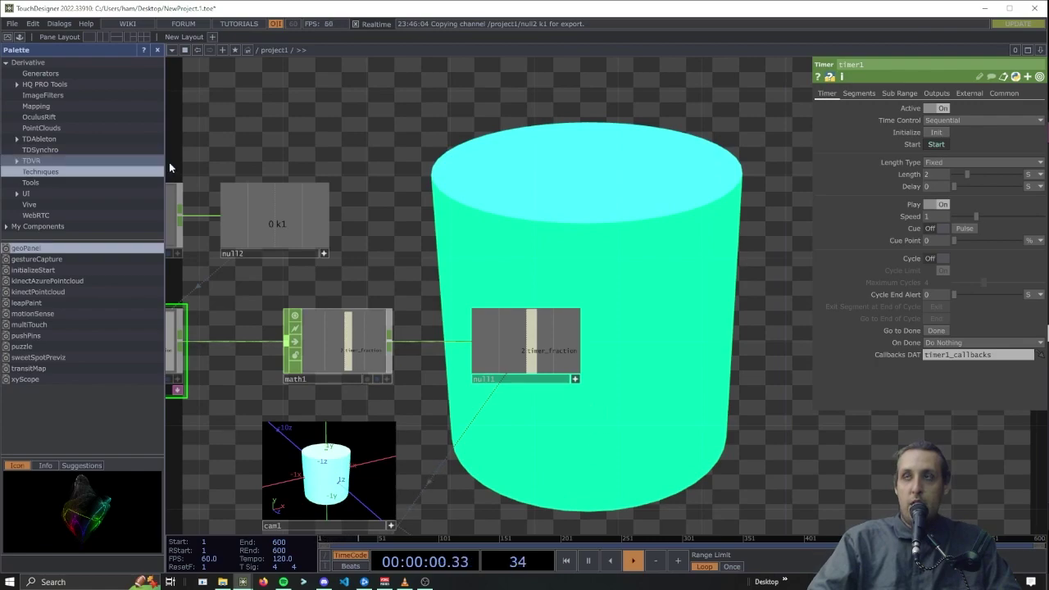
{"action": "left_click_drag", "start_coordinate": [631, 441], "coordinate": [806, 438]}
{"action": "left_click_drag", "start_coordinate": [632, 203], "coordinate": [689, 239]}
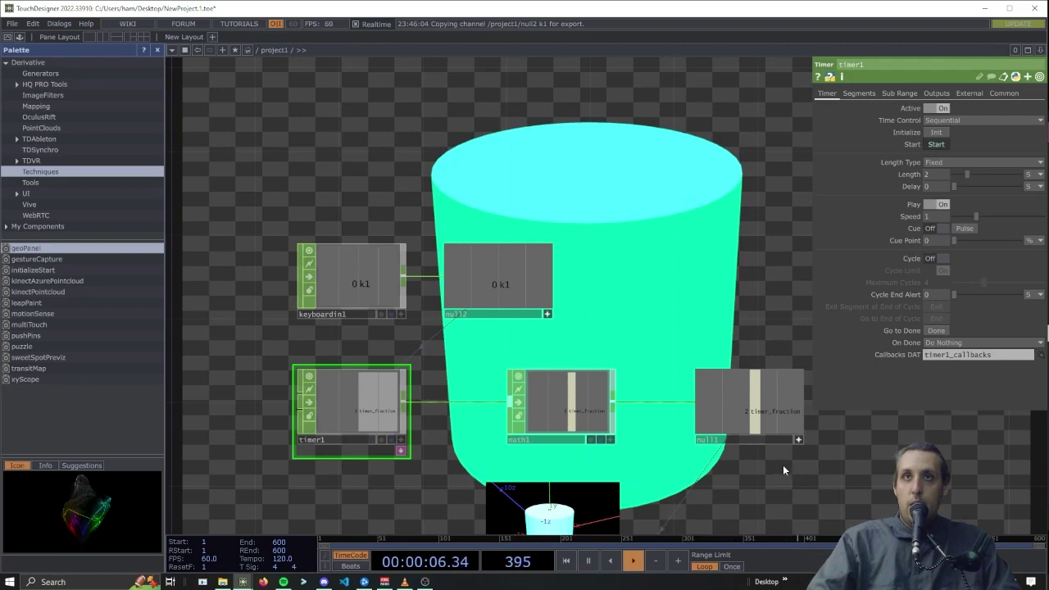
Select the keyboard, timer, math and null CHOPs together and move them up, away from the camera
{"action": "scroll", "coordinate": [647, 271], "scroll_direction": "down", "scroll_amount": 4}
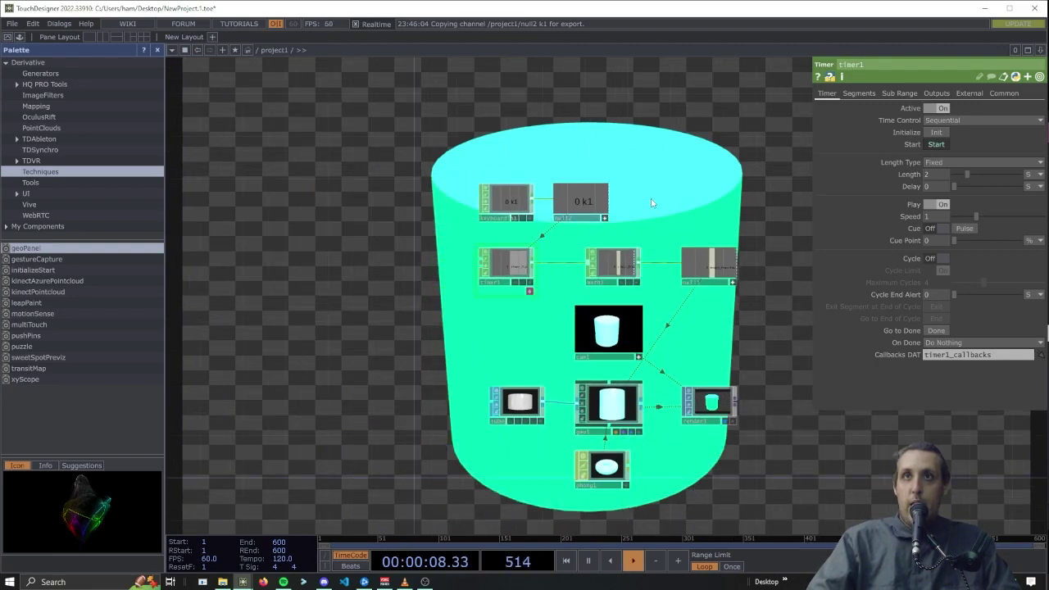
{"action": "left_click_drag", "start_coordinate": [651, 269], "coordinate": [634, 341]}
{"action": "right_click_drag", "start_coordinate": [698, 444], "coordinate": [455, 316]}
{"action": "left_click_drag", "start_coordinate": [480, 405], "coordinate": [468, 331]}
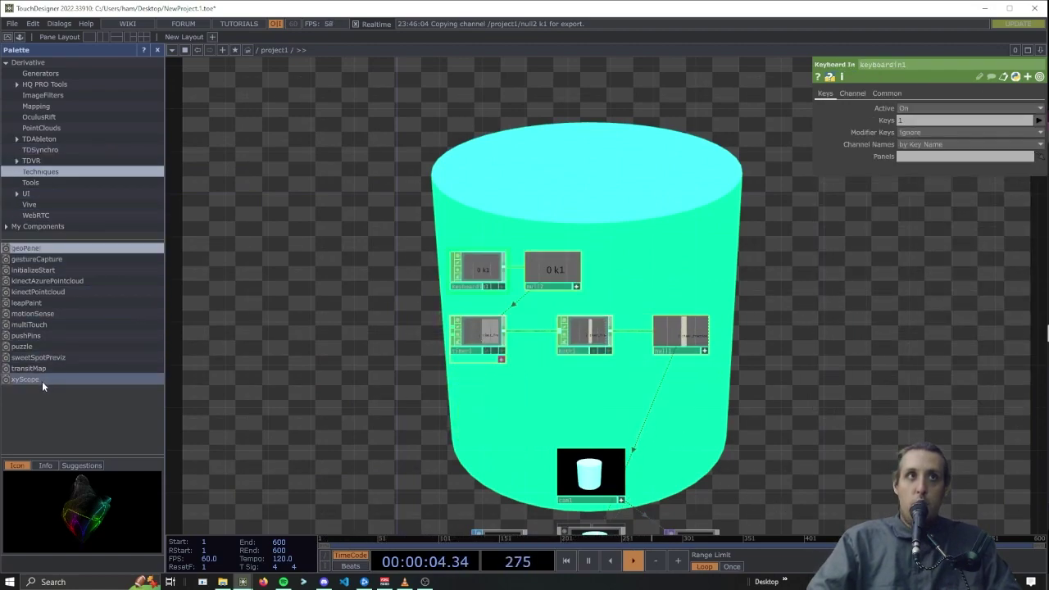
Add the EasingFunctions component from the My components palette folder to the free space beneath the timer
{"action": "left_click", "coordinate": [33, 228]}
{"action": "scroll", "coordinate": [34, 231], "scroll_direction": "down", "scroll_amount": 2}
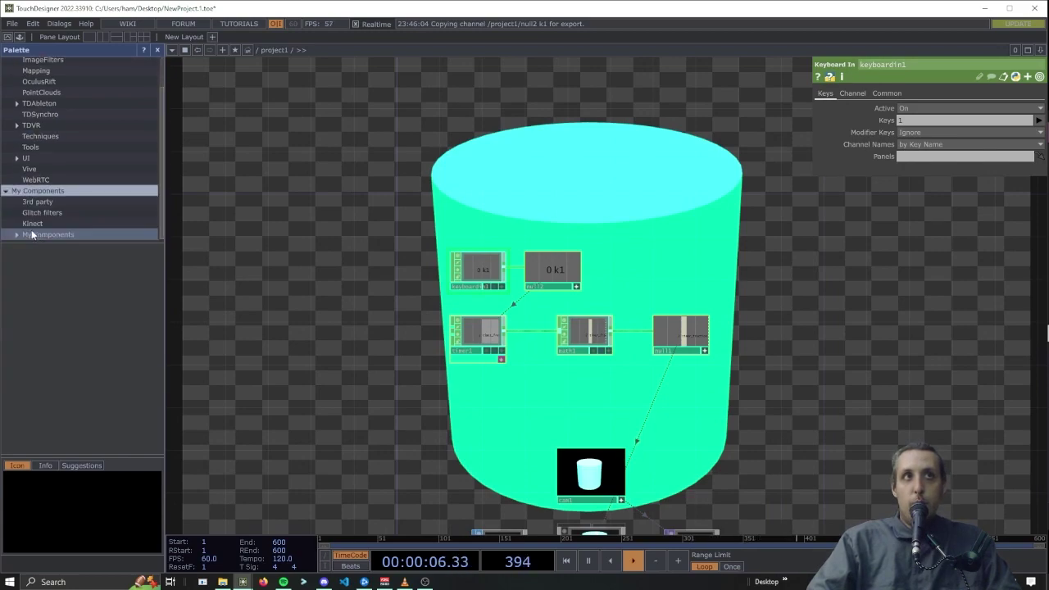
{"action": "left_click", "coordinate": [49, 236]}
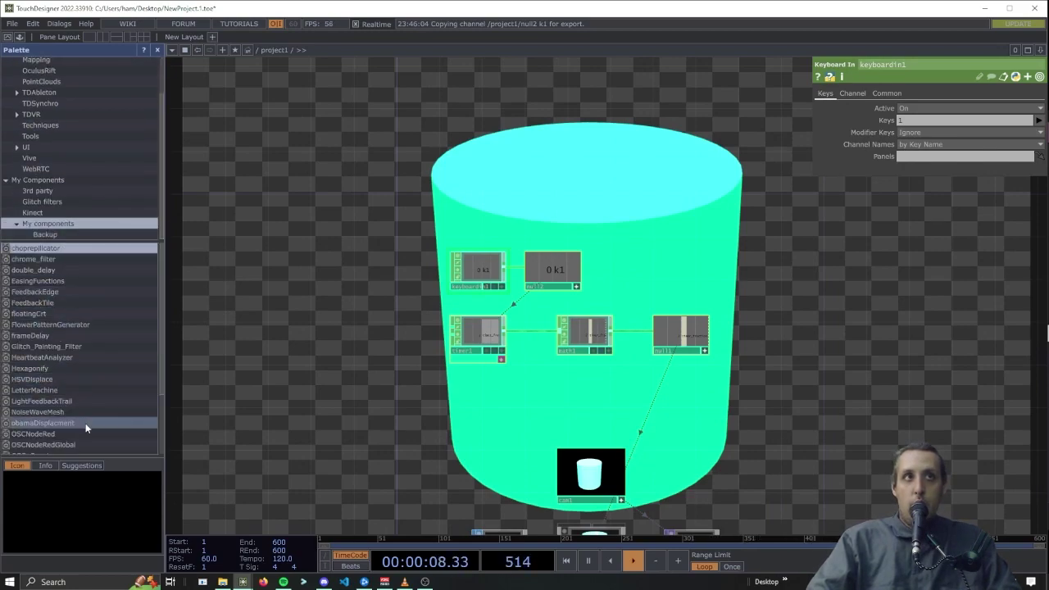
{"action": "left_click", "coordinate": [51, 280]}
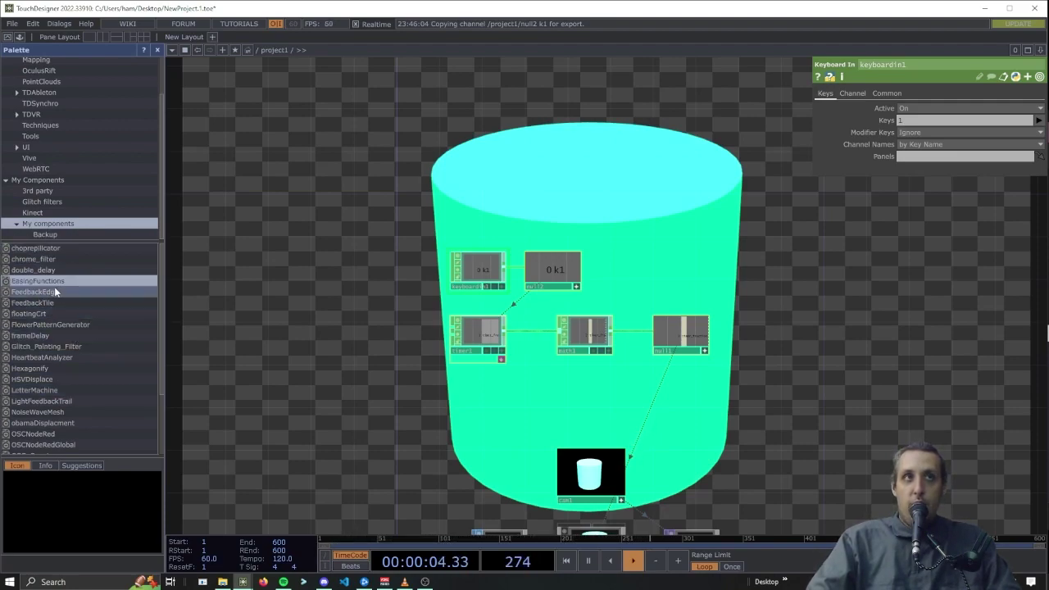
{"action": "left_click_drag", "start_coordinate": [40, 283], "coordinate": [700, 384]}
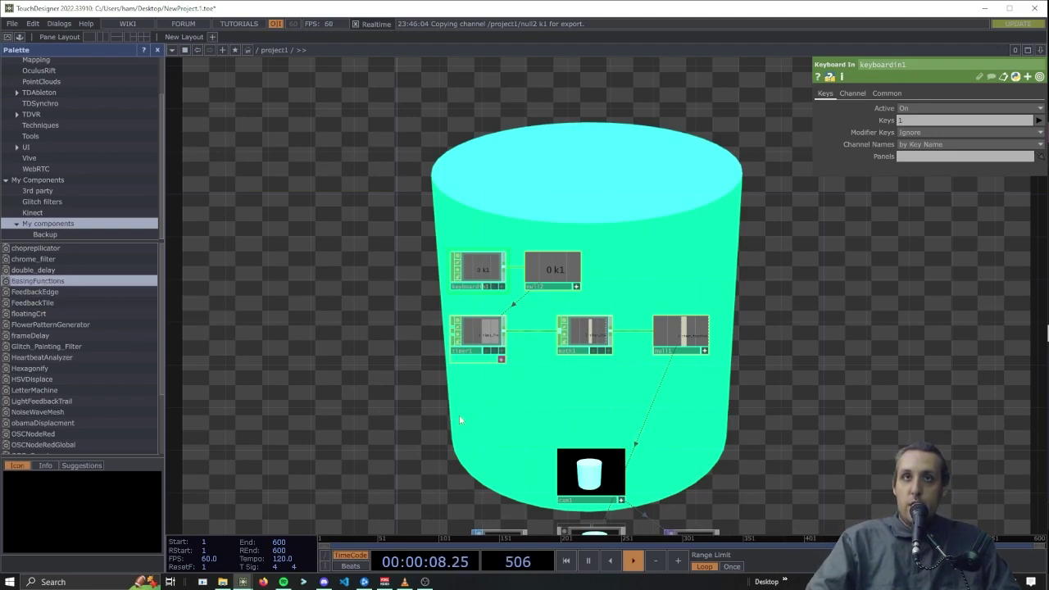
{"action": "left_click_drag", "start_coordinate": [451, 416], "coordinate": [454, 414]}
{"action": "scroll", "coordinate": [424, 348], "scroll_direction": "up", "scroll_amount": 4}
{"action": "left_click_drag", "start_coordinate": [423, 349], "coordinate": [418, 379]}
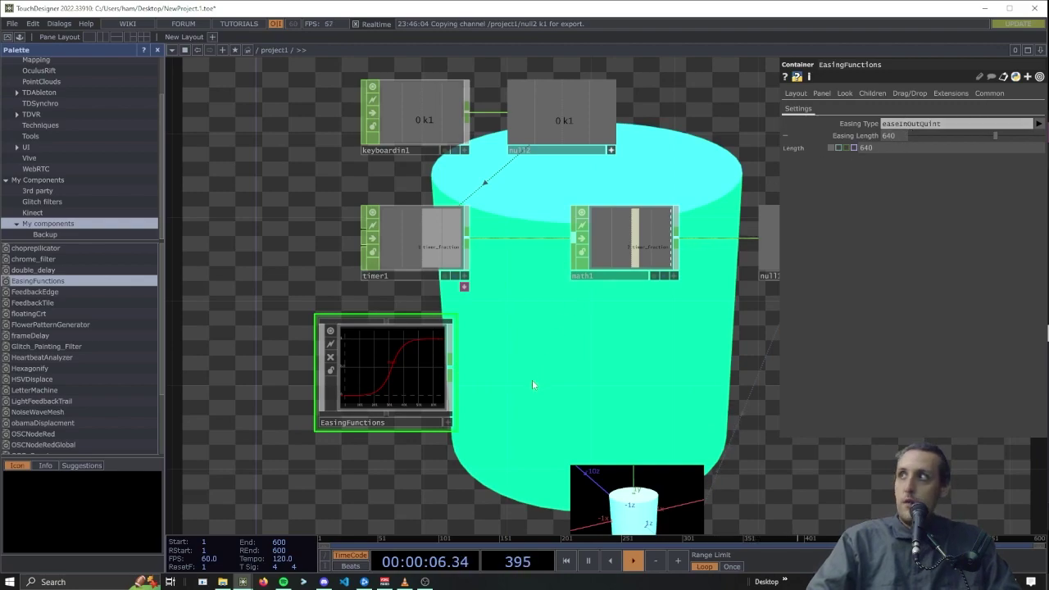
{"action": "scroll", "coordinate": [361, 394], "scroll_direction": "up", "scroll_amount": 4}
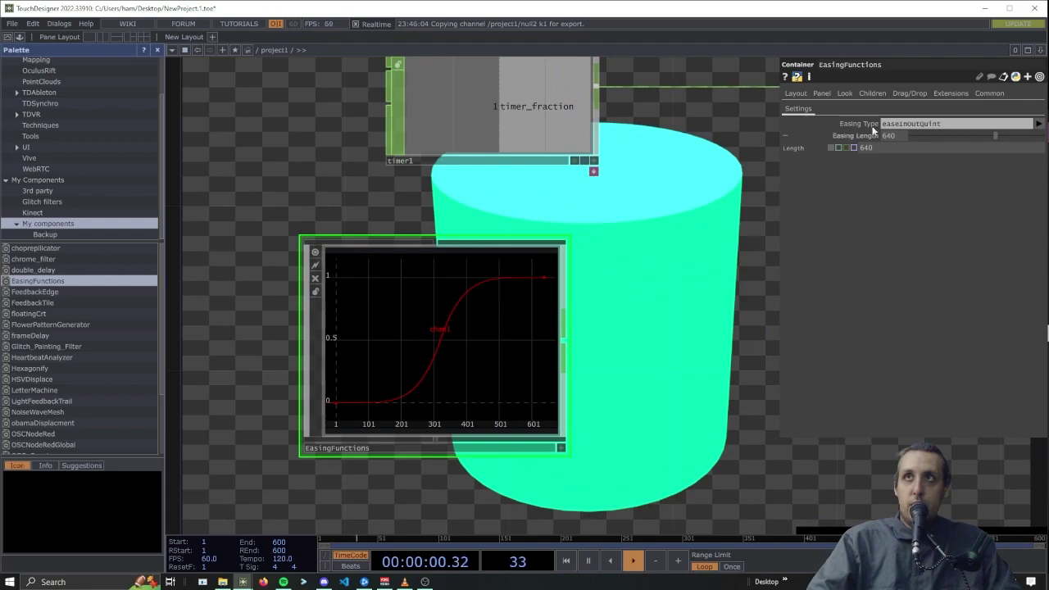
Try the easeInExpo, easeInCirc and easeInOutExpo easing types on the EasingFunctions component
{"action": "left_click", "coordinate": [1038, 124]}
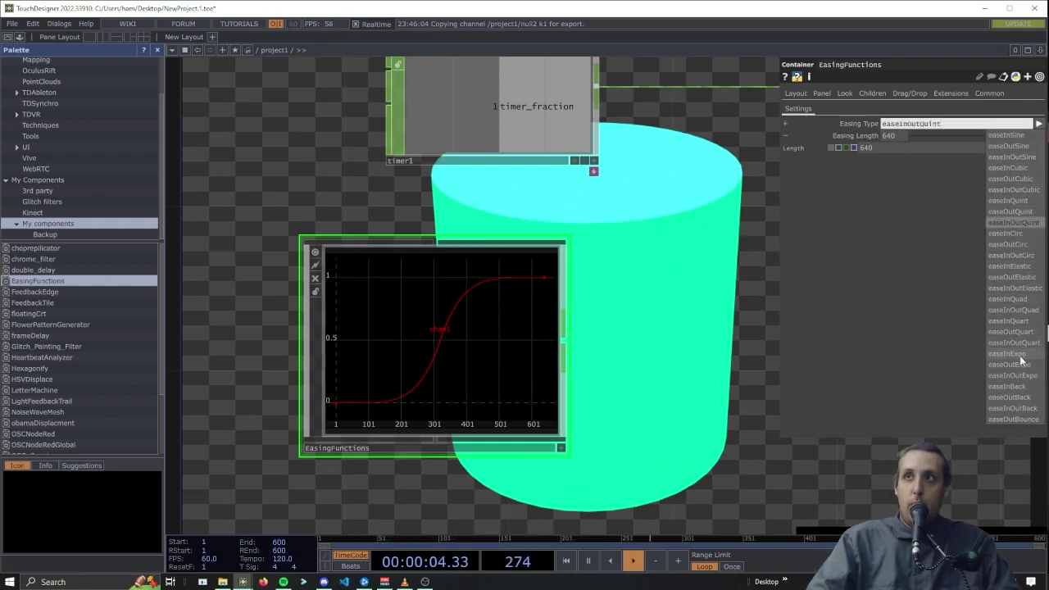
{"action": "left_click", "coordinate": [1020, 355]}
{"action": "left_click", "coordinate": [1038, 124]}
{"action": "left_click", "coordinate": [1019, 236]}
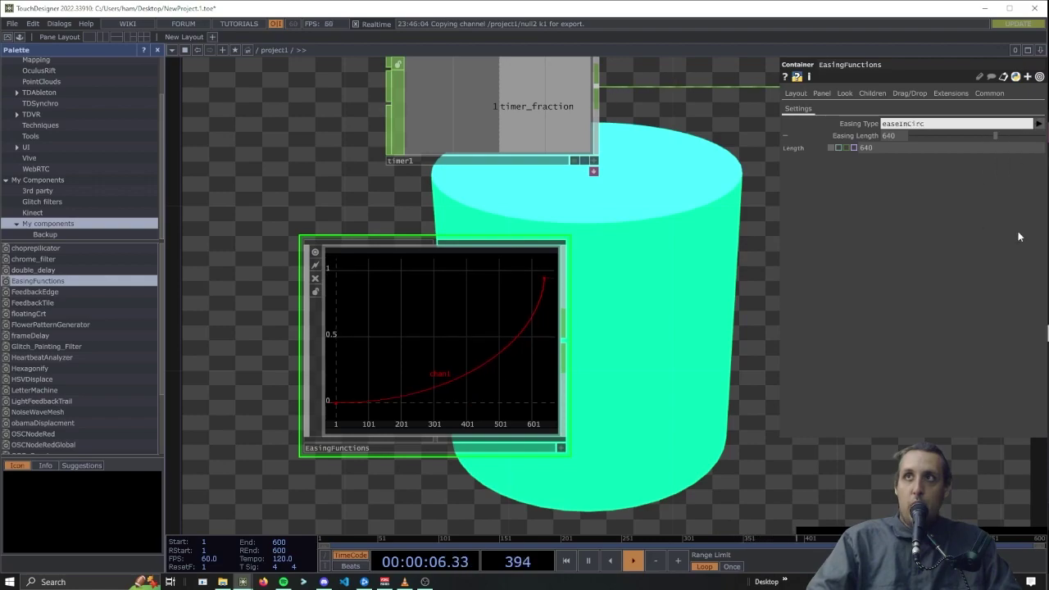
{"action": "left_click", "coordinate": [1039, 124]}
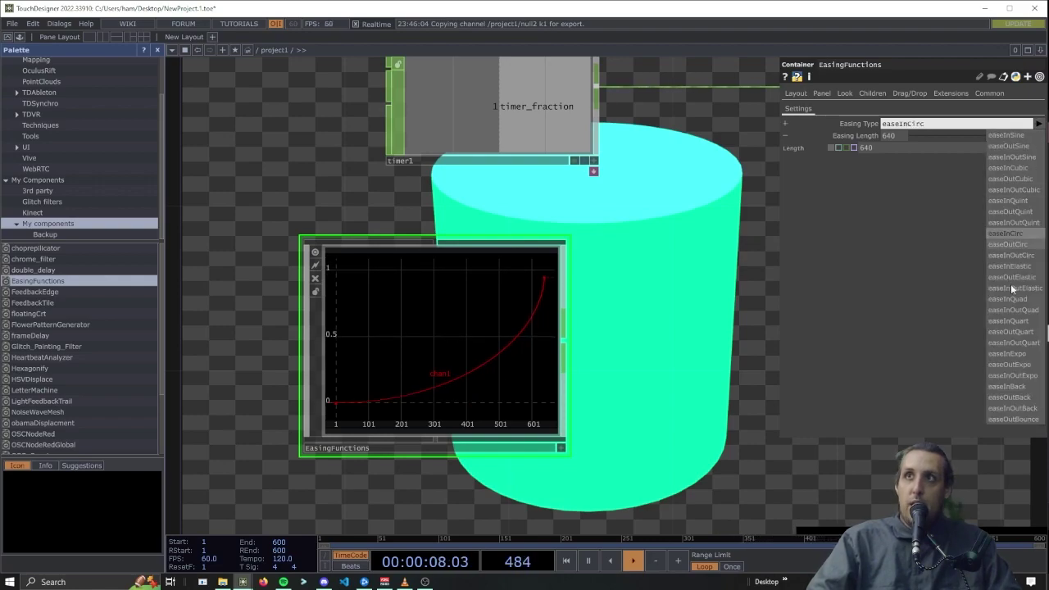
{"action": "left_click", "coordinate": [1017, 375]}
{"action": "left_click_drag", "start_coordinate": [731, 343], "coordinate": [667, 339]}
Set the Easing Type of the EasingFunctions component to easeOutBounce
{"action": "left_click", "coordinate": [1039, 124]}
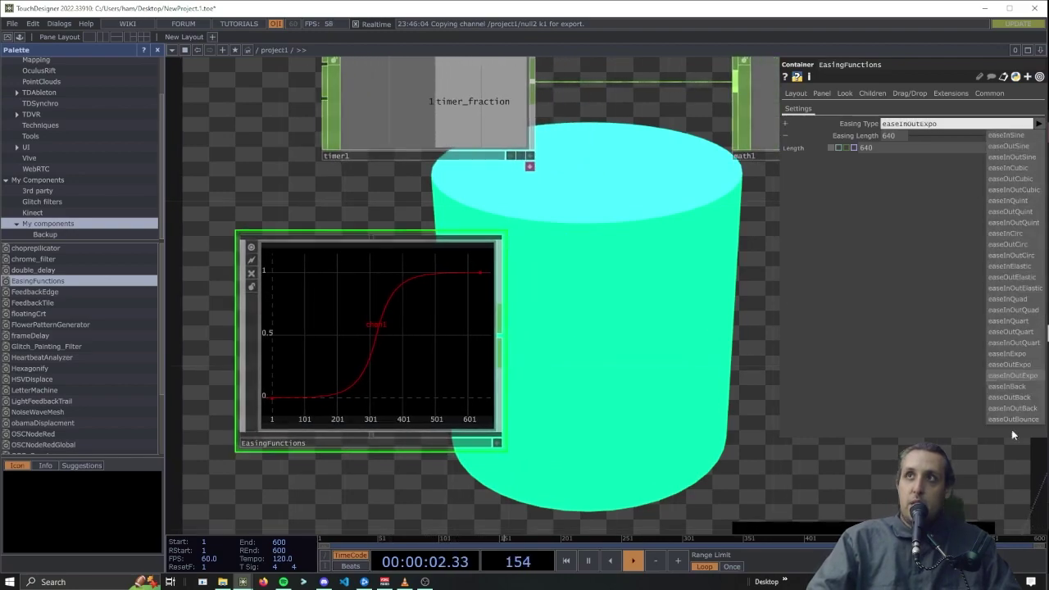
{"action": "left_click", "coordinate": [1021, 420]}
Select the keyboard, timer, math and null CHOPs together, move them up away from EasingFunctions, and deselect them
{"action": "left_click_drag", "start_coordinate": [547, 381], "coordinate": [197, 395]}
{"action": "left_click_drag", "start_coordinate": [392, 377], "coordinate": [616, 325]}
{"action": "scroll", "coordinate": [616, 324], "scroll_direction": "down", "scroll_amount": 3}
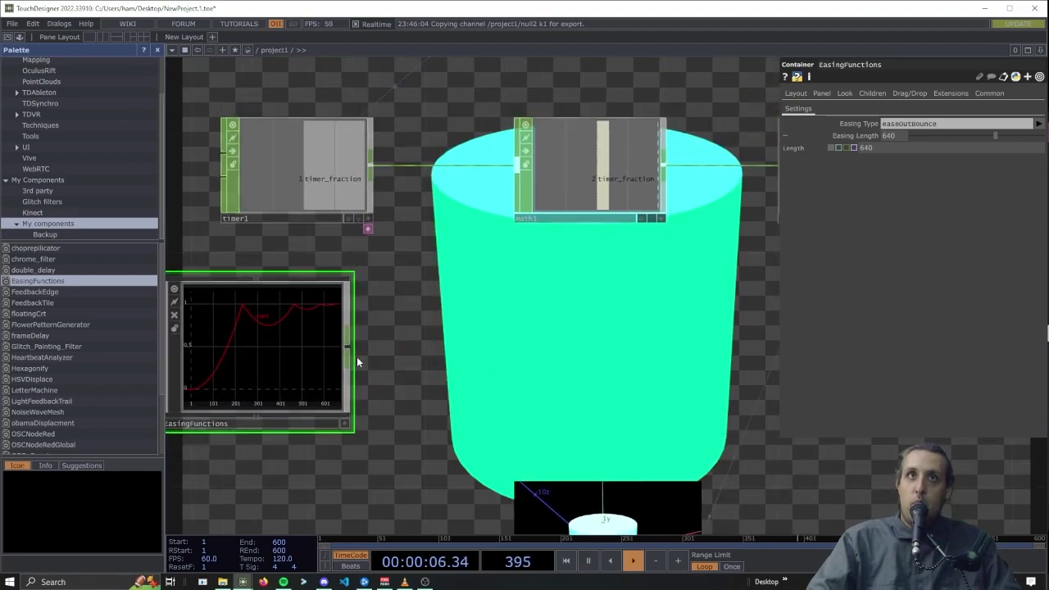
{"action": "scroll", "coordinate": [660, 304], "scroll_direction": "down", "scroll_amount": 5}
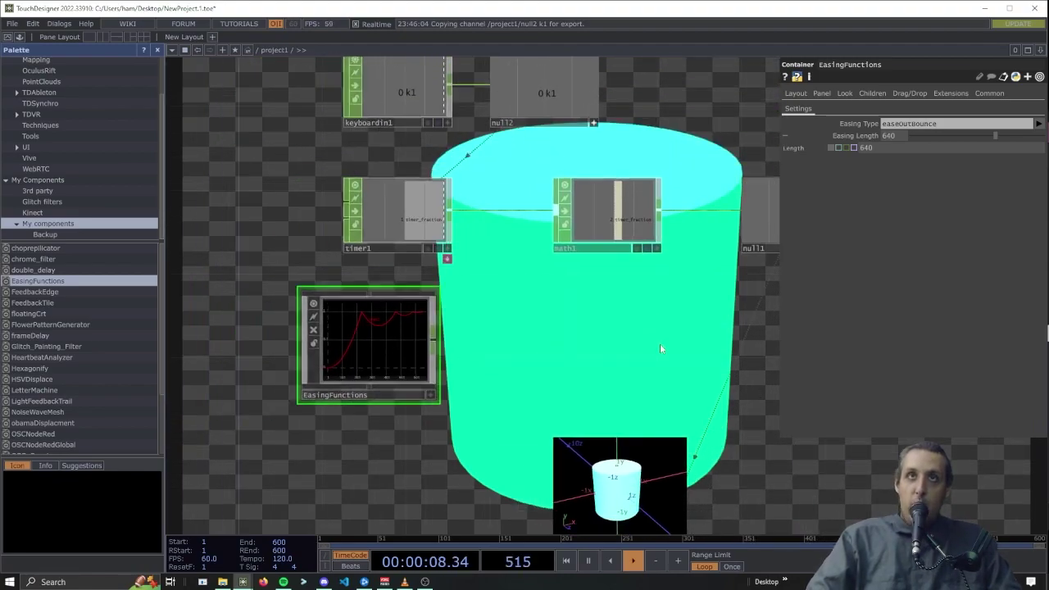
{"action": "right_click_drag", "start_coordinate": [737, 343], "coordinate": [300, 102]}
{"action": "left_click_drag", "start_coordinate": [277, 298], "coordinate": [233, 258]}
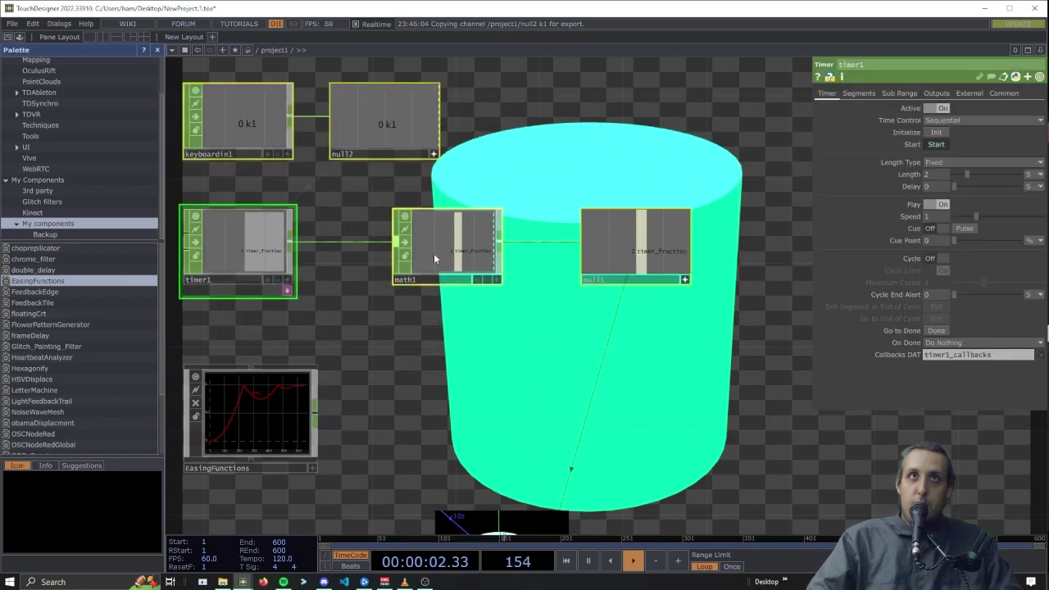
{"action": "left_click", "coordinate": [502, 423]}
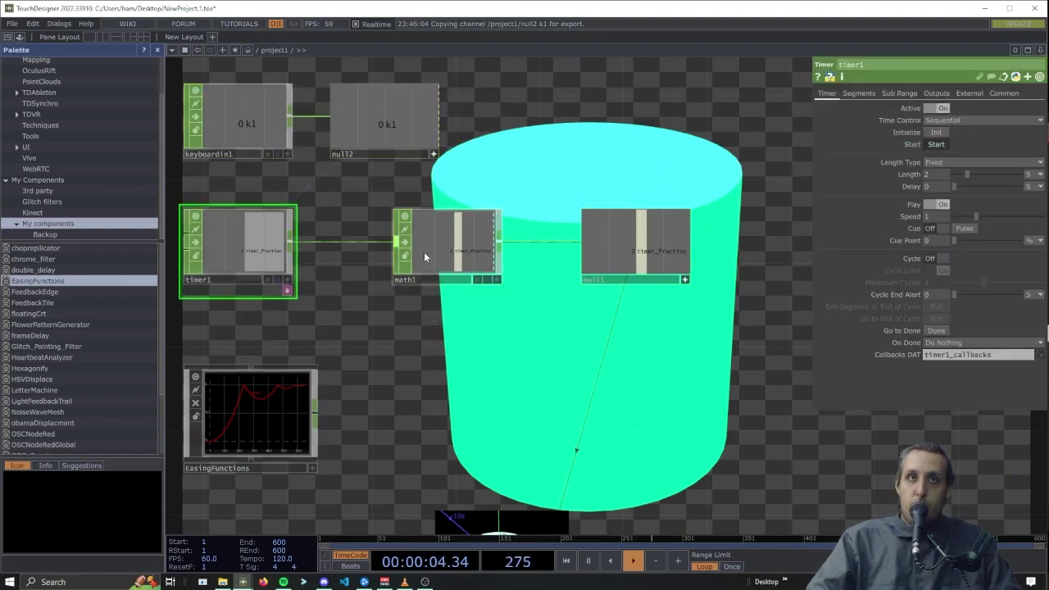
Add a Lookup CHOP to the free space beneath math1
{"action": "key", "text": "Tab"}
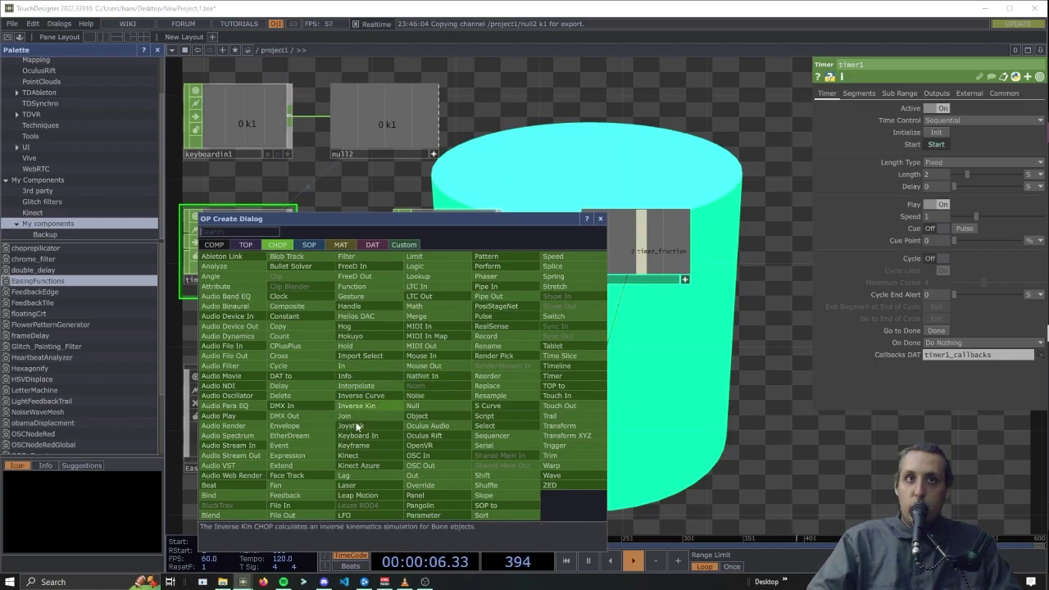
{"action": "type", "text": "lo"}
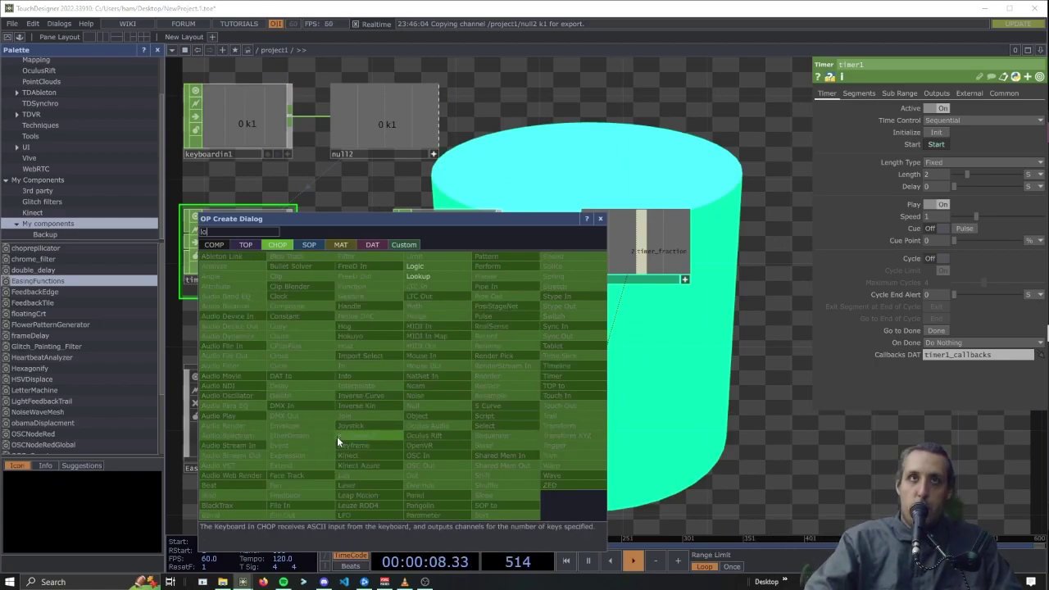
{"action": "left_click", "coordinate": [427, 276]}
{"action": "left_click", "coordinate": [469, 379]}
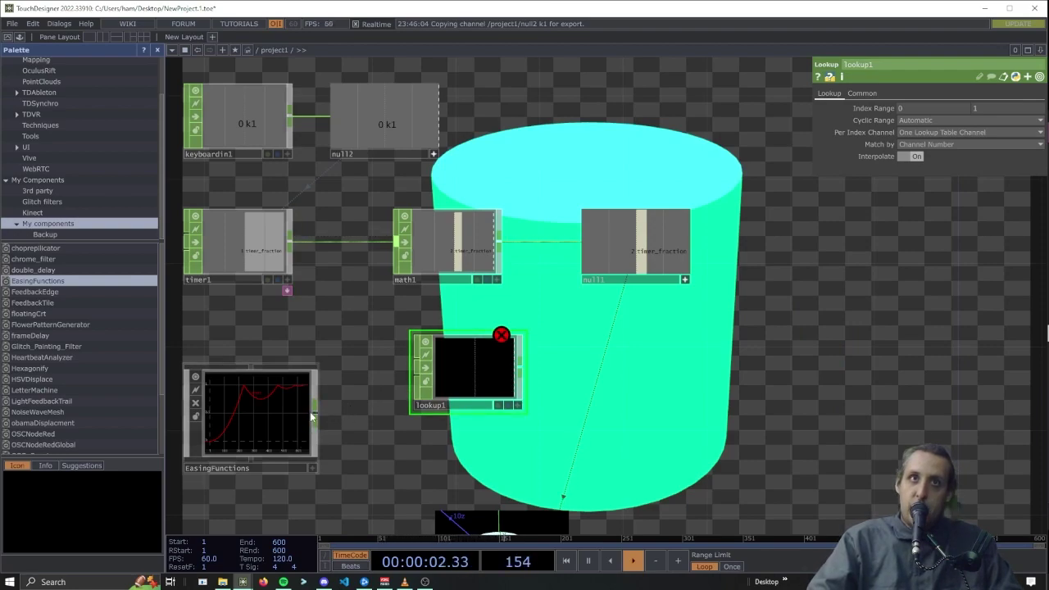
Wire EasingFunctions into lookup1's second input and timer1 into its first input
{"action": "left_click", "coordinate": [415, 376]}
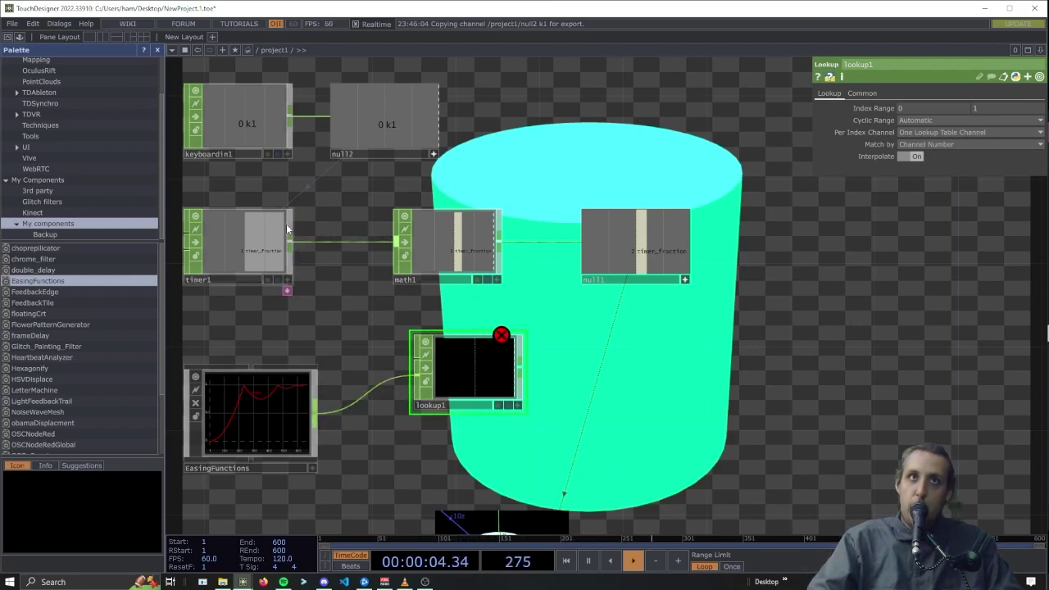
{"action": "left_click_drag", "start_coordinate": [288, 246], "coordinate": [264, 237]}
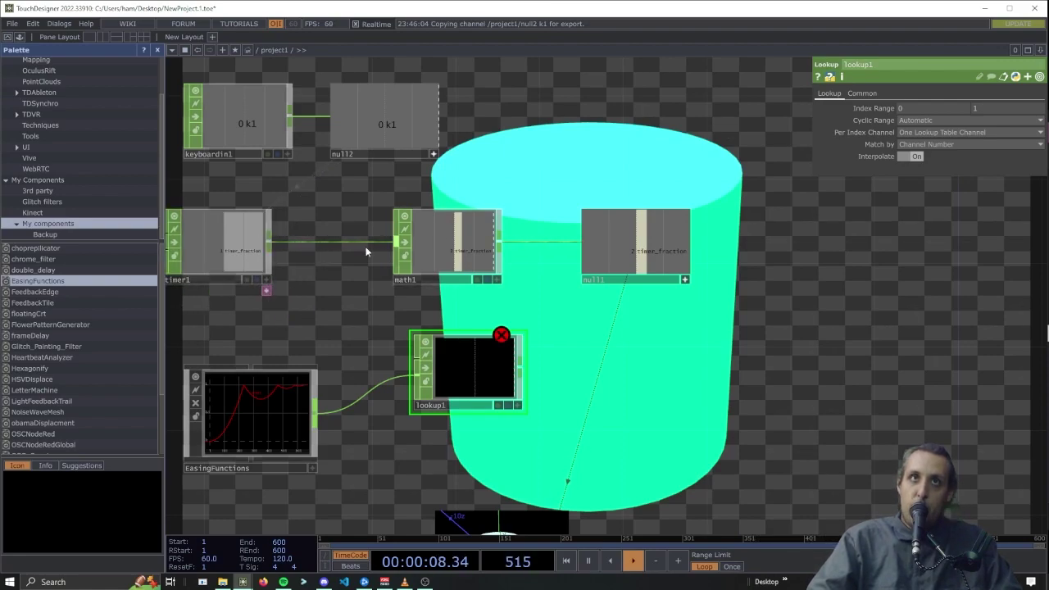
{"action": "left_click", "coordinate": [420, 367]}
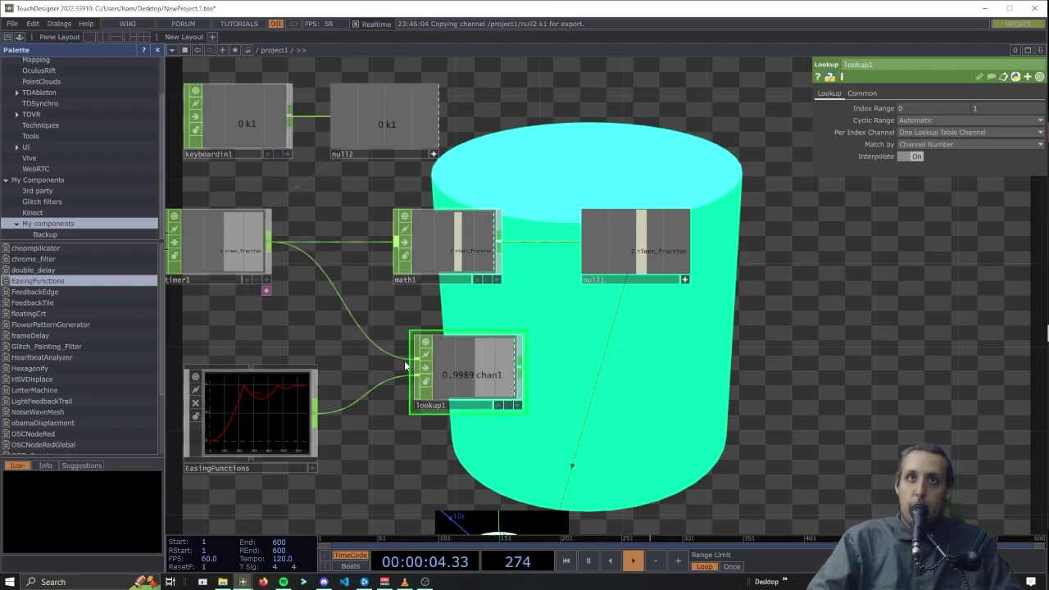
Try to wire lookup1's output into math1 alongside timer1, and remove that connection
{"action": "left_click_drag", "start_coordinate": [585, 375], "coordinate": [449, 391]}
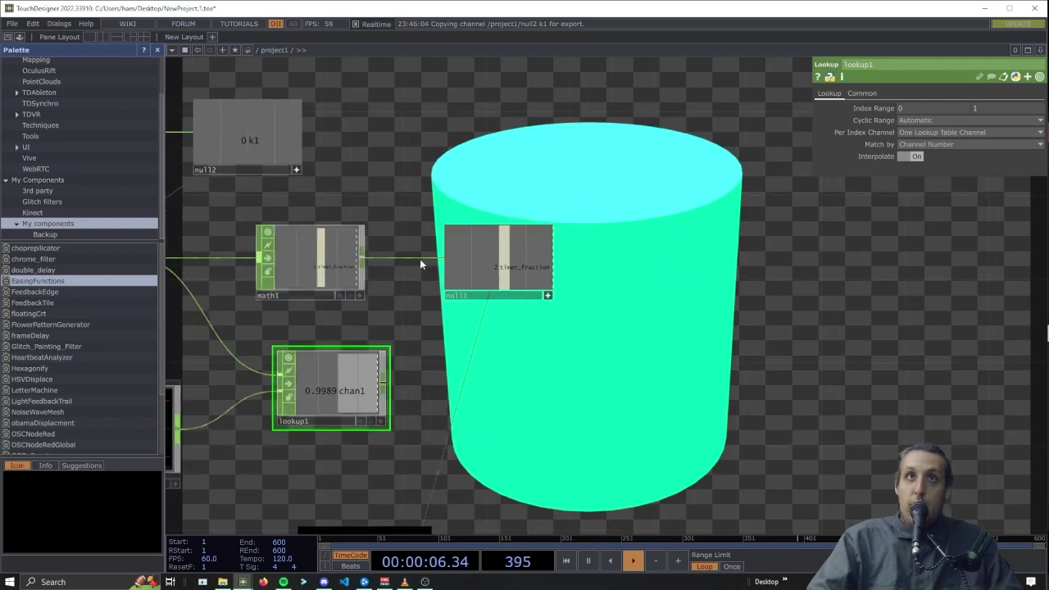
{"action": "left_click", "coordinate": [387, 384]}
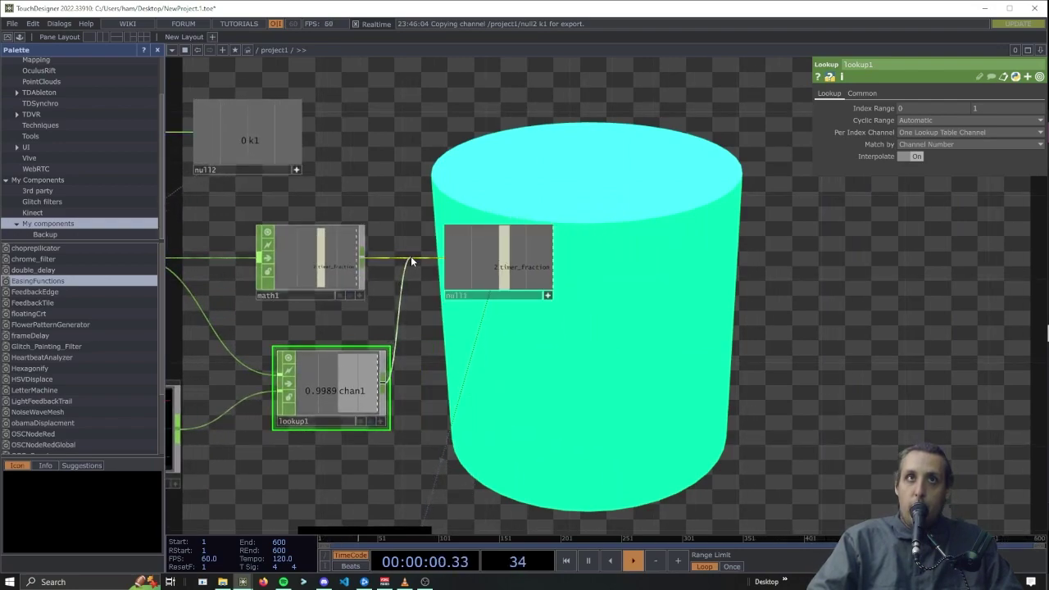
{"action": "left_click", "coordinate": [250, 259]}
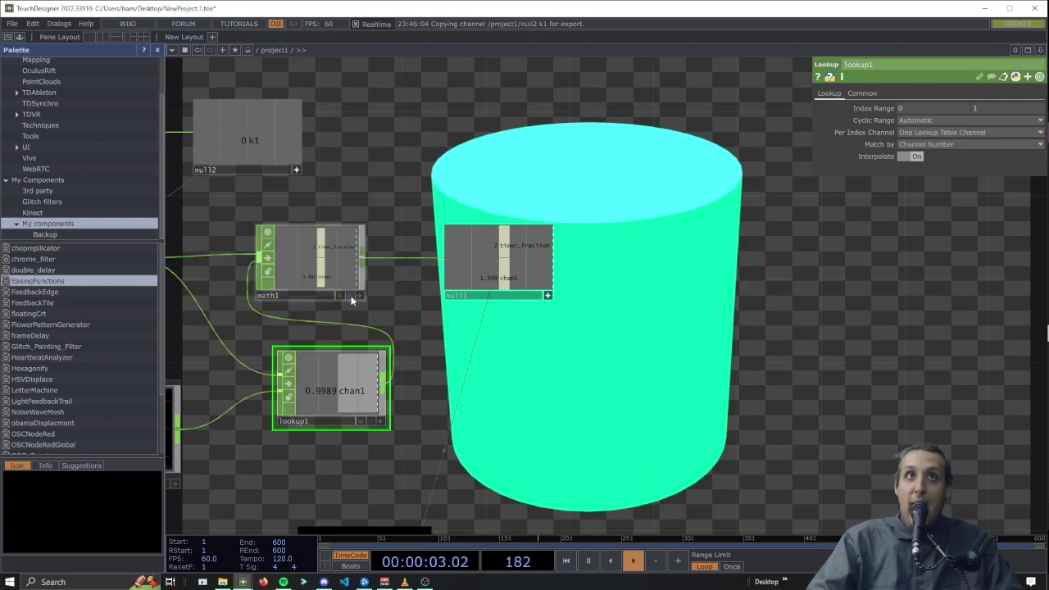
{"action": "right_click", "coordinate": [225, 254]}
{"action": "left_click", "coordinate": [251, 261]}
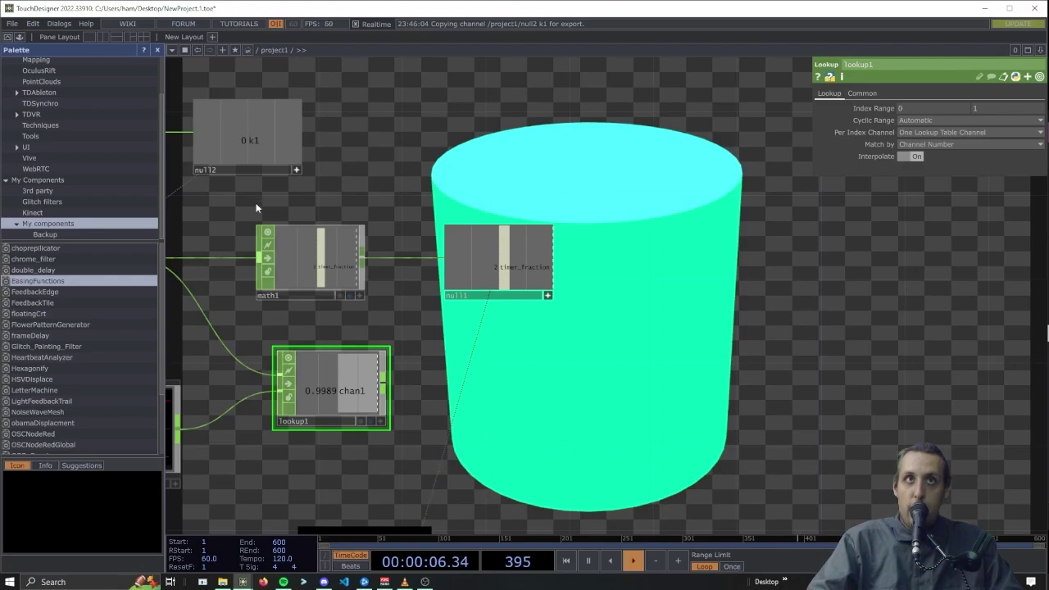
Move math1 and null1 together to the right of lookup1 and feed math1 from lookup1 instead of timer1
{"action": "left_click_drag", "start_coordinate": [260, 218], "coordinate": [447, 260]}
{"action": "right_click_drag", "start_coordinate": [443, 262], "coordinate": [780, 330]}
{"action": "left_click_drag", "start_coordinate": [522, 305], "coordinate": [774, 434]}
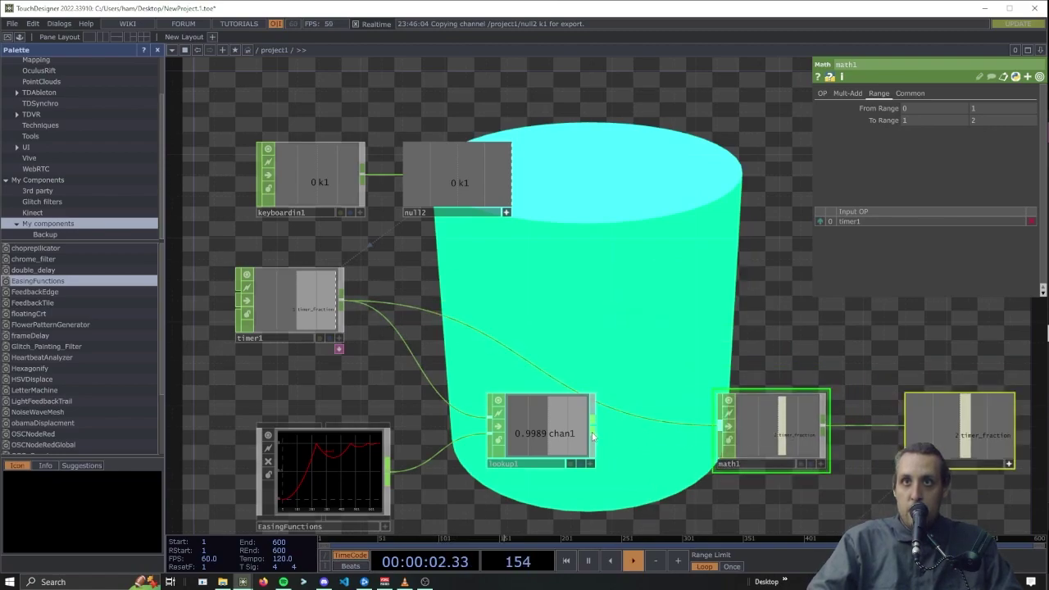
{"action": "left_click_drag", "start_coordinate": [627, 416], "coordinate": [629, 413]}
Examine the rewired CHOP chain and view the node information of the geo1 component showing an error
{"action": "left_click_drag", "start_coordinate": [685, 465], "coordinate": [596, 369]}
{"action": "left_click_drag", "start_coordinate": [798, 470], "coordinate": [711, 433]}
{"action": "scroll", "coordinate": [719, 421], "scroll_direction": "down", "scroll_amount": 5}
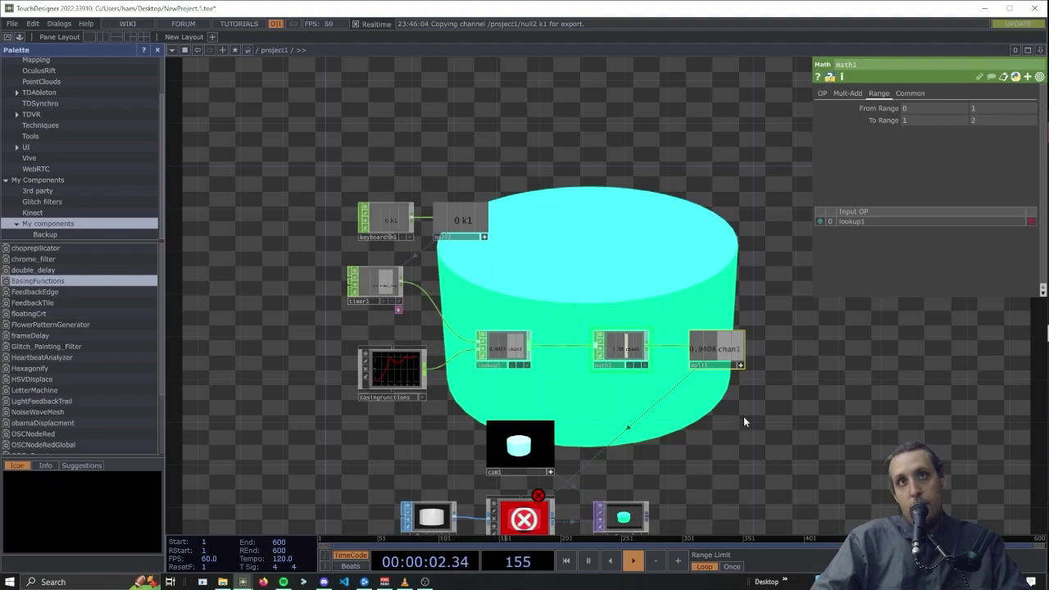
{"action": "scroll", "coordinate": [741, 423], "scroll_direction": "up", "scroll_amount": 3}
{"action": "left_click_drag", "start_coordinate": [706, 385], "coordinate": [677, 327]}
{"action": "left_click_drag", "start_coordinate": [564, 262], "coordinate": [541, 269]}
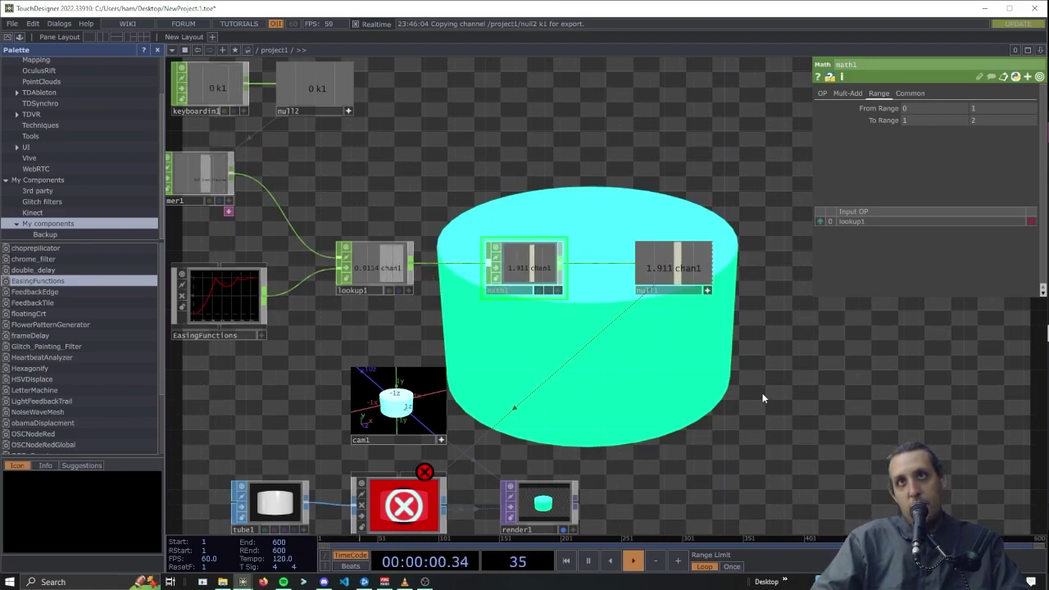
{"action": "middle_click_drag", "start_coordinate": [423, 476], "coordinate": [469, 323]}
{"action": "middle_click", "coordinate": [470, 318]}
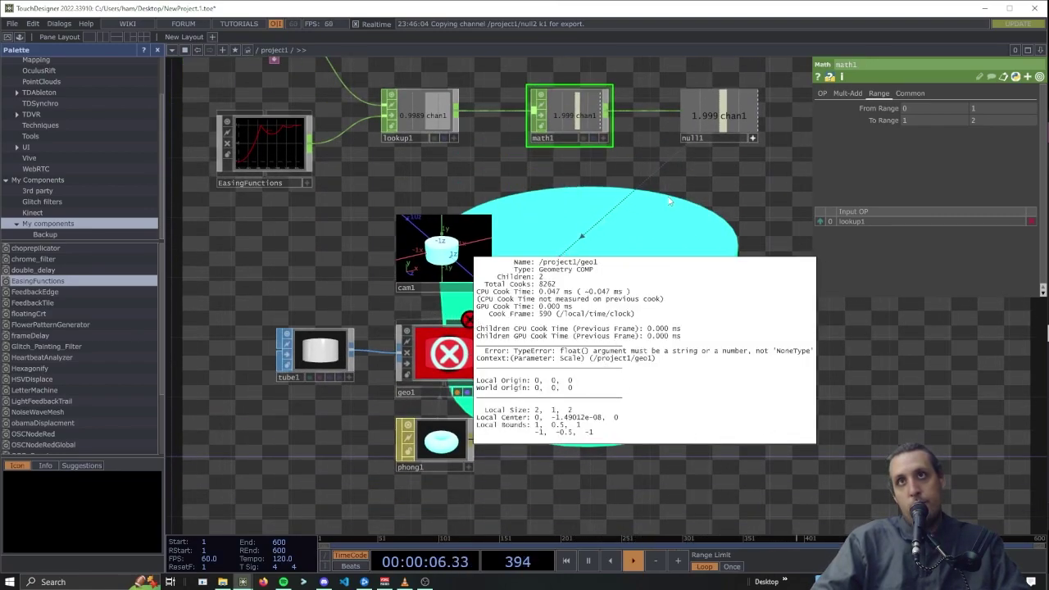
Link null1's chan1 channel to geo1's Y Scale parameter as a CHOP reference
{"action": "left_click", "coordinate": [459, 363]}
{"action": "left_click_drag", "start_coordinate": [726, 109], "coordinate": [983, 156]}
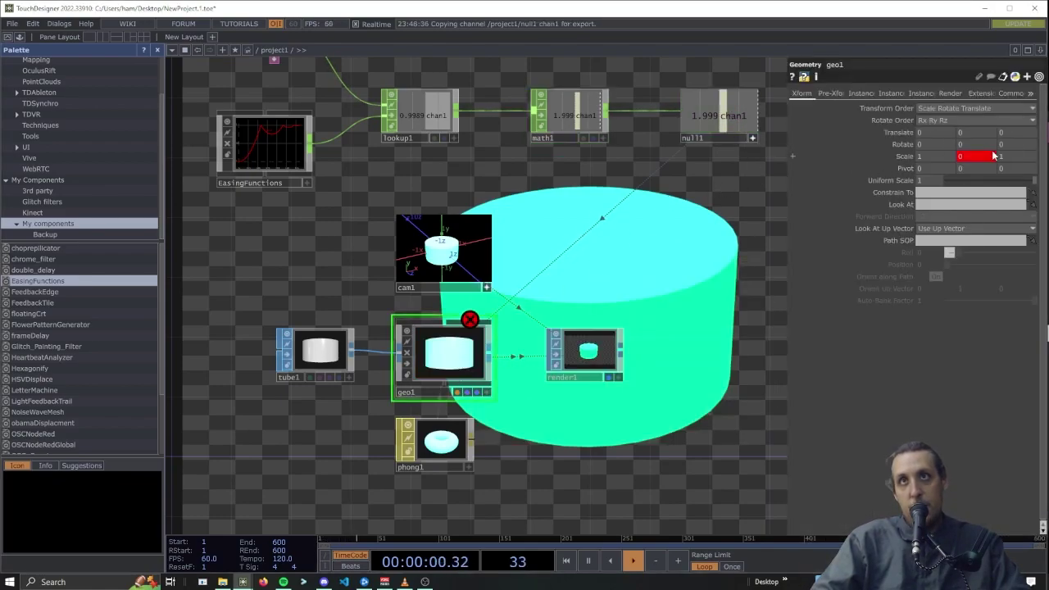
{"action": "left_click", "coordinate": [993, 154]}
Add a Trail CHOP to the free space above the lookup and math CHOPs
{"action": "left_click_drag", "start_coordinate": [639, 282], "coordinate": [504, 272]}
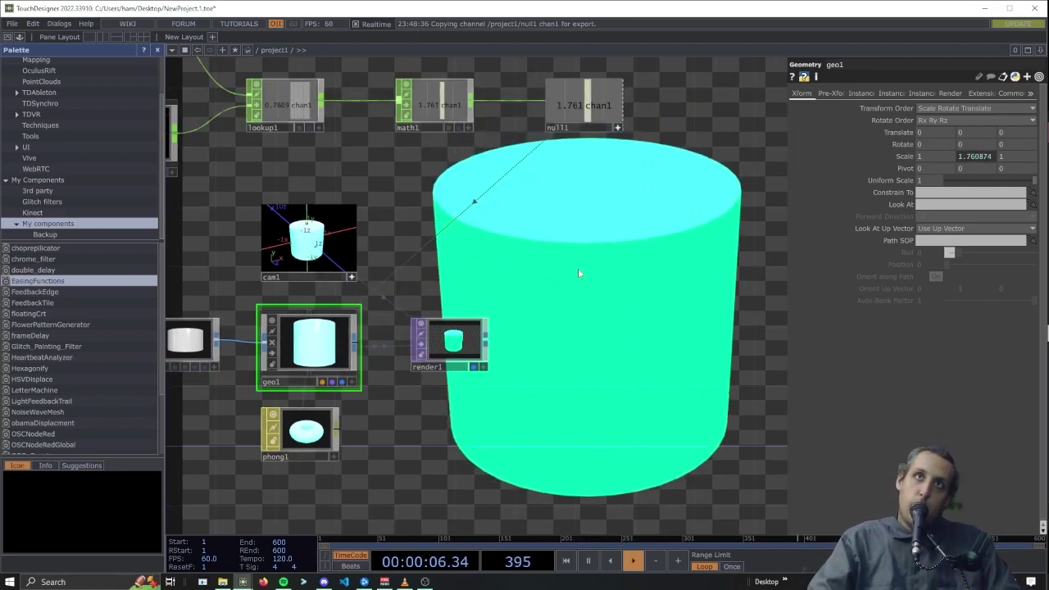
{"action": "left_click_drag", "start_coordinate": [541, 264], "coordinate": [730, 363]}
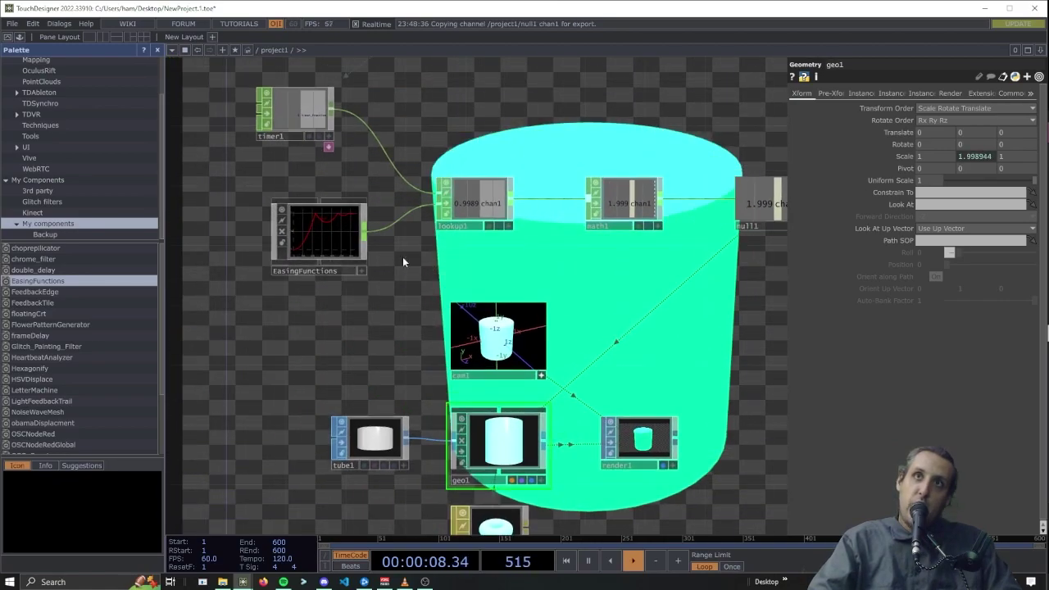
{"action": "left_click_drag", "start_coordinate": [536, 111], "coordinate": [555, 202]}
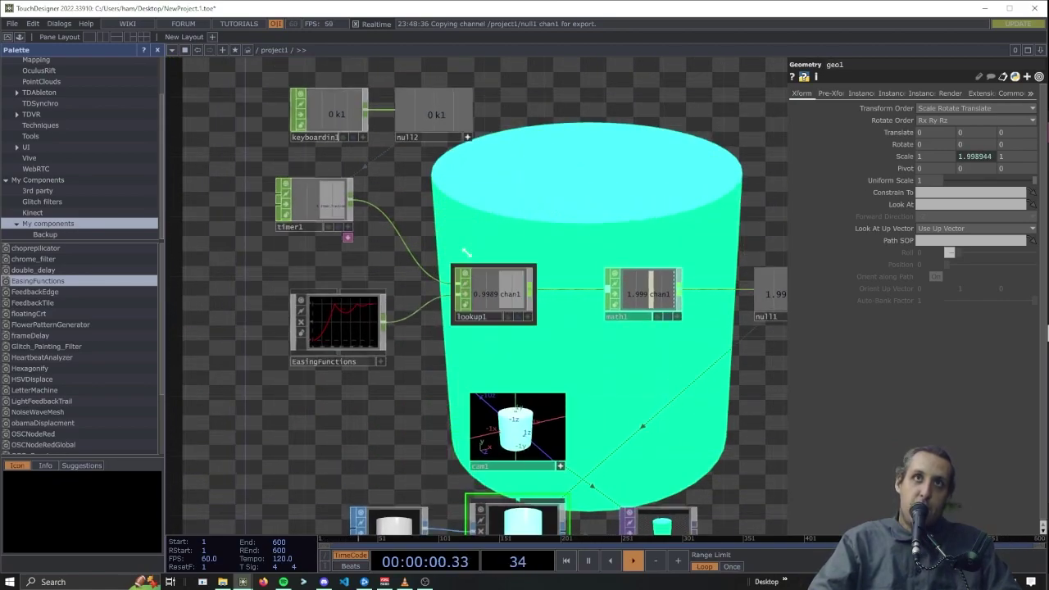
{"action": "key", "text": "Tab"}
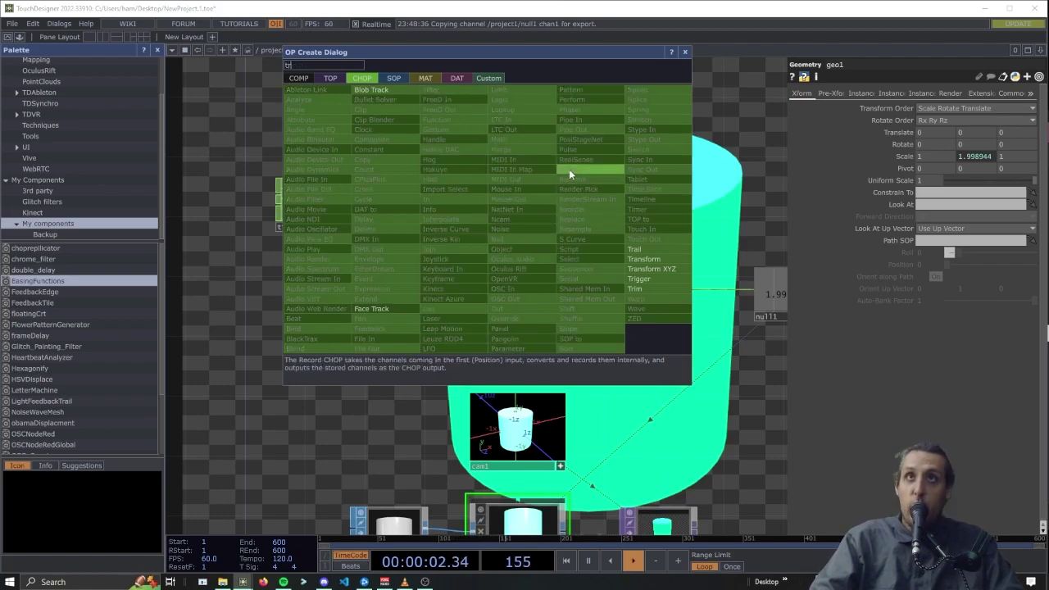
{"action": "left_click", "coordinate": [651, 249]}
{"action": "left_click", "coordinate": [567, 162]}
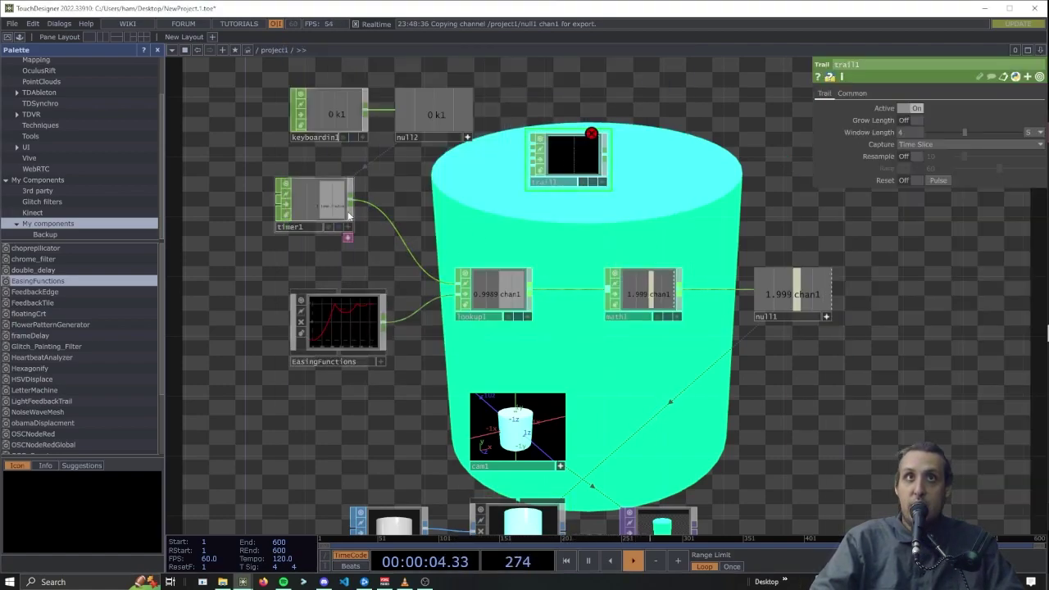
Wire timer1 and lookup1 into trail1, leaving EasingFunctions disconnected from it, and shift trail1 up and to the right
{"action": "left_click", "coordinate": [532, 145]}
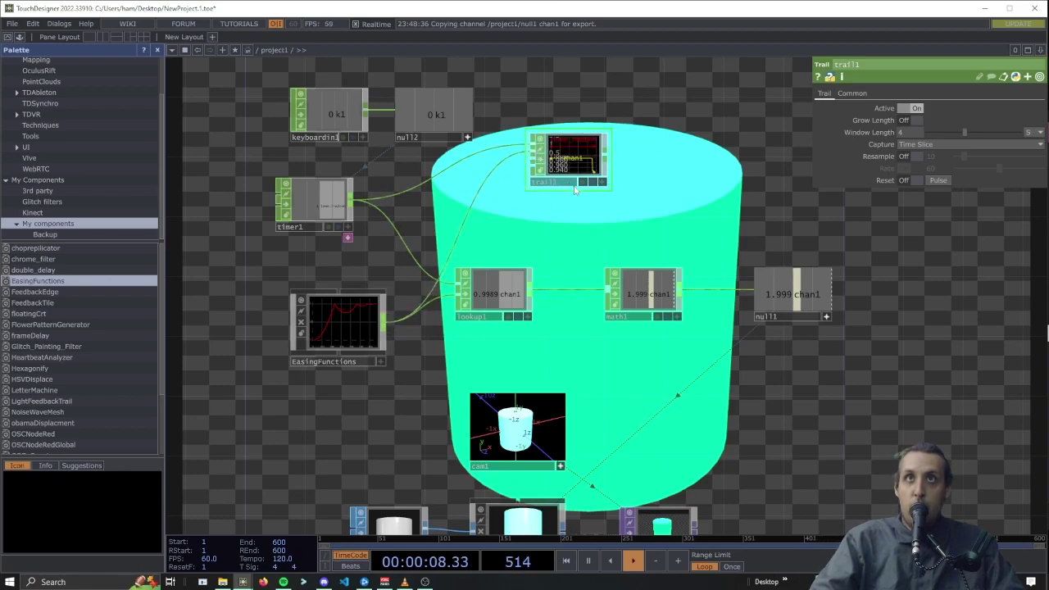
{"action": "scroll", "coordinate": [562, 209], "scroll_direction": "up", "scroll_amount": 3}
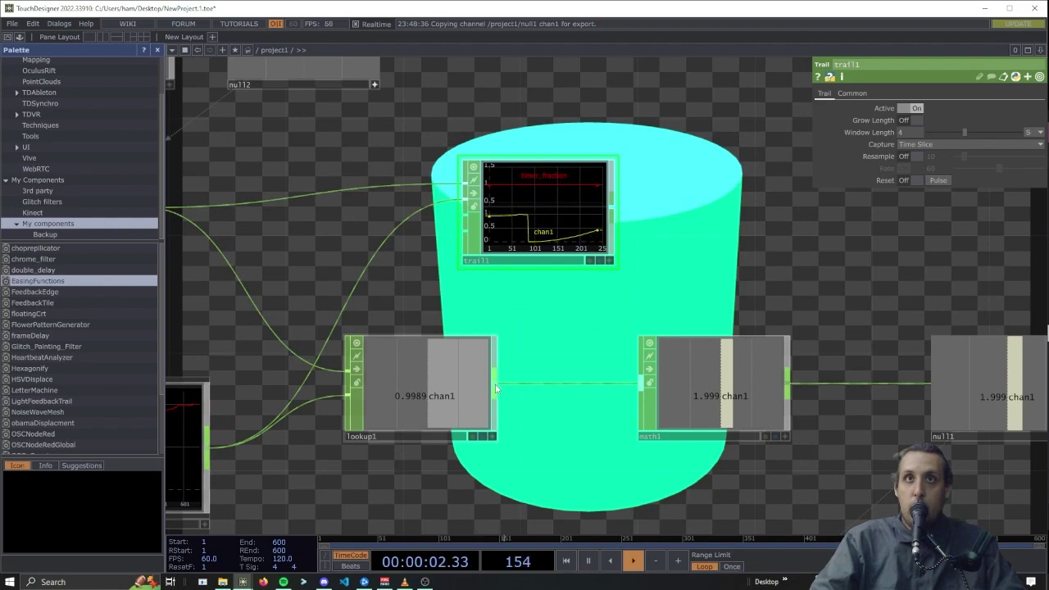
{"action": "left_click", "coordinate": [493, 385]}
{"action": "left_click", "coordinate": [386, 240]}
{"action": "left_click_drag", "start_coordinate": [511, 190], "coordinate": [570, 159]}
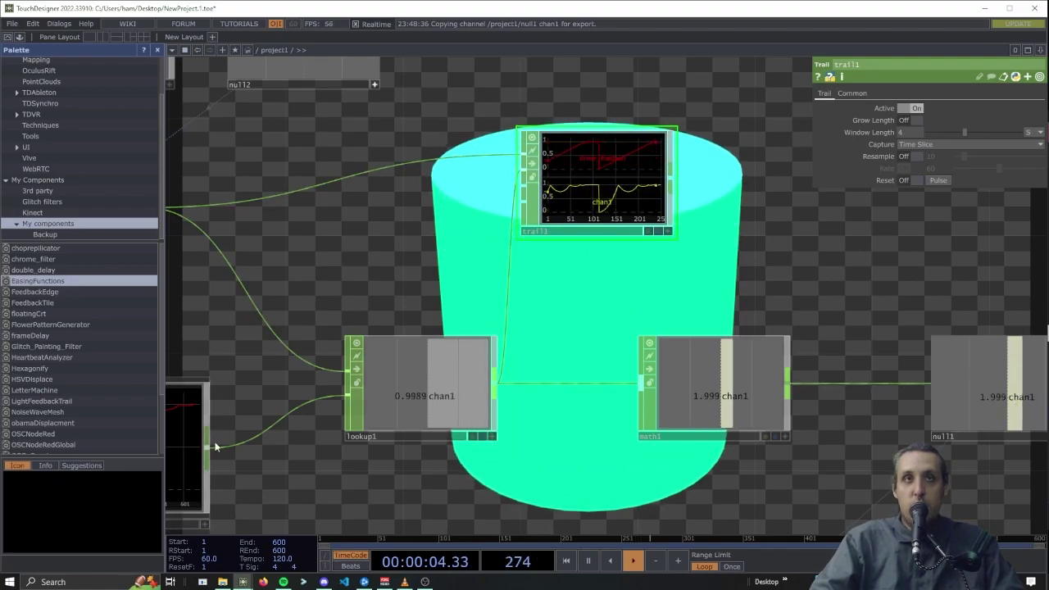
Compare the linear timer_fraction curve with the eased chan1 curve in trail1's graph
{"action": "left_click_drag", "start_coordinate": [778, 240], "coordinate": [779, 334]}
{"action": "scroll", "coordinate": [616, 261], "scroll_direction": "up", "scroll_amount": 5}
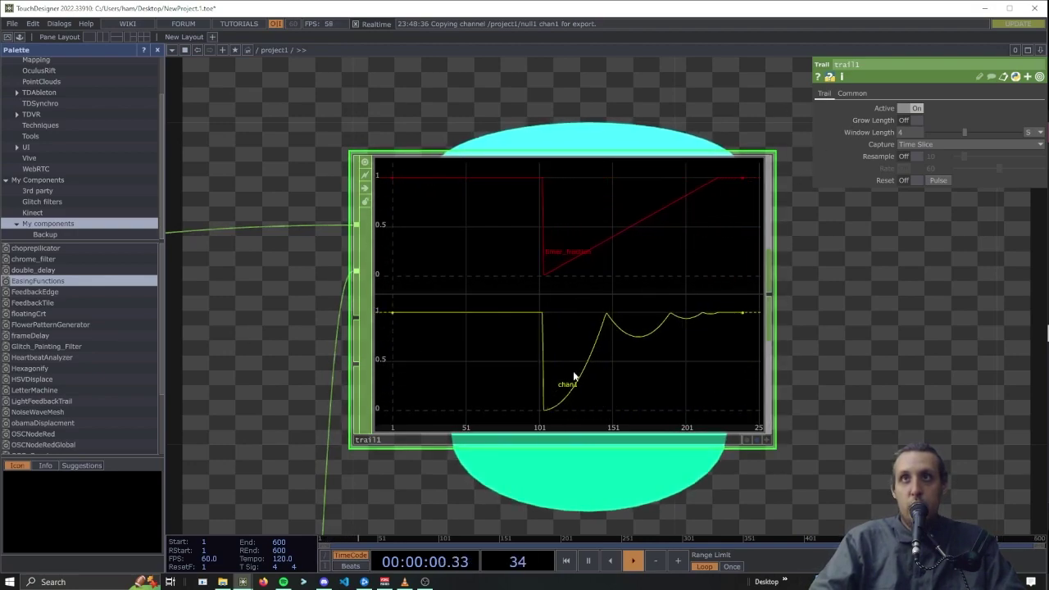
{"action": "left_click_drag", "start_coordinate": [921, 277], "coordinate": [914, 187]}
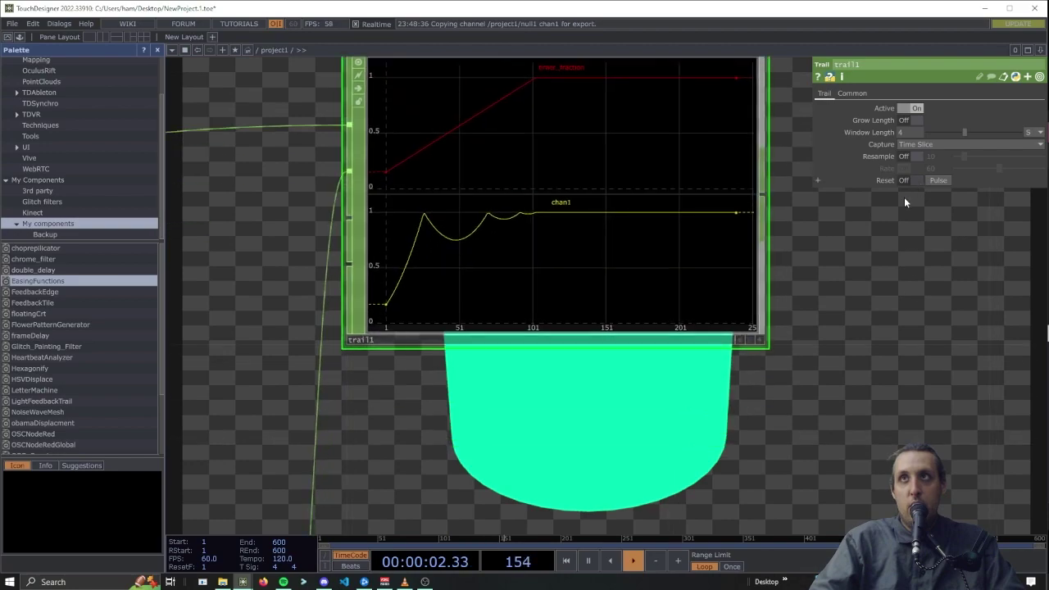
Set the EasingFunctions component's Easing Type to easeOutQuart and view the resulting curve in trail1
{"action": "scroll", "coordinate": [852, 251], "scroll_direction": "down", "scroll_amount": 5}
{"action": "left_click", "coordinate": [285, 439]}
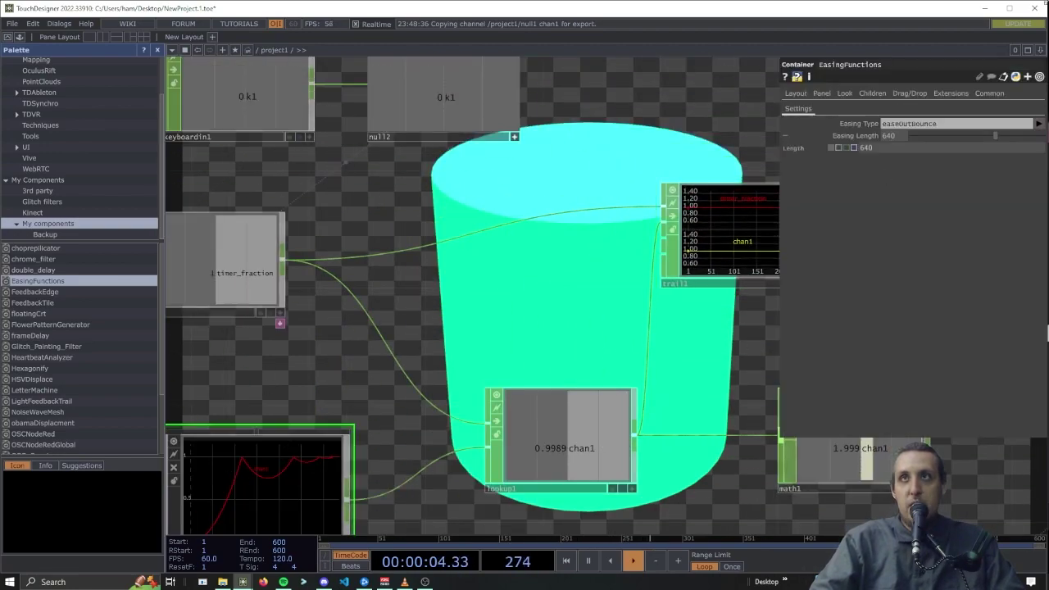
{"action": "left_click", "coordinate": [1038, 123]}
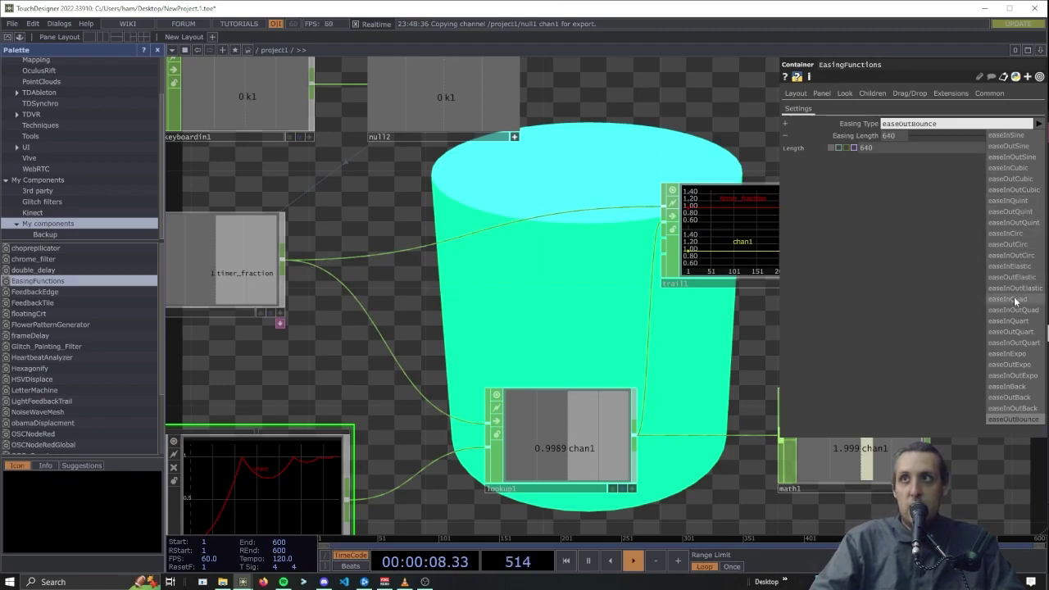
{"action": "left_click", "coordinate": [1020, 332]}
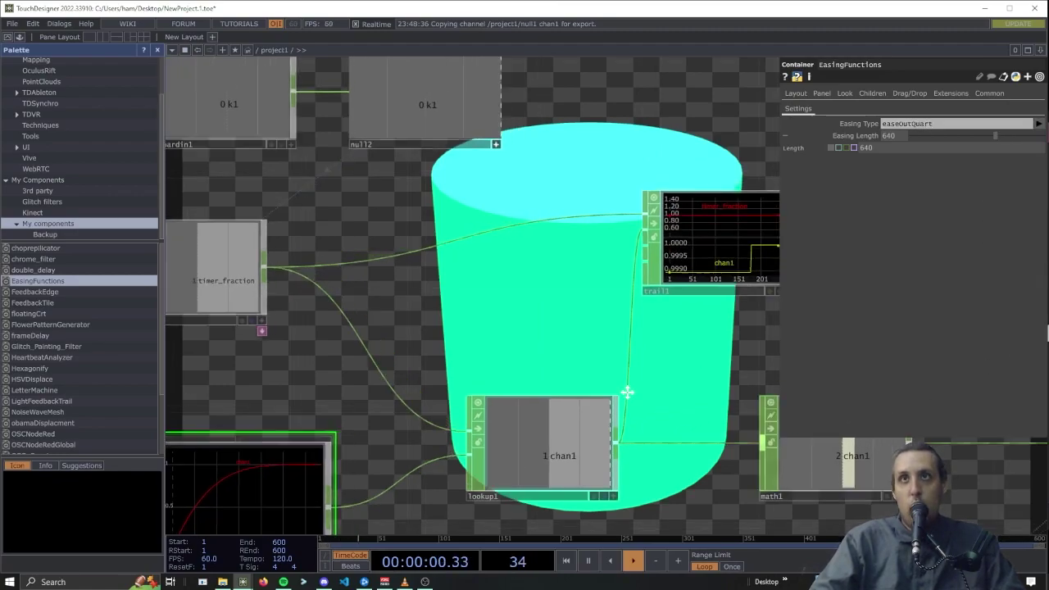
{"action": "left_click_drag", "start_coordinate": [639, 385], "coordinate": [494, 447]}
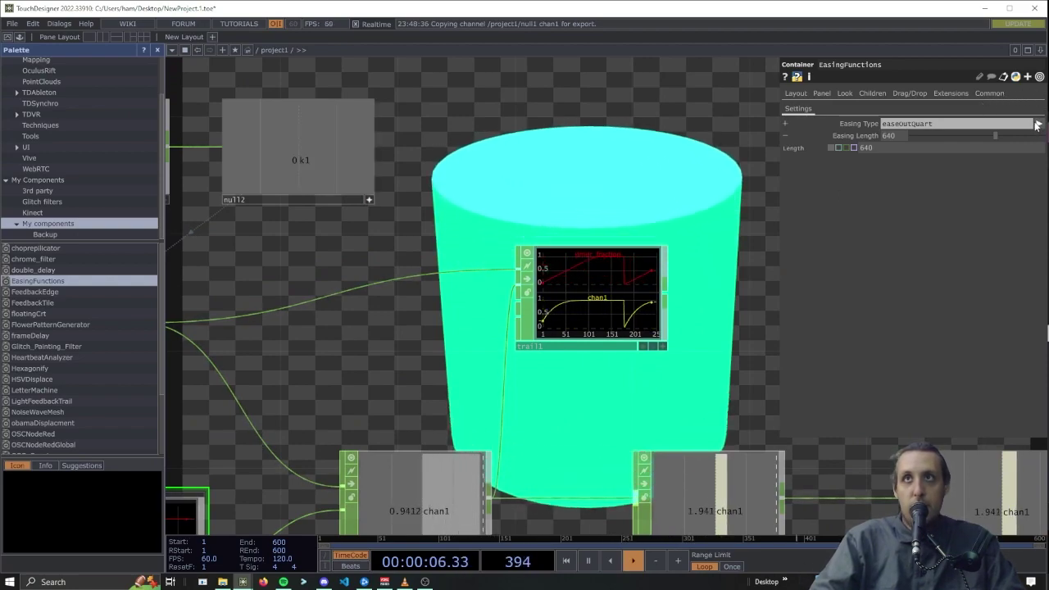
Add an LFO CHOP to the free space below and slightly left of timer1, above the EasingFunctions component
{"action": "left_click_drag", "start_coordinate": [710, 160], "coordinate": [547, 133]}
{"action": "scroll", "coordinate": [591, 292], "scroll_direction": "down", "scroll_amount": 4}
{"action": "left_click_drag", "start_coordinate": [737, 293], "coordinate": [758, 285]}
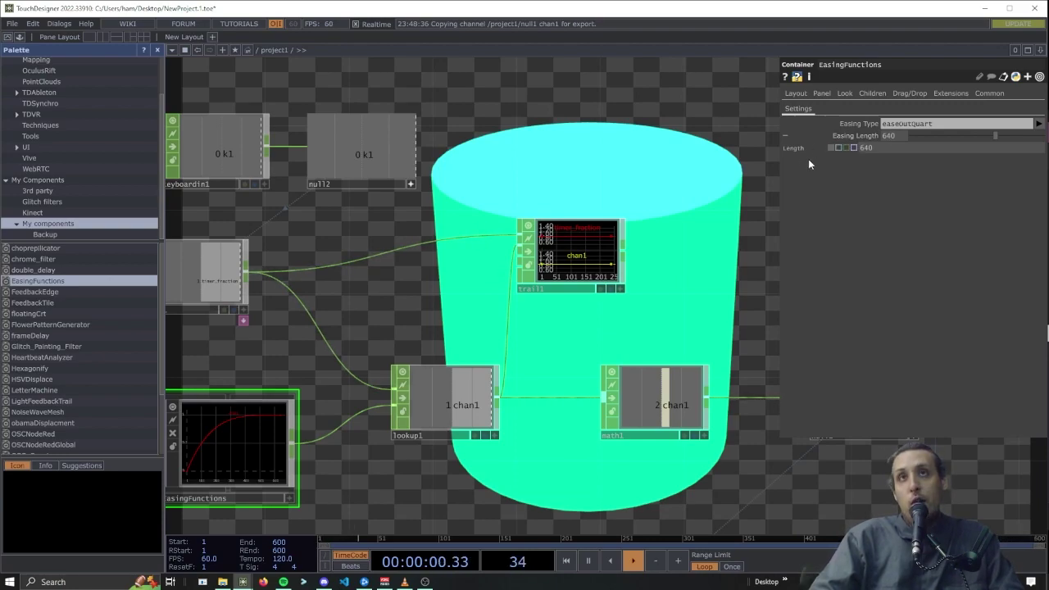
{"action": "left_click_drag", "start_coordinate": [694, 228], "coordinate": [799, 227]}
{"action": "left_click_drag", "start_coordinate": [681, 130], "coordinate": [821, 243]}
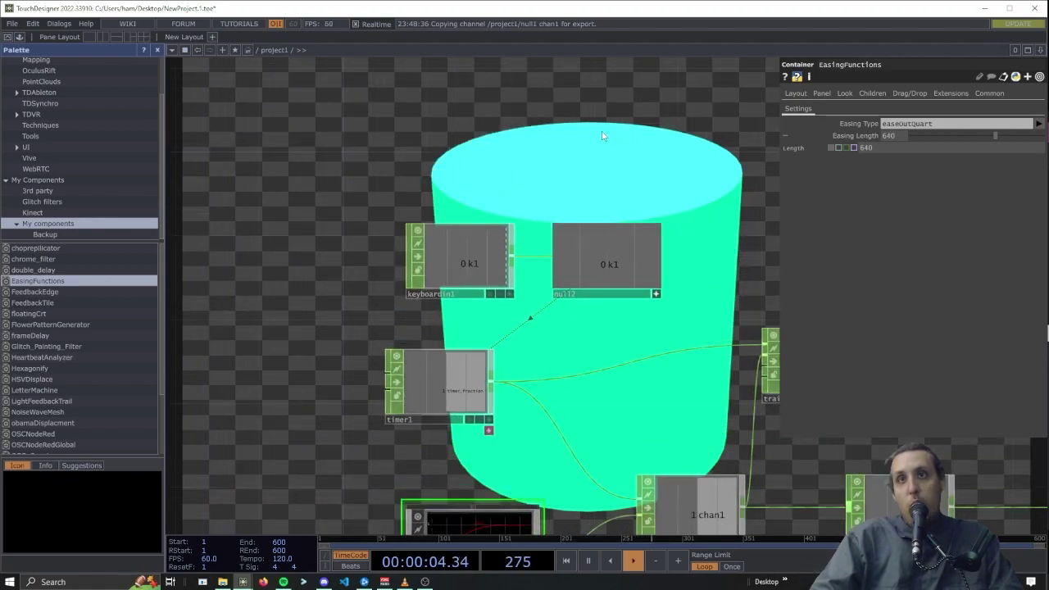
{"action": "left_click_drag", "start_coordinate": [296, 209], "coordinate": [626, 392]}
{"action": "left_click_drag", "start_coordinate": [427, 405], "coordinate": [448, 258]}
{"action": "left_click_drag", "start_coordinate": [344, 367], "coordinate": [351, 367]}
{"action": "key", "text": "Tab"}
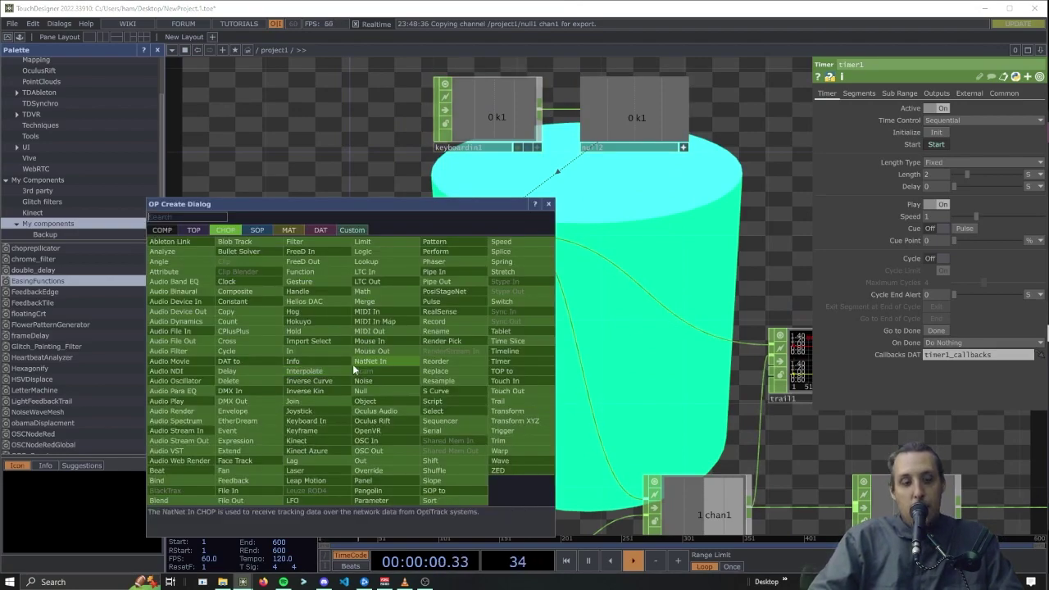
{"action": "type", "text": "lfo"}
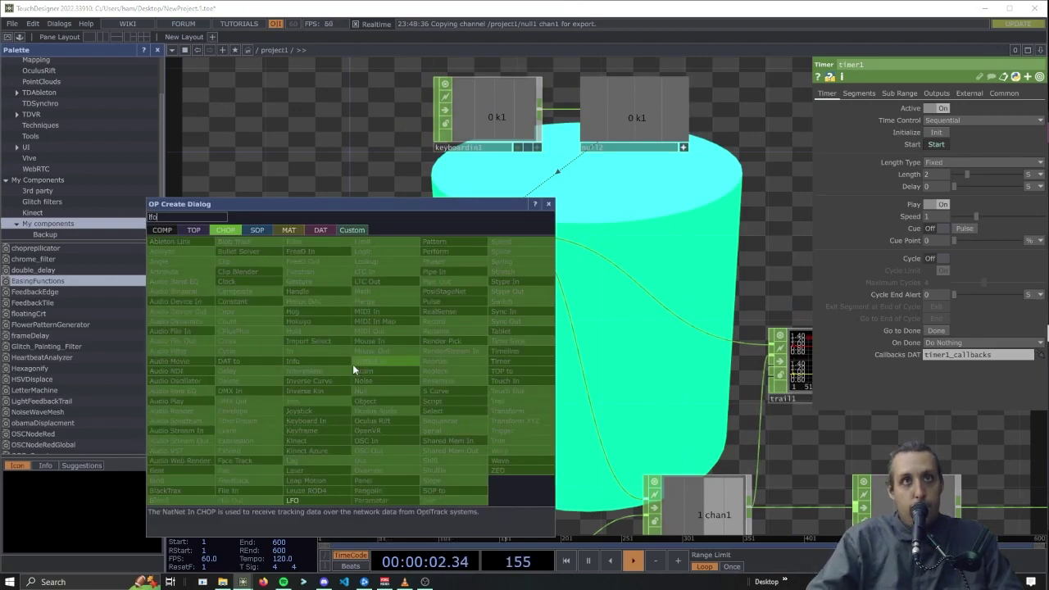
{"action": "left_click", "coordinate": [300, 501]}
{"action": "left_click", "coordinate": [376, 424]}
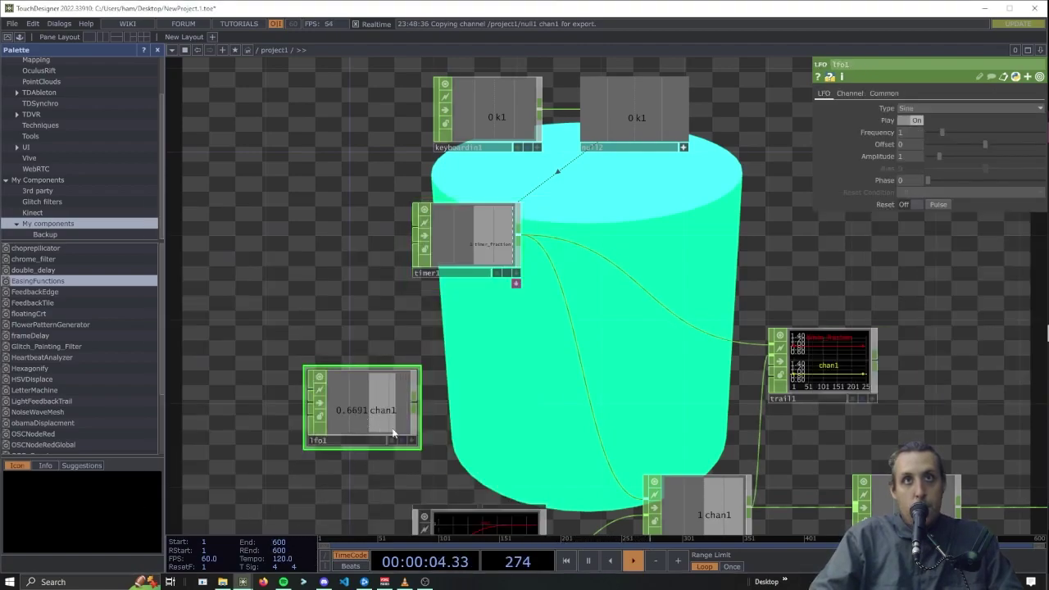
Set lfo1's type to Gaussian and wire it into lookup1's first input in place of timer1
{"action": "left_click", "coordinate": [928, 110]}
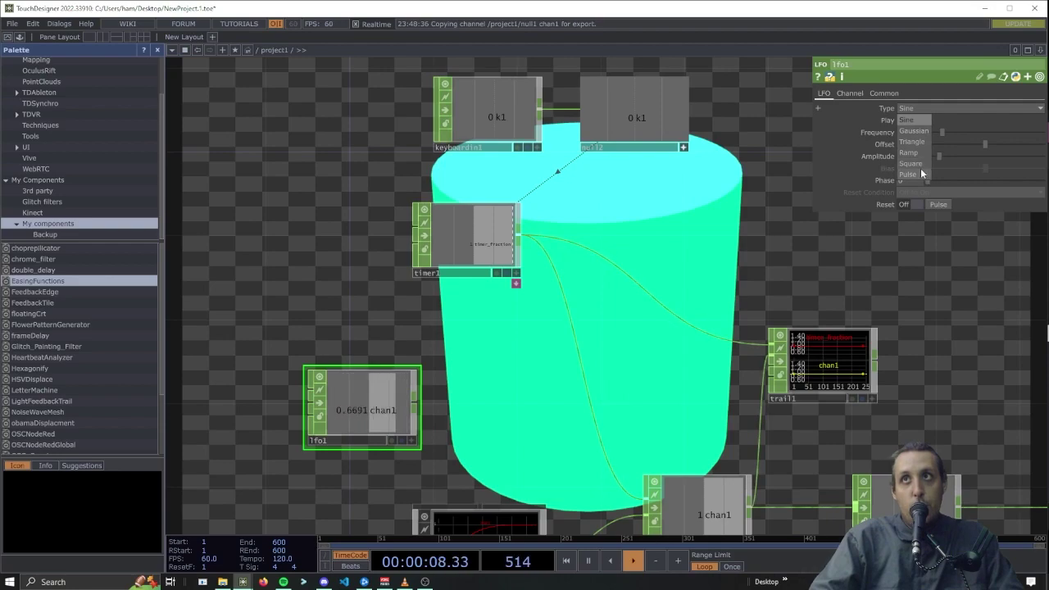
{"action": "left_click", "coordinate": [911, 131]}
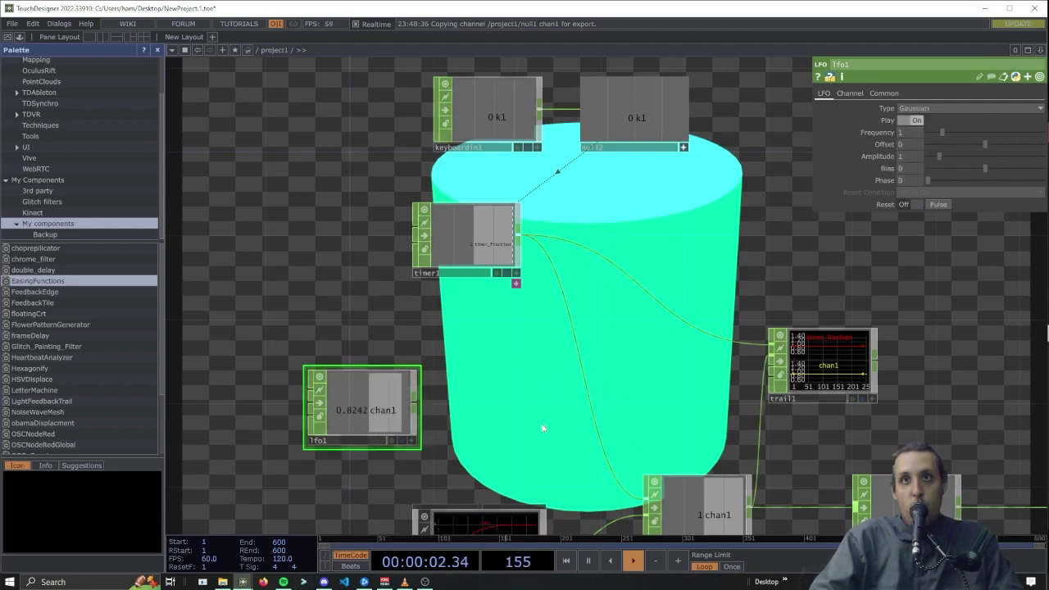
{"action": "left_click_drag", "start_coordinate": [436, 429], "coordinate": [386, 285]}
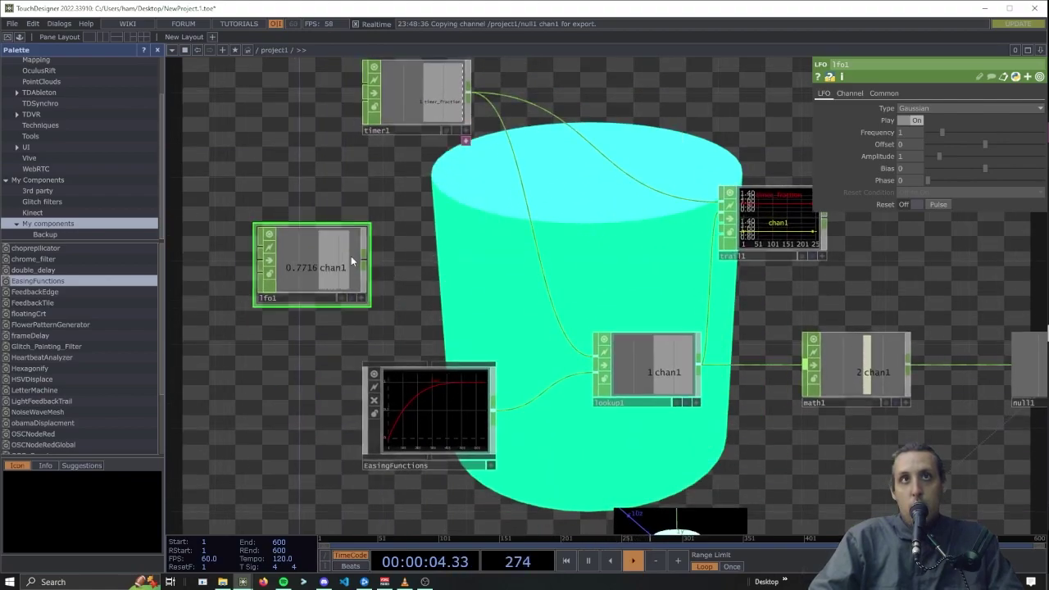
{"action": "left_click", "coordinate": [364, 263]}
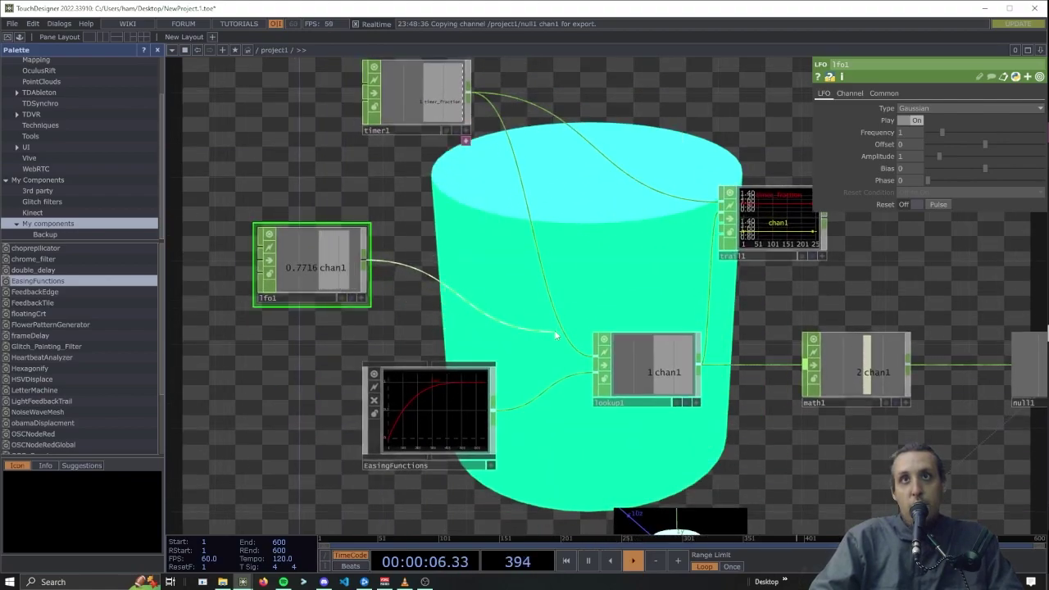
{"action": "left_click", "coordinate": [596, 354]}
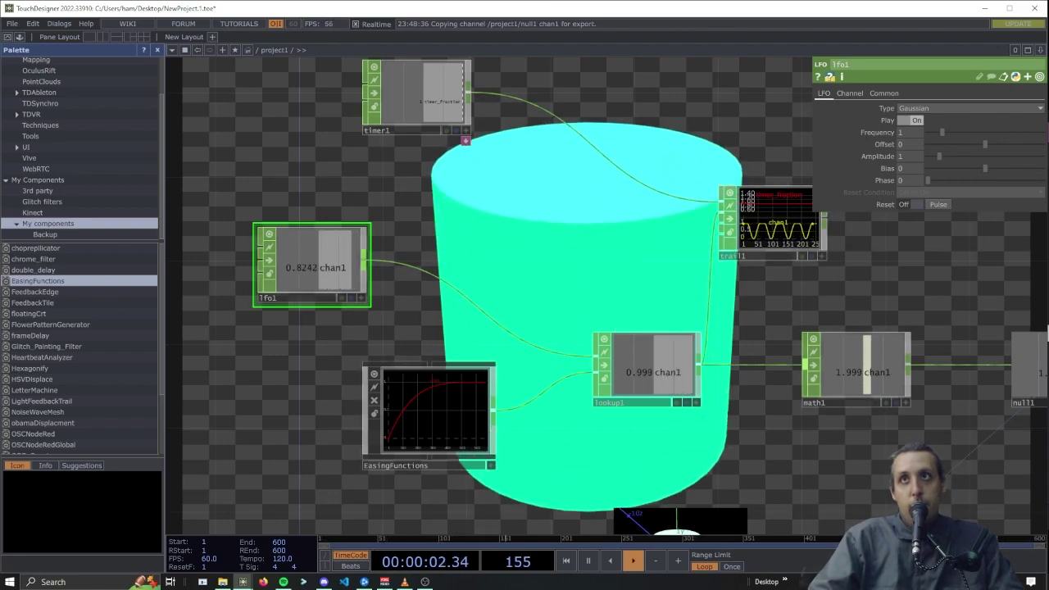
Switch the EasingFunctions component's Easing Type to easeOutBounce
{"action": "left_click", "coordinate": [426, 410]}
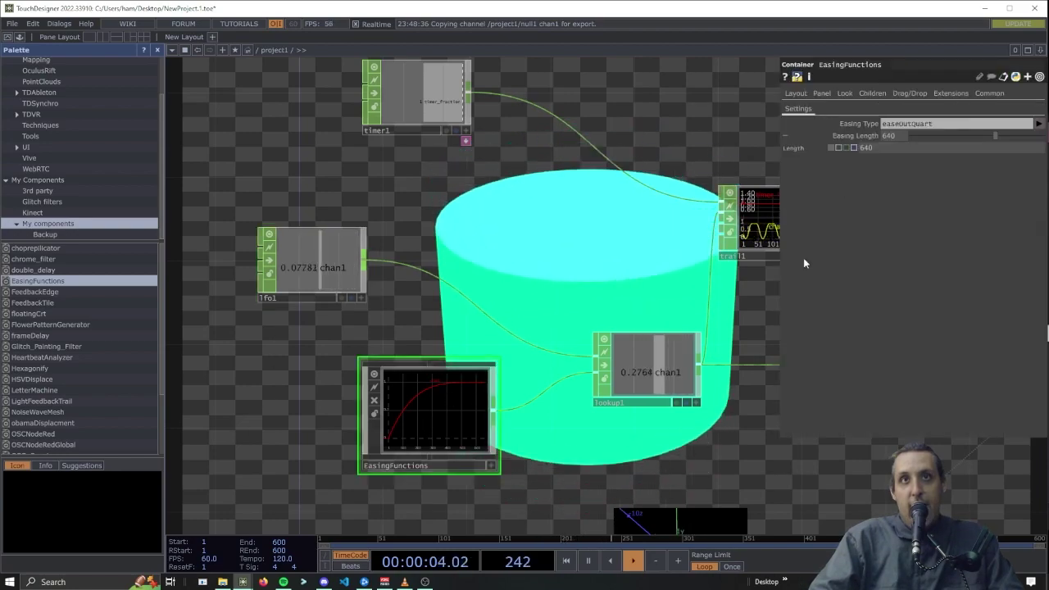
{"action": "left_click", "coordinate": [1039, 122]}
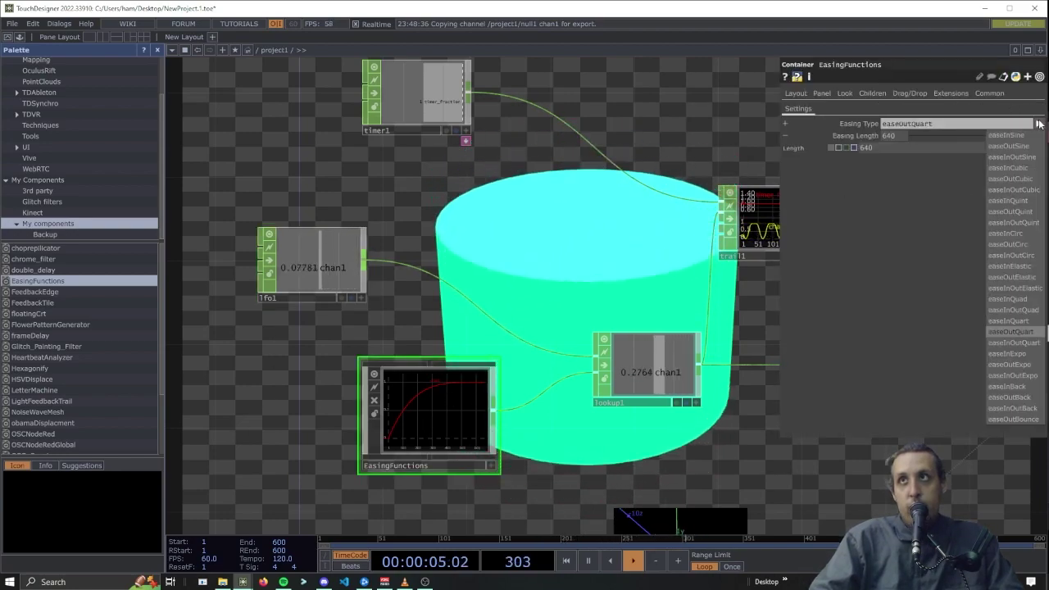
{"action": "left_click", "coordinate": [1009, 419]}
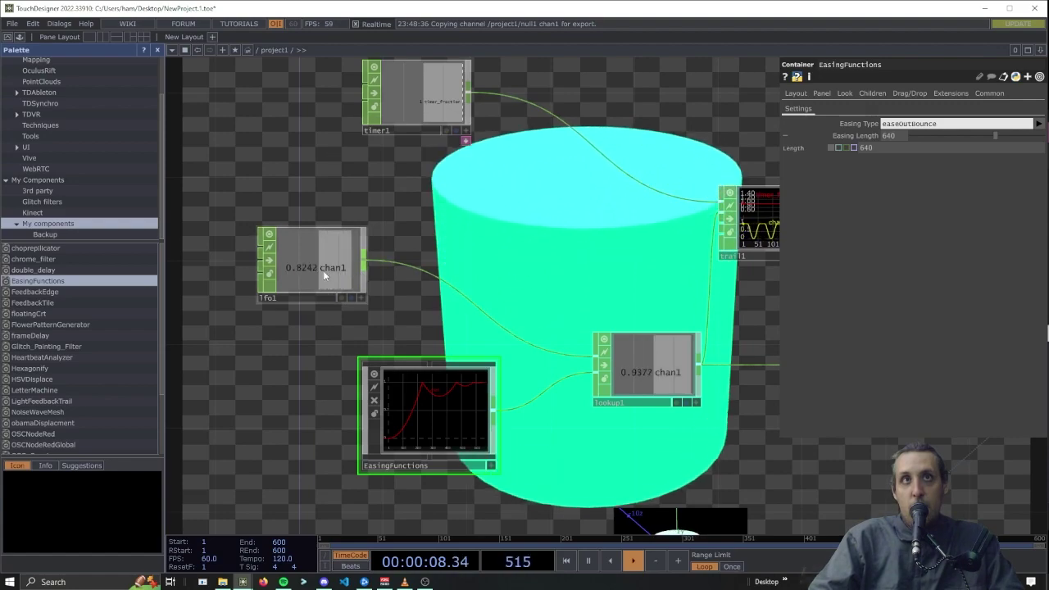
Set the frequency of lfo1 to 0.2
{"action": "left_click", "coordinate": [324, 270]}
{"action": "left_click", "coordinate": [906, 120]}
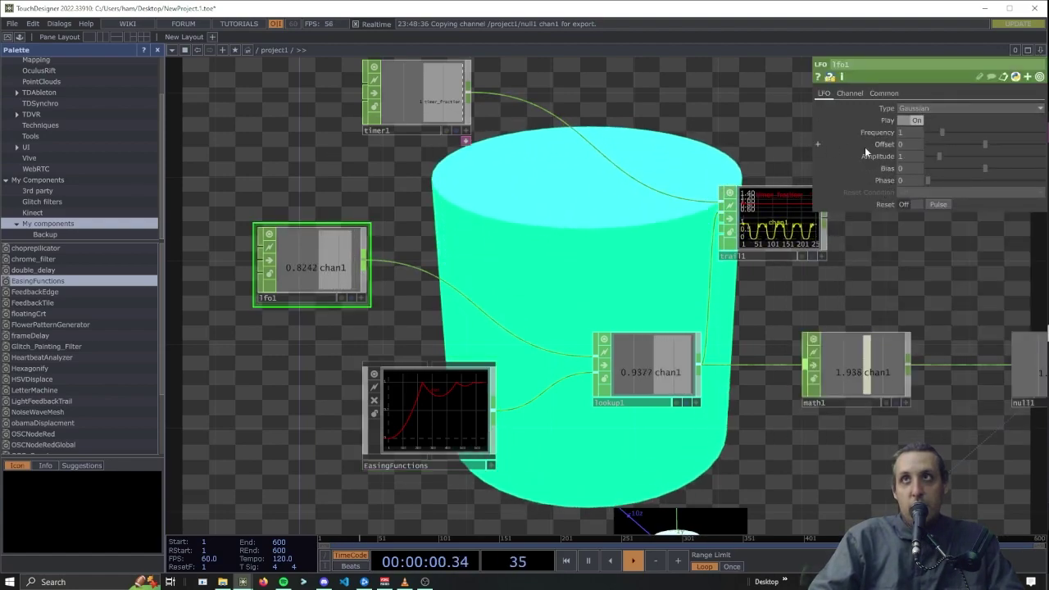
{"action": "left_click", "coordinate": [911, 121]}
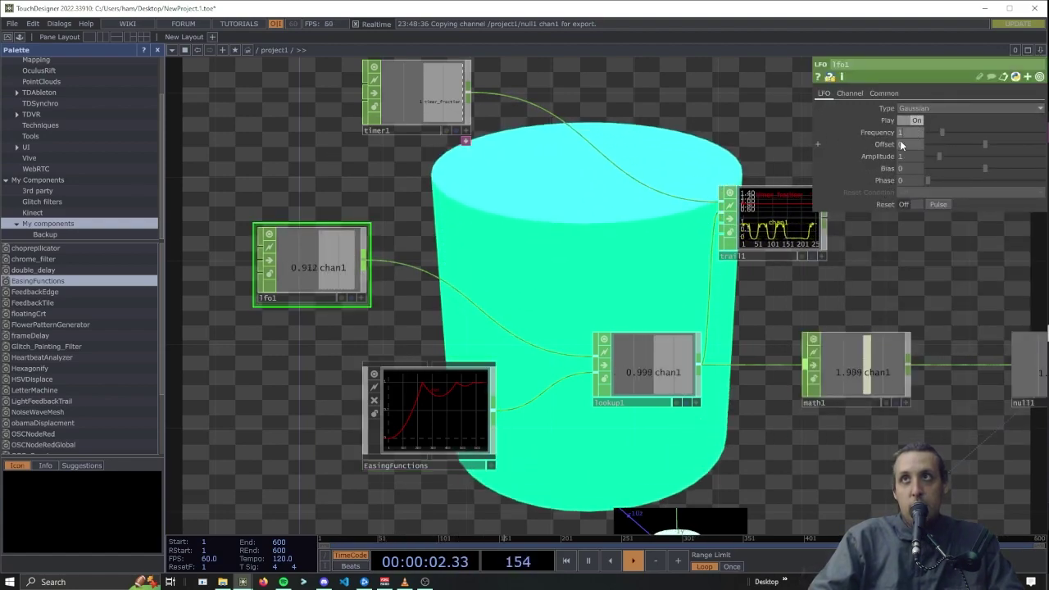
{"action": "type", "text": "0.2"}
{"action": "key", "text": "Return"}
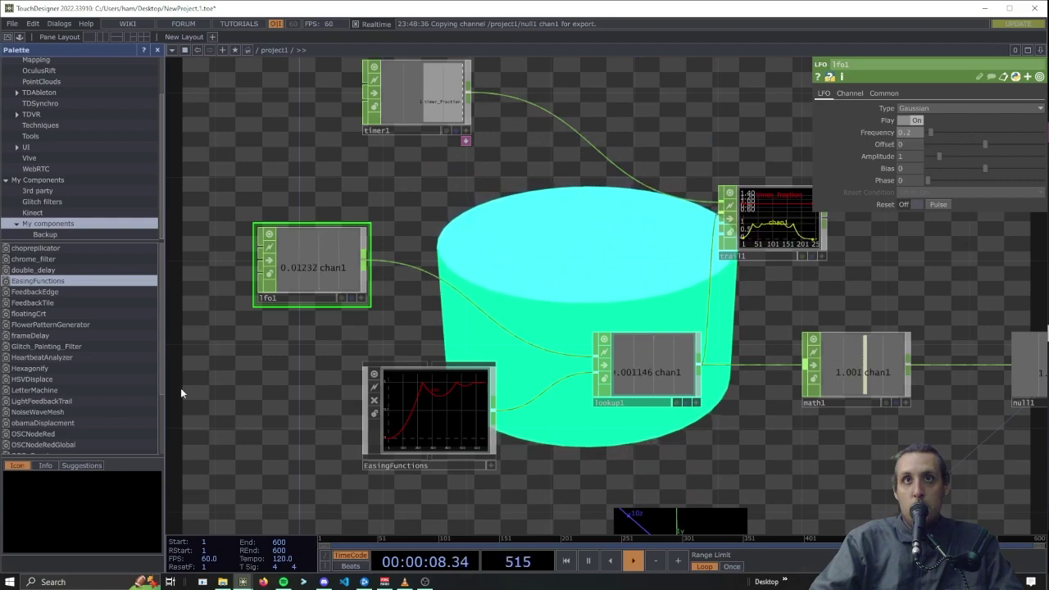
Set the EasingFunctions component's Easing Type to easeInOutQuint and view the complete network with the animated tube
{"action": "left_click", "coordinate": [448, 442]}
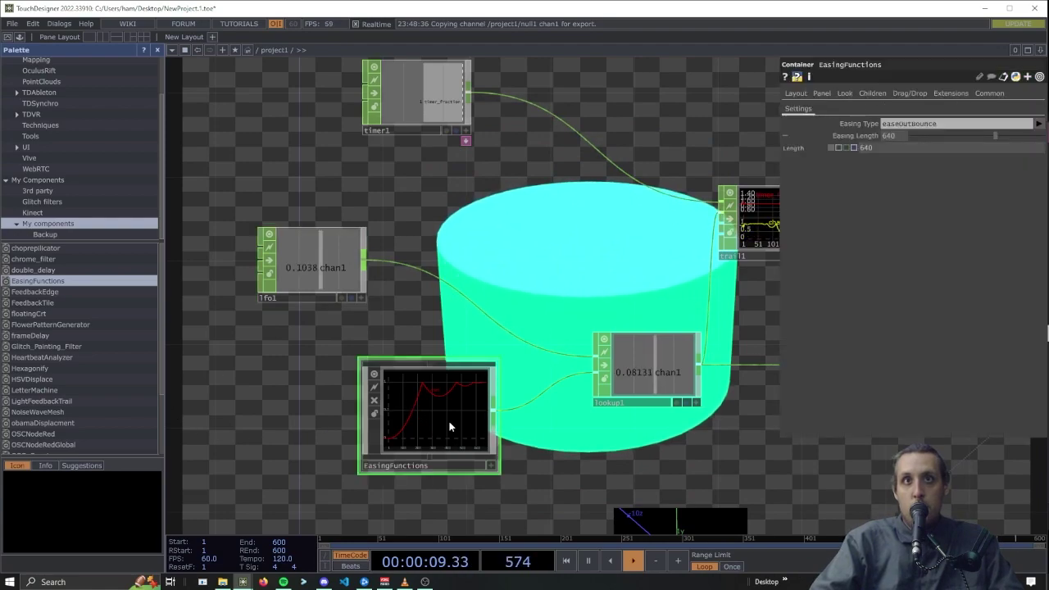
{"action": "left_click", "coordinate": [1039, 123]}
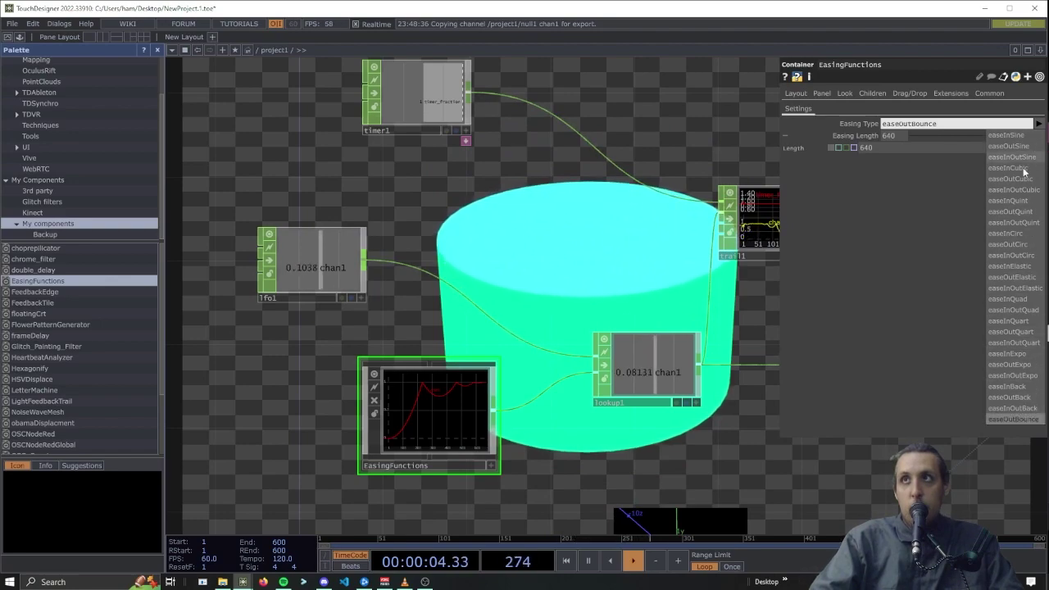
{"action": "left_click", "coordinate": [1014, 222]}
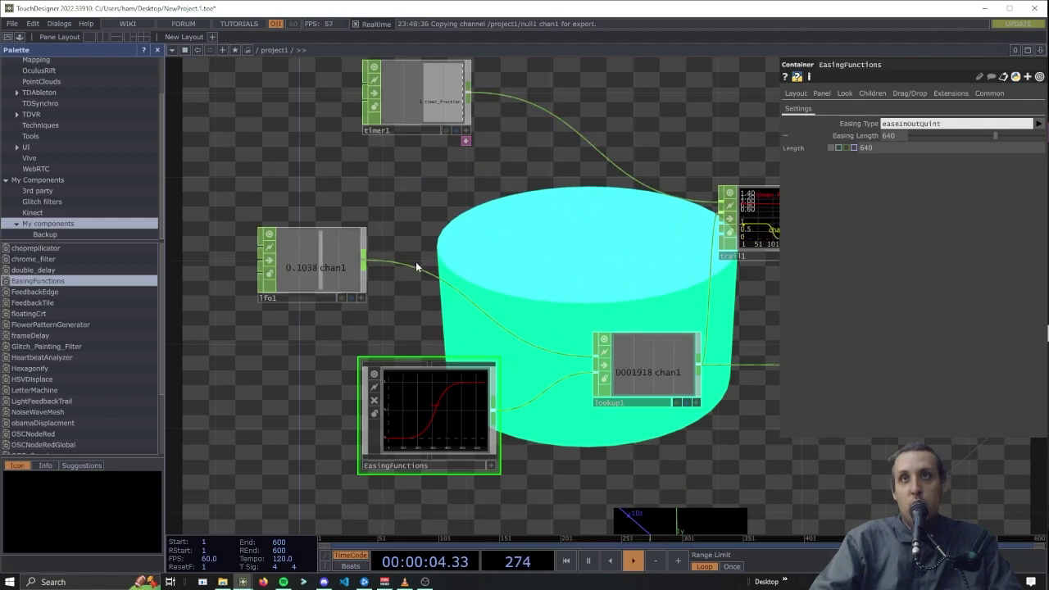
{"action": "left_click_drag", "start_coordinate": [346, 254], "coordinate": [433, 239]}
{"action": "left_click_drag", "start_coordinate": [608, 276], "coordinate": [552, 269]}
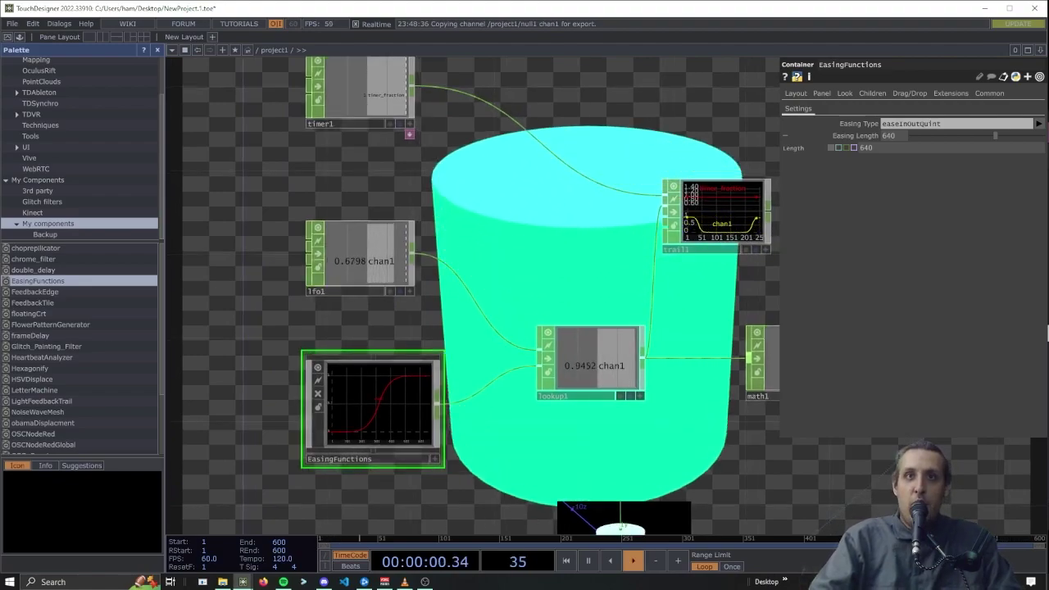
{"action": "scroll", "coordinate": [670, 344], "scroll_direction": "down", "scroll_amount": 5}
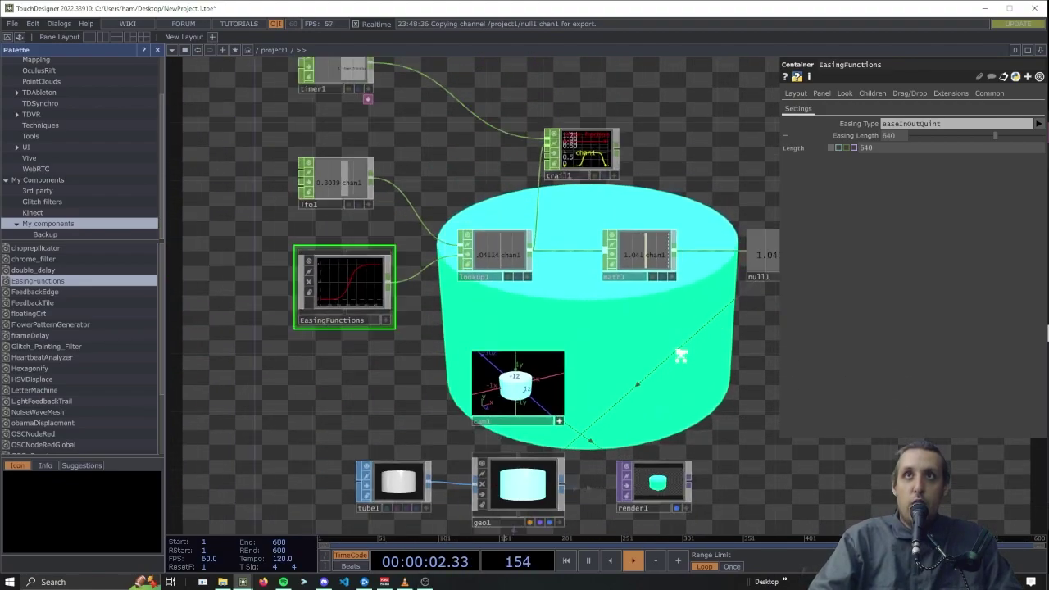
{"action": "left_click_drag", "start_coordinate": [747, 411], "coordinate": [700, 432]}
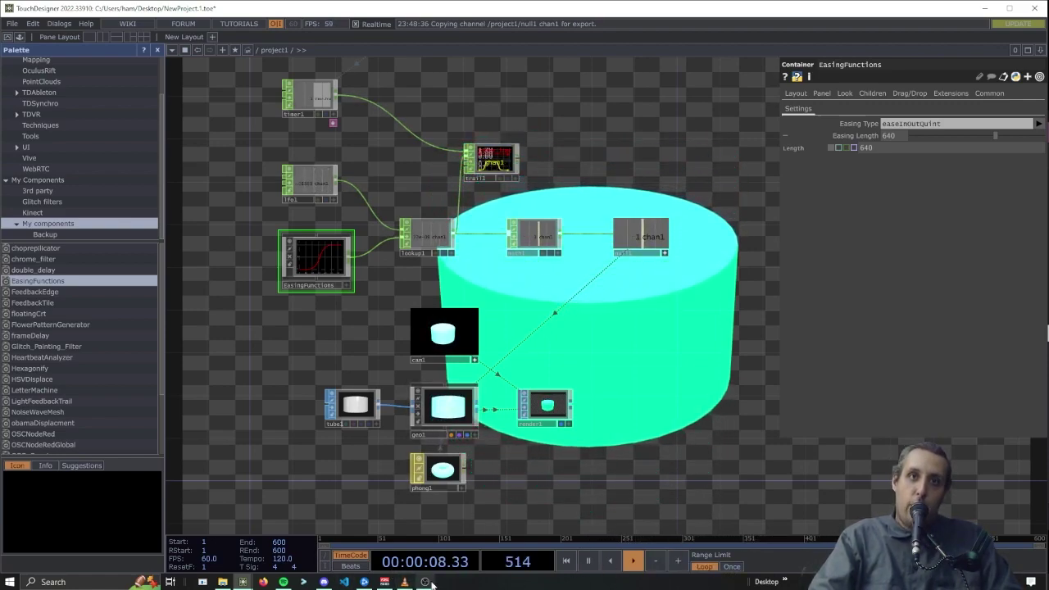
{"action": "mouse_move", "coordinate": [435, 584]}
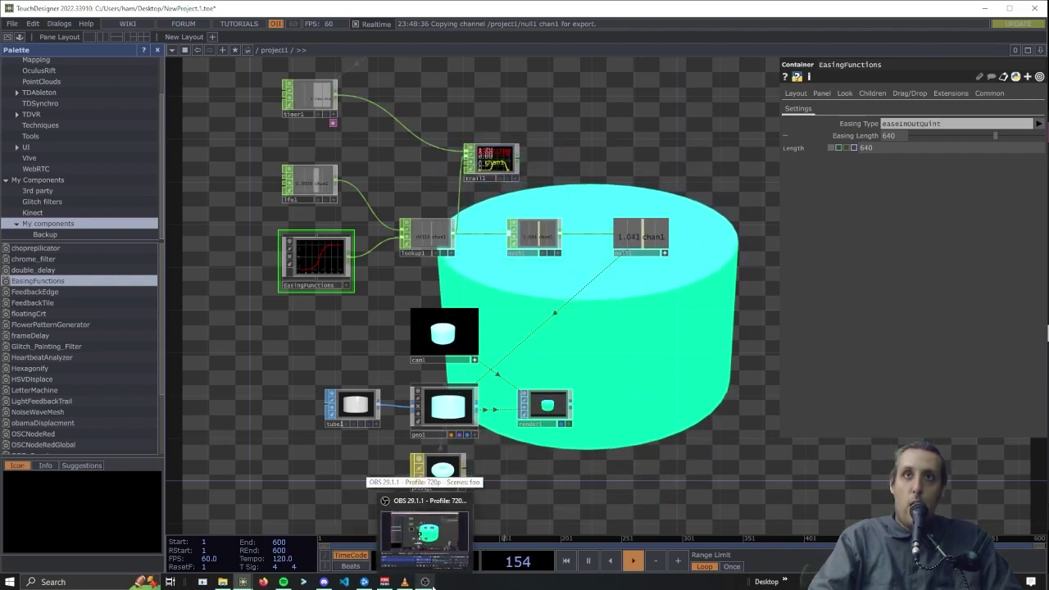
{"action": "left_click", "coordinate": [425, 537]}
{"action": "left_click", "coordinate": [901, 377]}
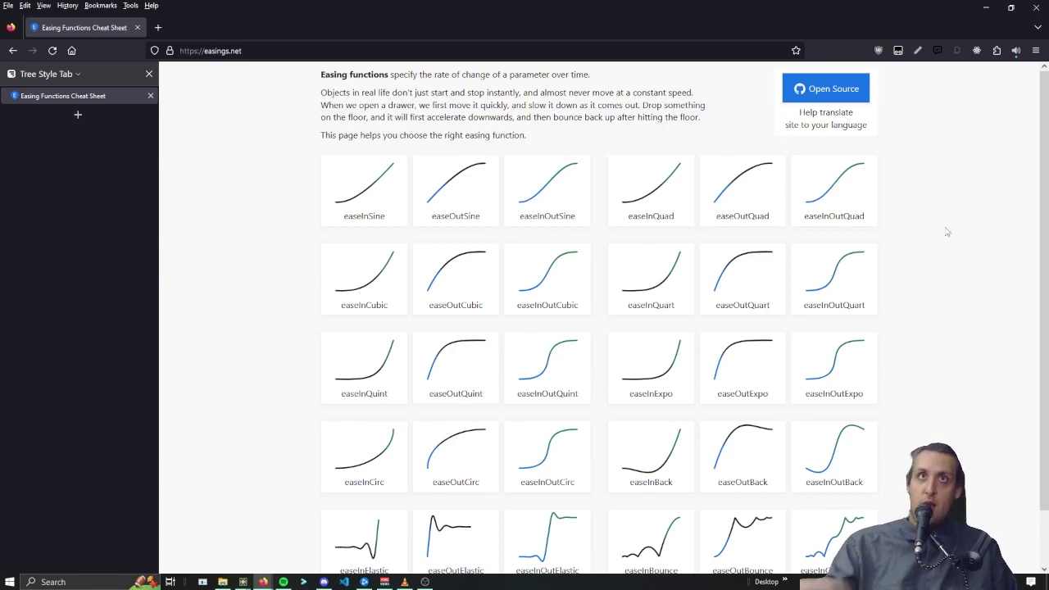
Open easeInBounce in the browser's Easing Functions Cheat Sheet on easings.net and examine its CSS notes and TypeScript math function
{"action": "scroll", "coordinate": [902, 514], "scroll_direction": "down", "scroll_amount": 2}
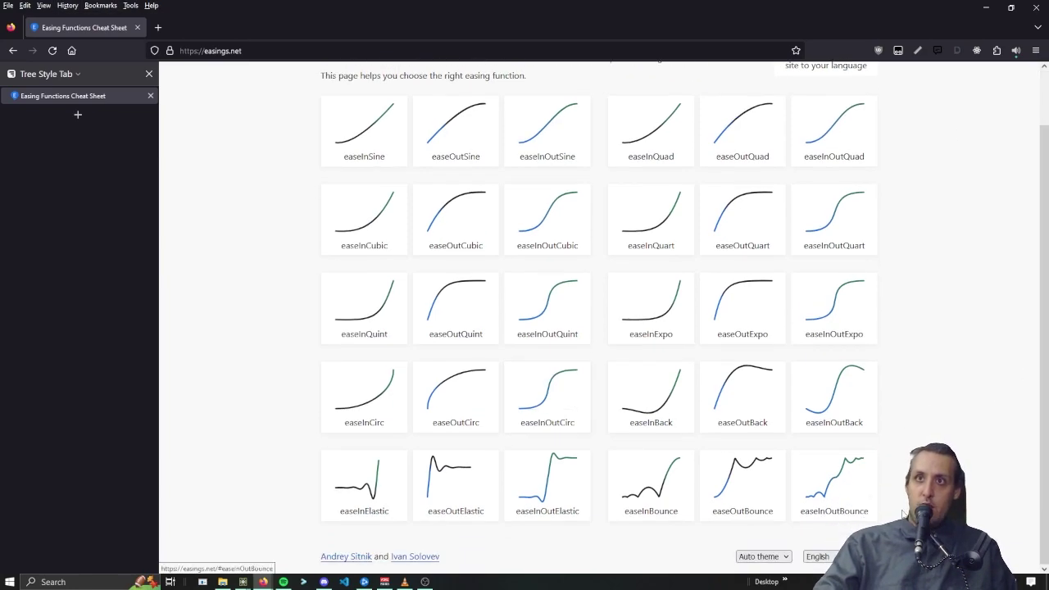
{"action": "left_click", "coordinate": [673, 496]}
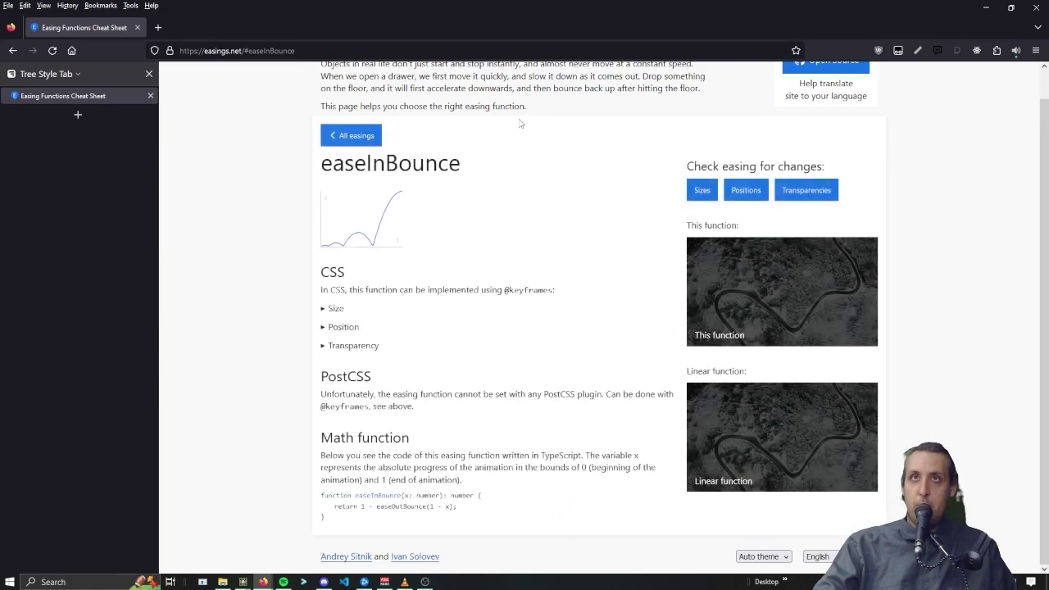
{"action": "left_click_drag", "start_coordinate": [351, 90], "coordinate": [490, 94]}
{"action": "left_click_drag", "start_coordinate": [569, 95], "coordinate": [709, 95]}
{"action": "left_click_drag", "start_coordinate": [555, 122], "coordinate": [550, 122]}
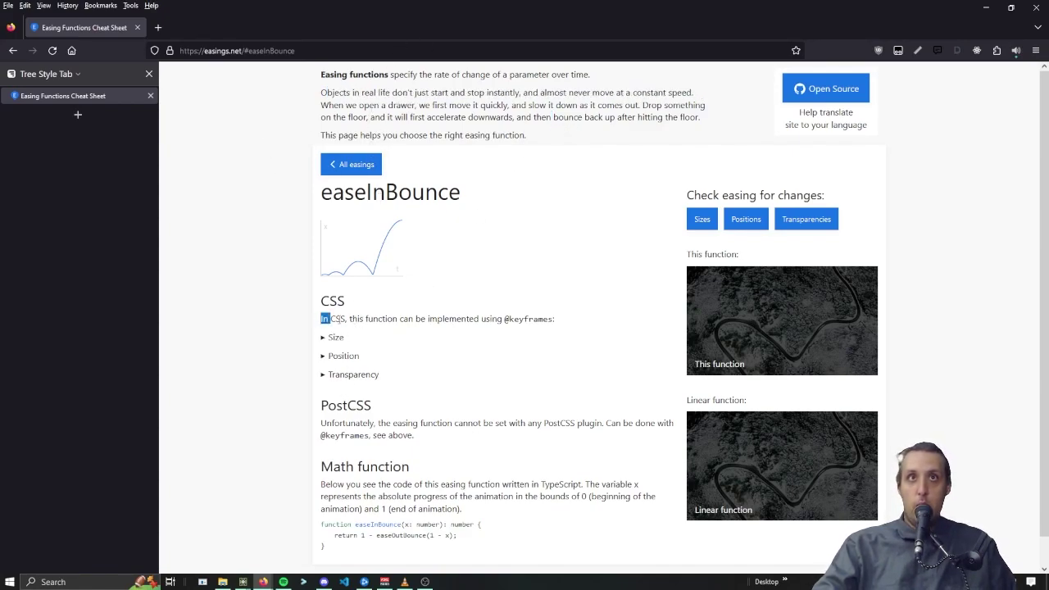
{"action": "left_click_drag", "start_coordinate": [321, 318], "coordinate": [554, 318]}
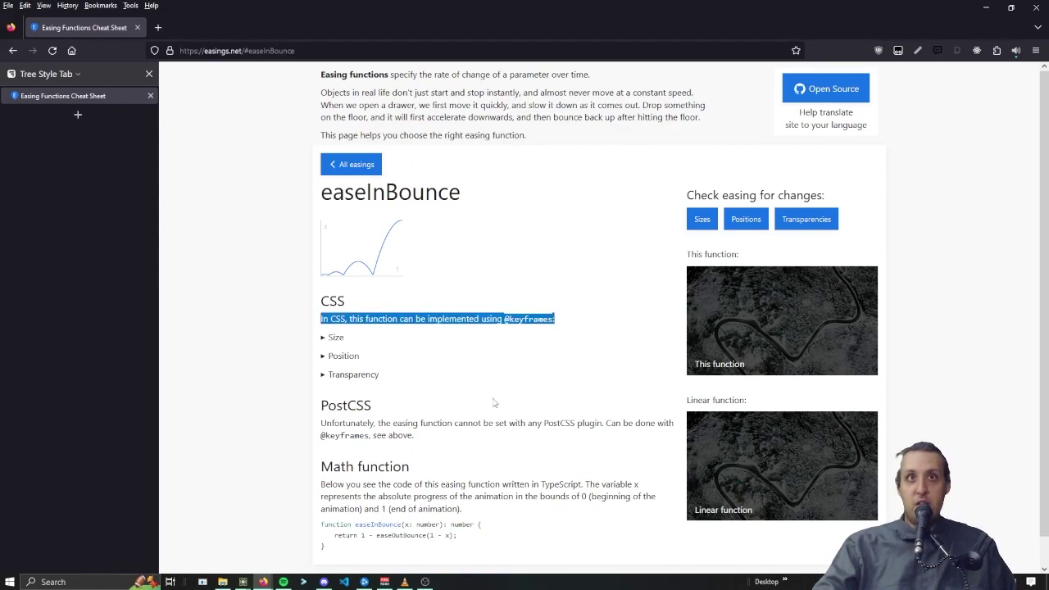
{"action": "left_click_drag", "start_coordinate": [382, 484], "coordinate": [455, 484]}
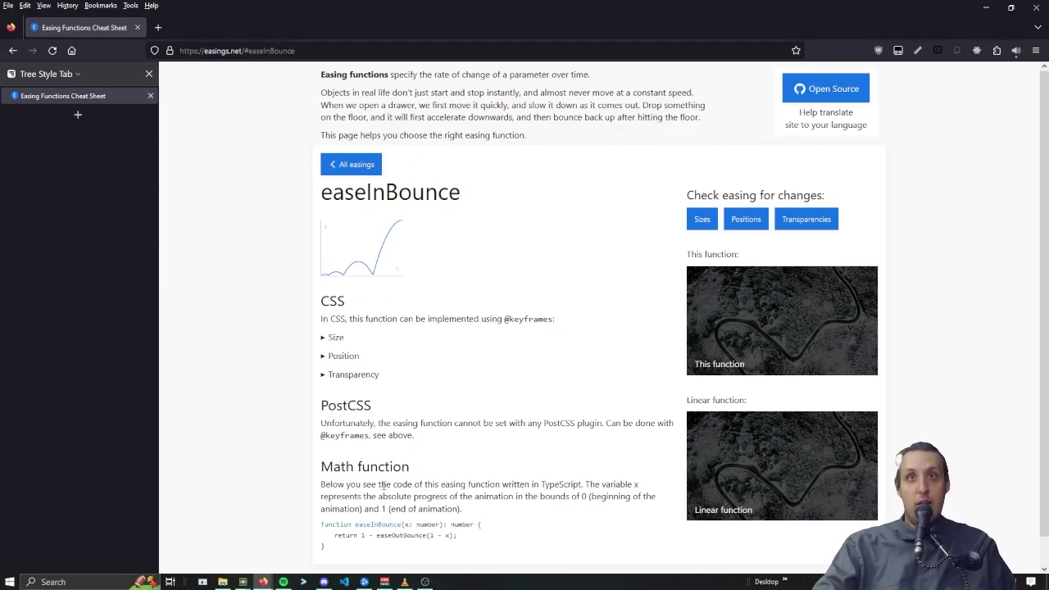
{"action": "left_click", "coordinate": [559, 484]}
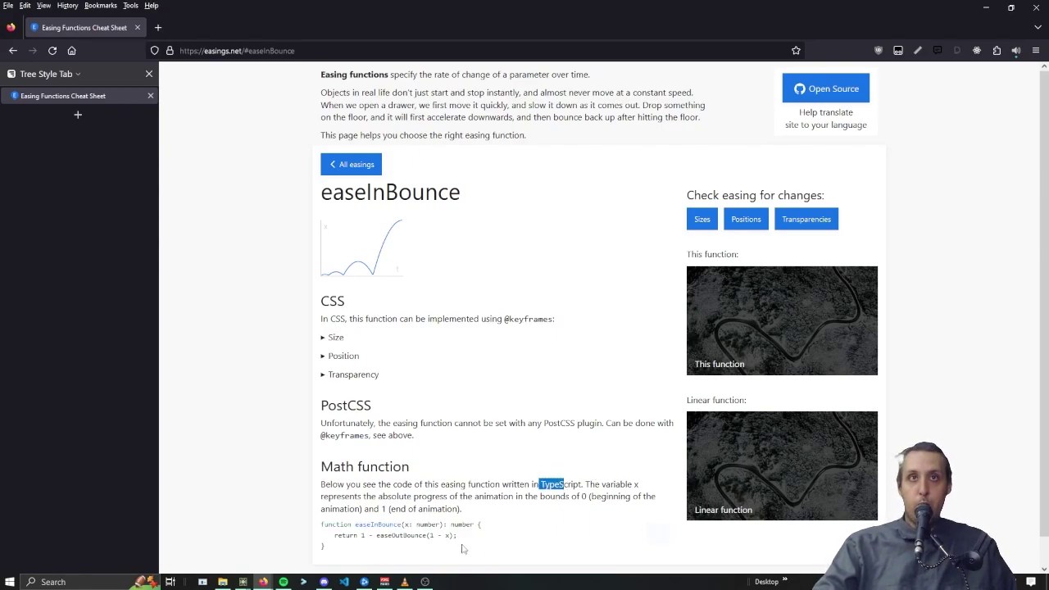
{"action": "left_click_drag", "start_coordinate": [322, 459], "coordinate": [410, 467]}
{"action": "left_click", "coordinate": [415, 533]}
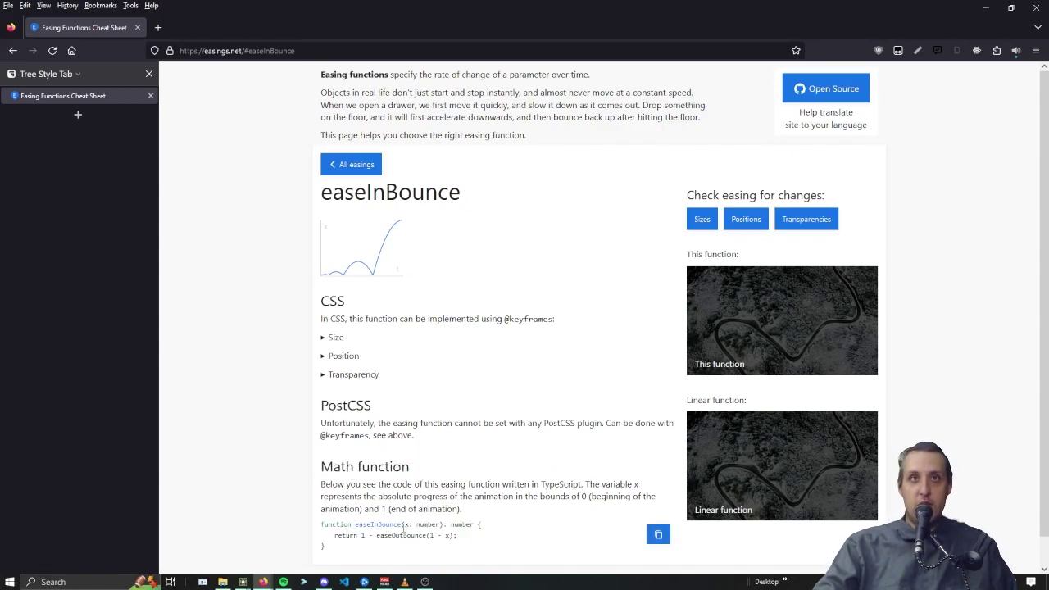
Return to the overview of all easings, open easeInOutBounce and examine its TypeScript math function
{"action": "left_click", "coordinate": [466, 529]}
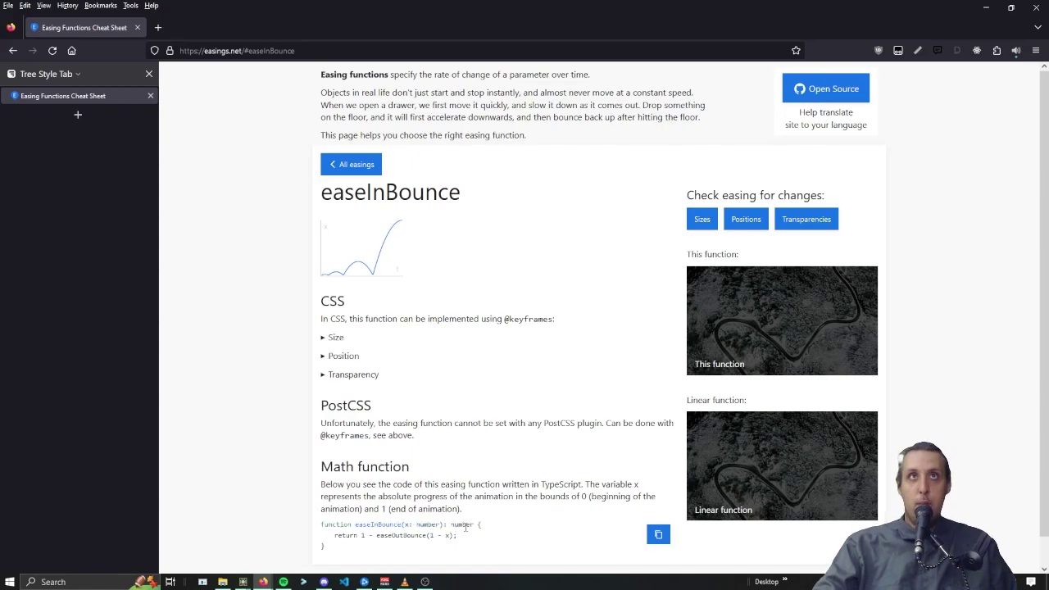
{"action": "left_click", "coordinate": [351, 163]}
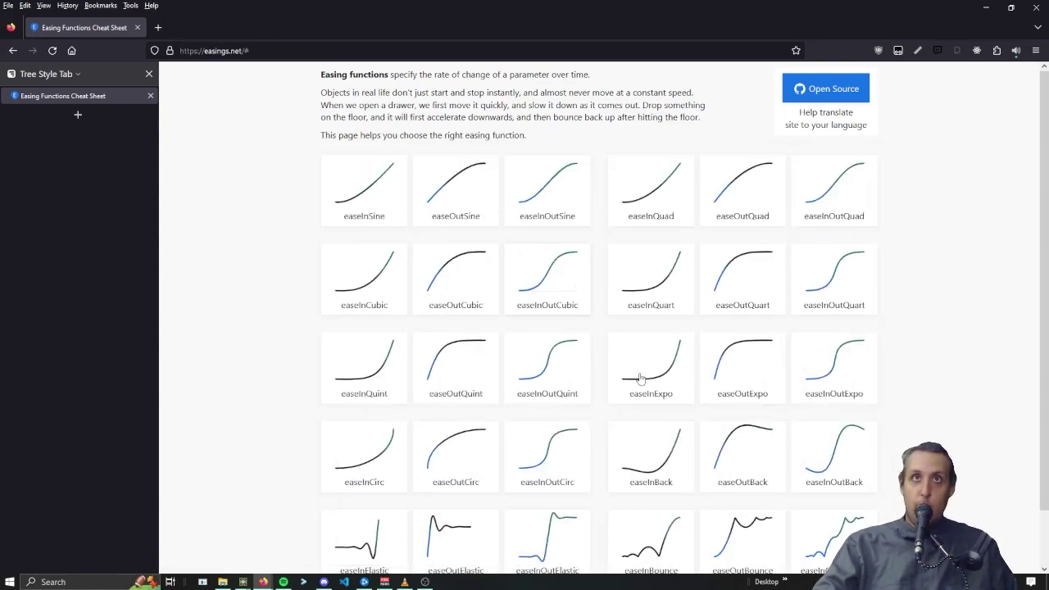
{"action": "scroll", "coordinate": [846, 480], "scroll_direction": "down", "scroll_amount": 1}
{"action": "left_click", "coordinate": [846, 480]}
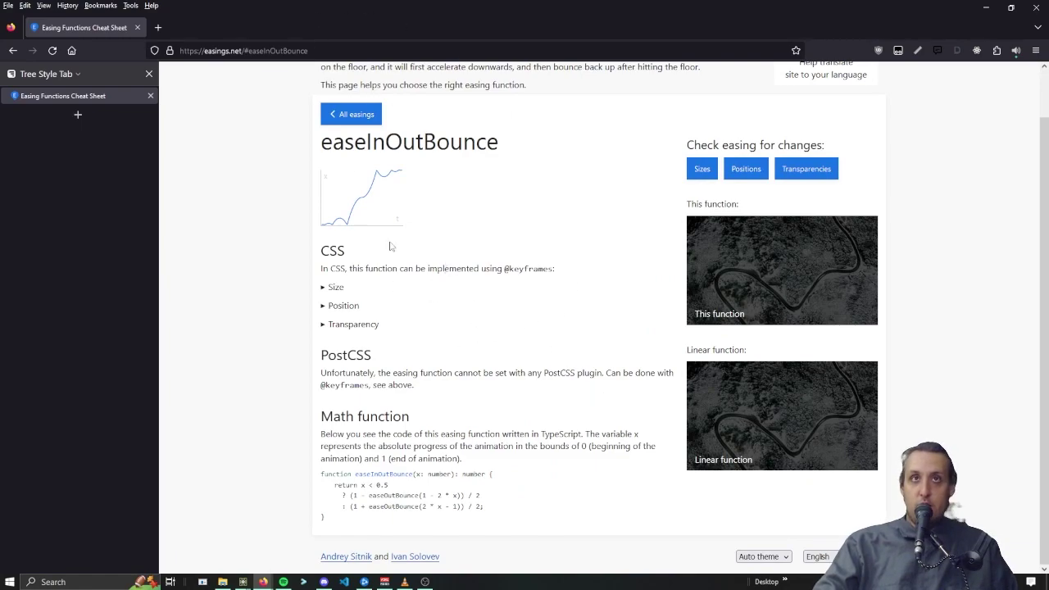
{"action": "left_click_drag", "start_coordinate": [320, 473], "coordinate": [377, 473]}
{"action": "left_click", "coordinate": [377, 473]}
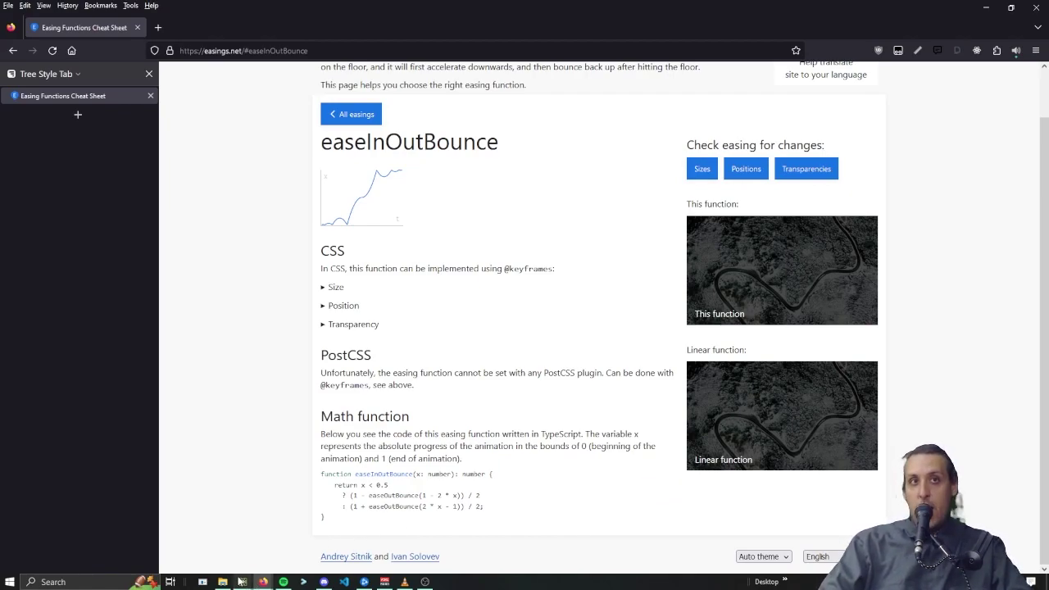
Switch to the TouchDesigner project and enter the EasingFunctions component's internal network
{"action": "mouse_move", "coordinate": [242, 581]}
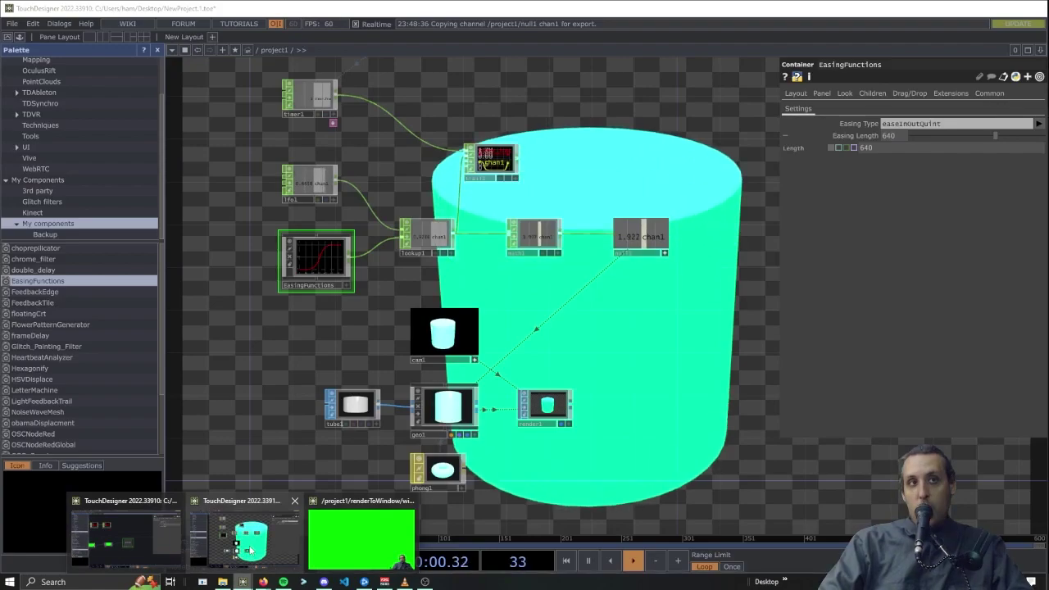
{"action": "left_click", "coordinate": [249, 550]}
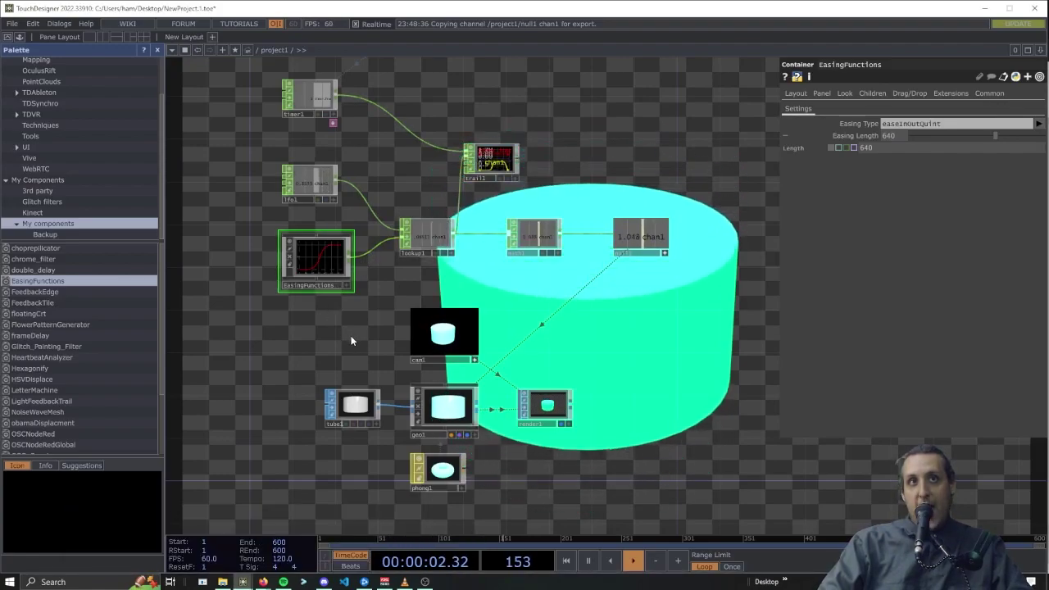
{"action": "left_click_drag", "start_coordinate": [318, 296], "coordinate": [379, 350]}
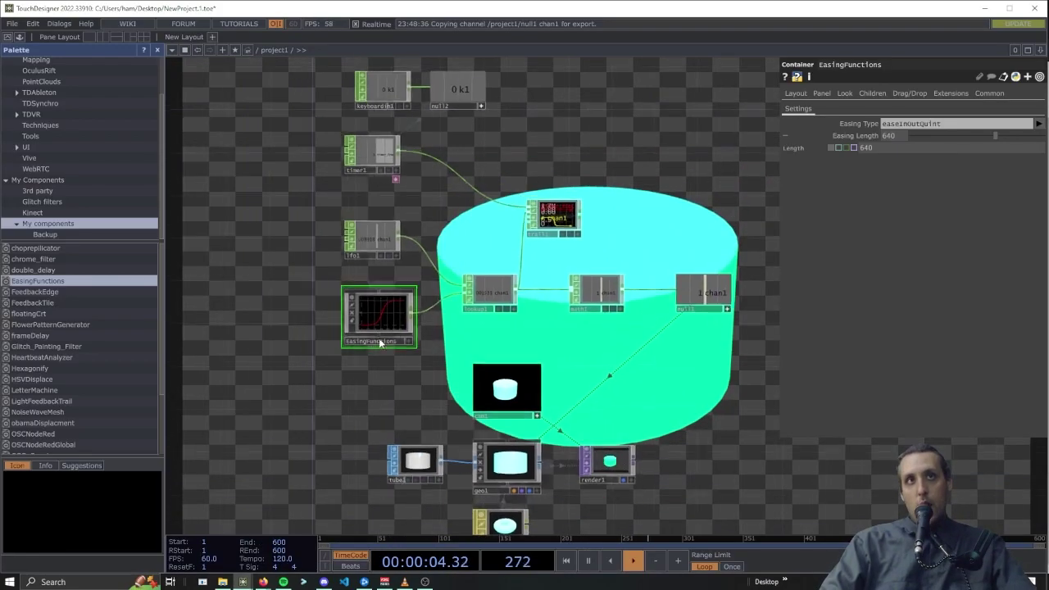
{"action": "scroll", "coordinate": [393, 317], "scroll_direction": "up", "scroll_amount": 15}
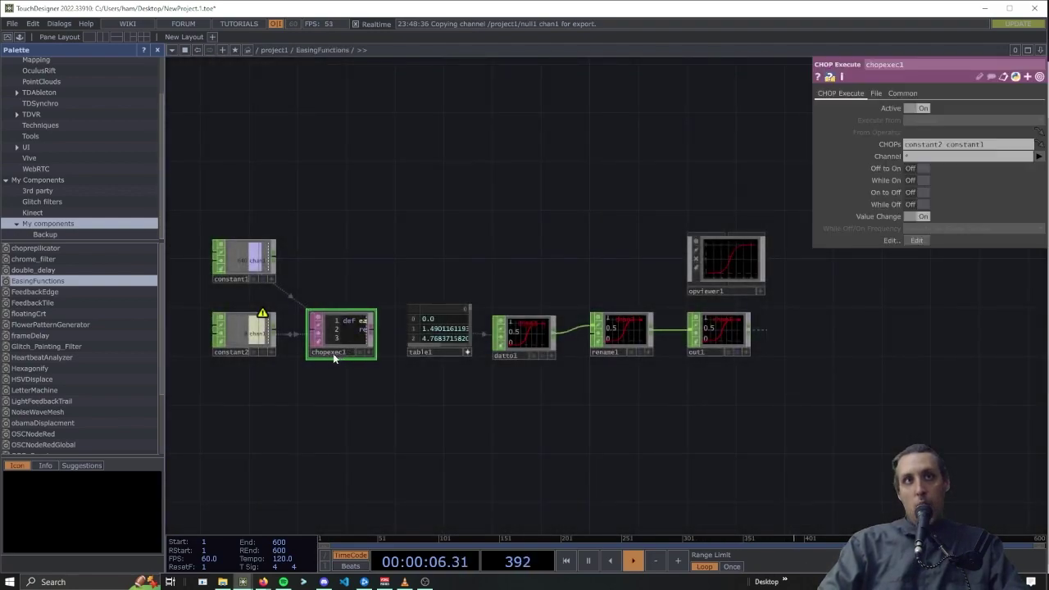
Examine the network around chopexec1, open its Python script in Visual Studio Code and inspect the easeInSine definition
{"action": "left_click_drag", "start_coordinate": [304, 414], "coordinate": [372, 477]}
{"action": "right_click_drag", "start_coordinate": [241, 260], "coordinate": [1014, 500]}
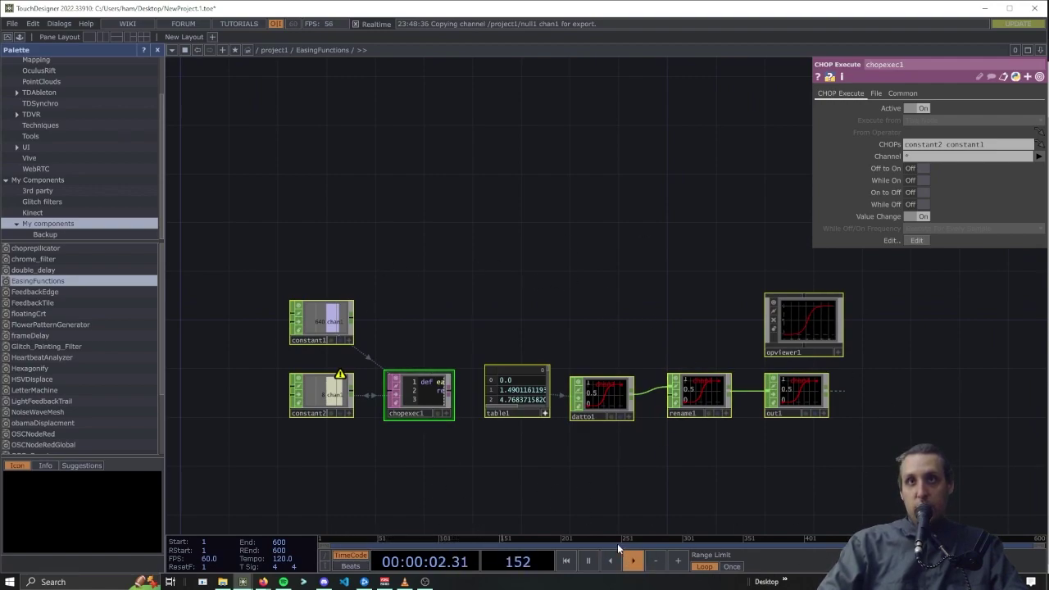
{"action": "left_click_drag", "start_coordinate": [442, 464], "coordinate": [526, 525]}
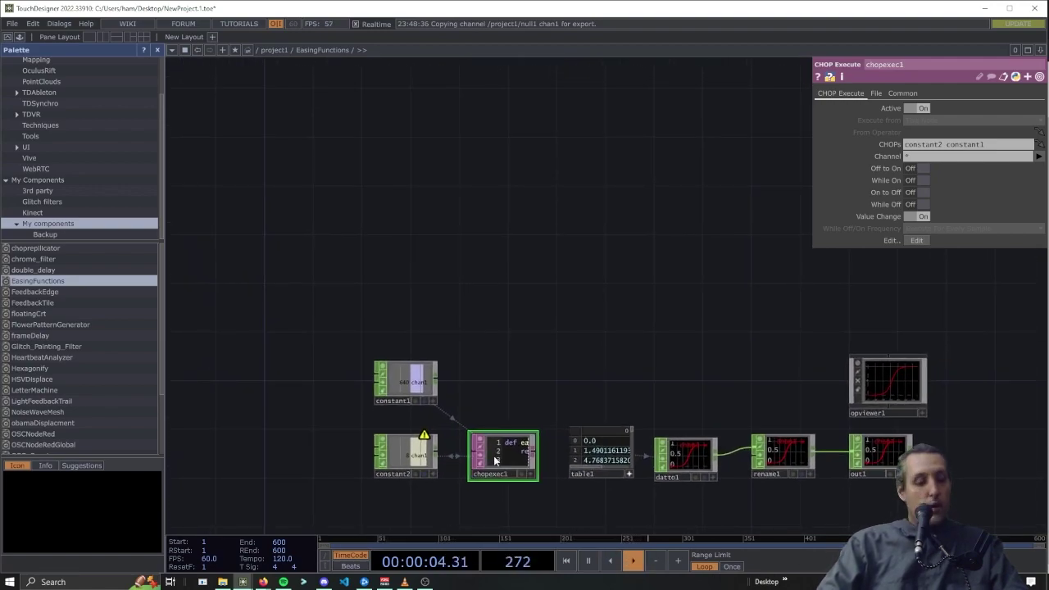
{"action": "scroll", "coordinate": [499, 455], "scroll_direction": "up", "scroll_amount": 5}
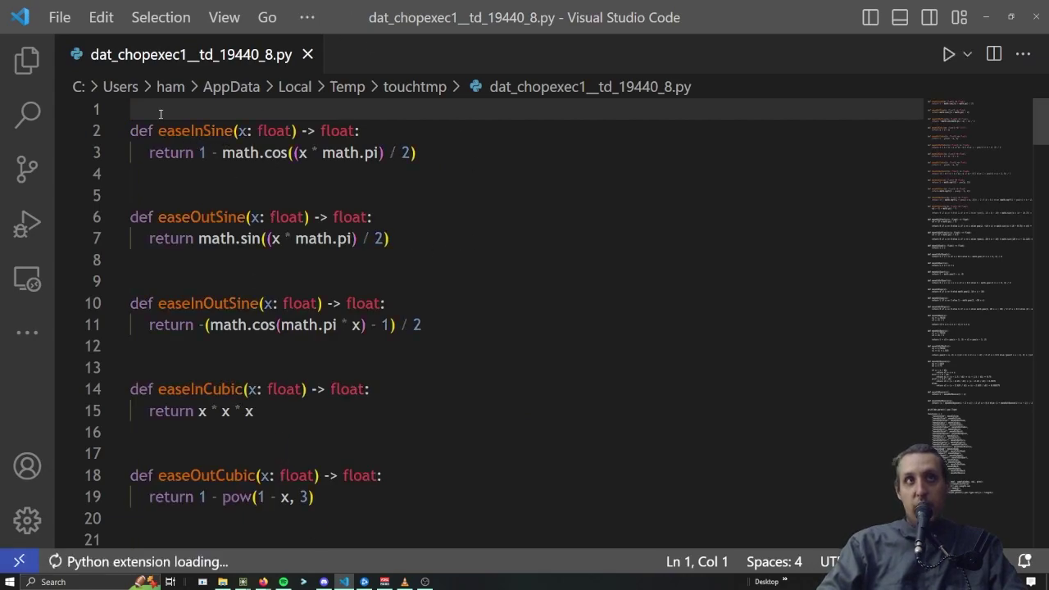
{"action": "left_click_drag", "start_coordinate": [159, 131], "coordinate": [331, 130]}
Switch to easings.net in the browser, open easeInSine and copy its TypeScript math function
{"action": "mouse_move", "coordinate": [272, 582]}
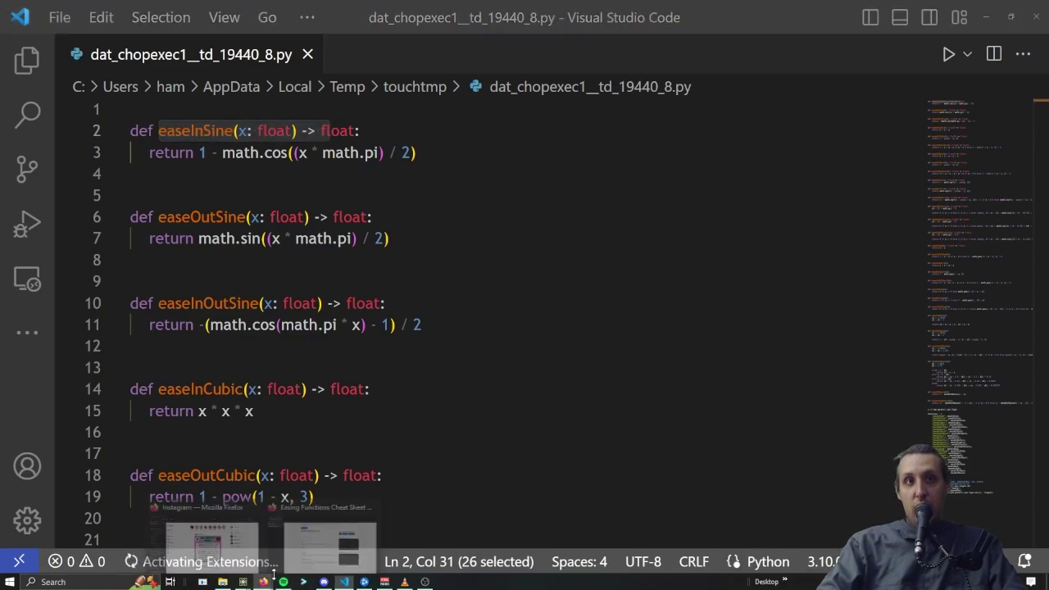
{"action": "left_click", "coordinate": [331, 536]}
{"action": "left_click", "coordinate": [334, 121]}
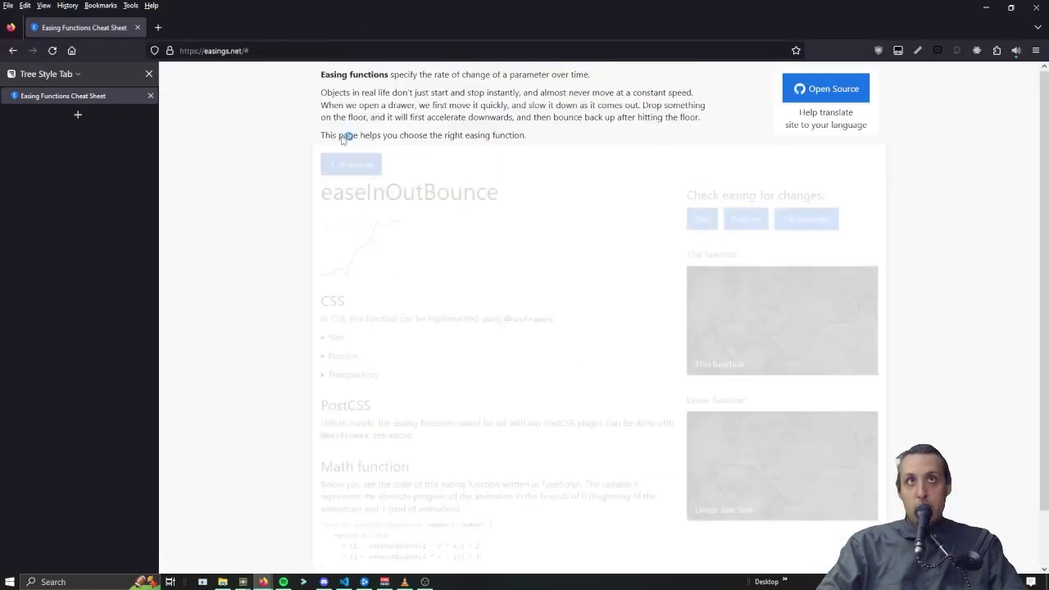
{"action": "left_click", "coordinate": [383, 194]}
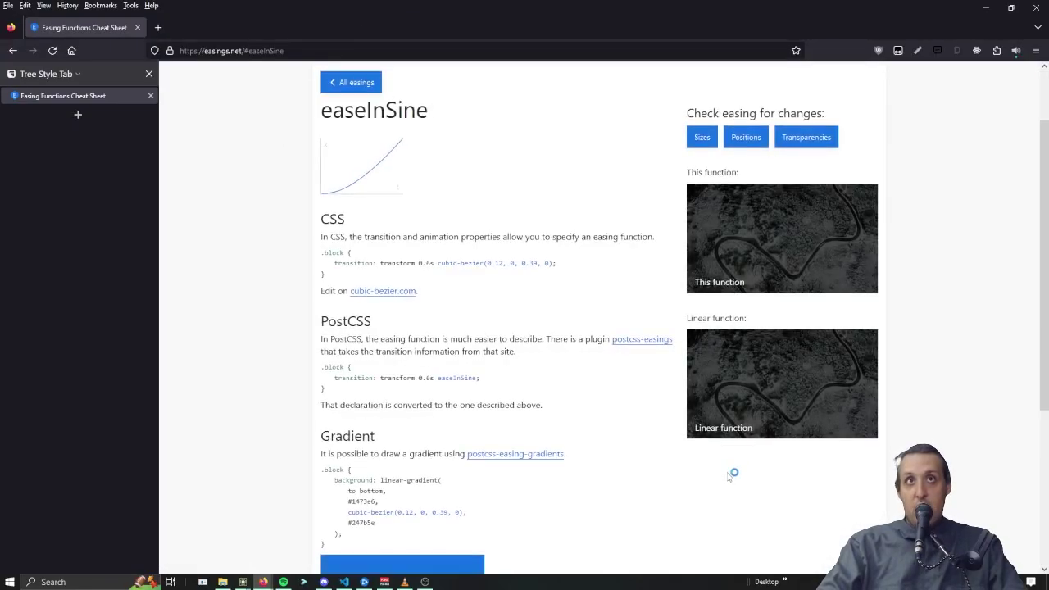
{"action": "scroll", "coordinate": [392, 426], "scroll_direction": "down", "scroll_amount": 2}
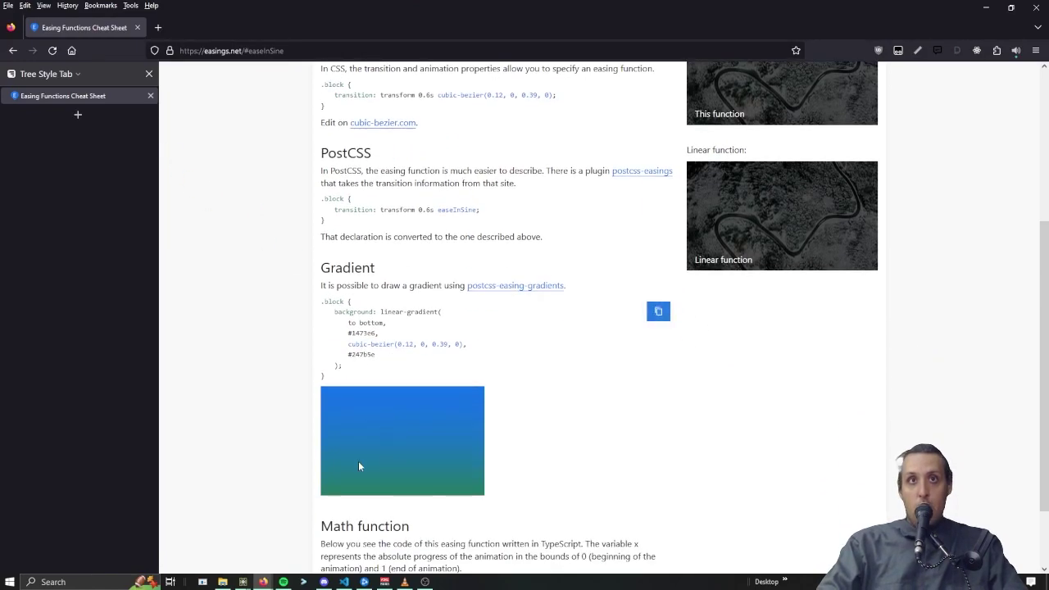
{"action": "scroll", "coordinate": [363, 440], "scroll_direction": "down", "scroll_amount": 1}
{"action": "left_click_drag", "start_coordinate": [354, 508], "coordinate": [324, 497]}
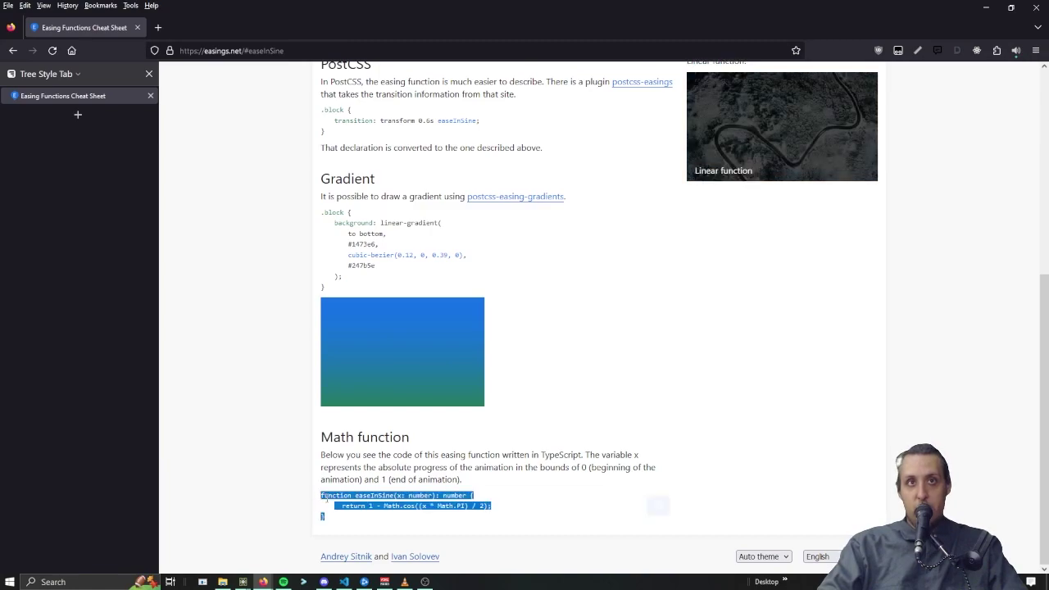
{"action": "left_click", "coordinate": [659, 505]}
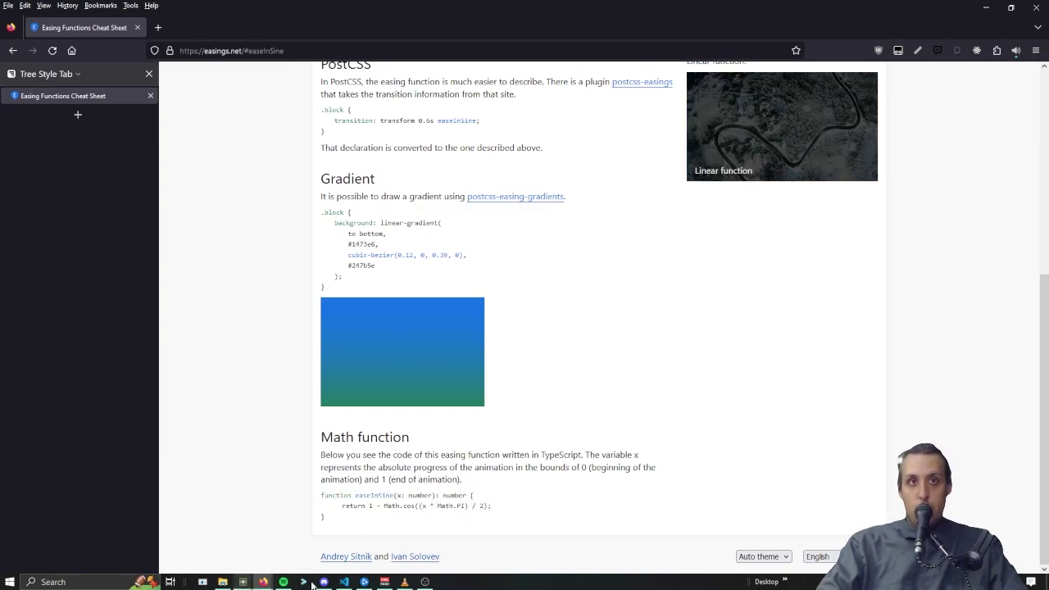
Return to the chopexec1 script in Visual Studio Code and paste the TypeScript function directly below the Python easeInSine definition
{"action": "mouse_move", "coordinate": [243, 582]}
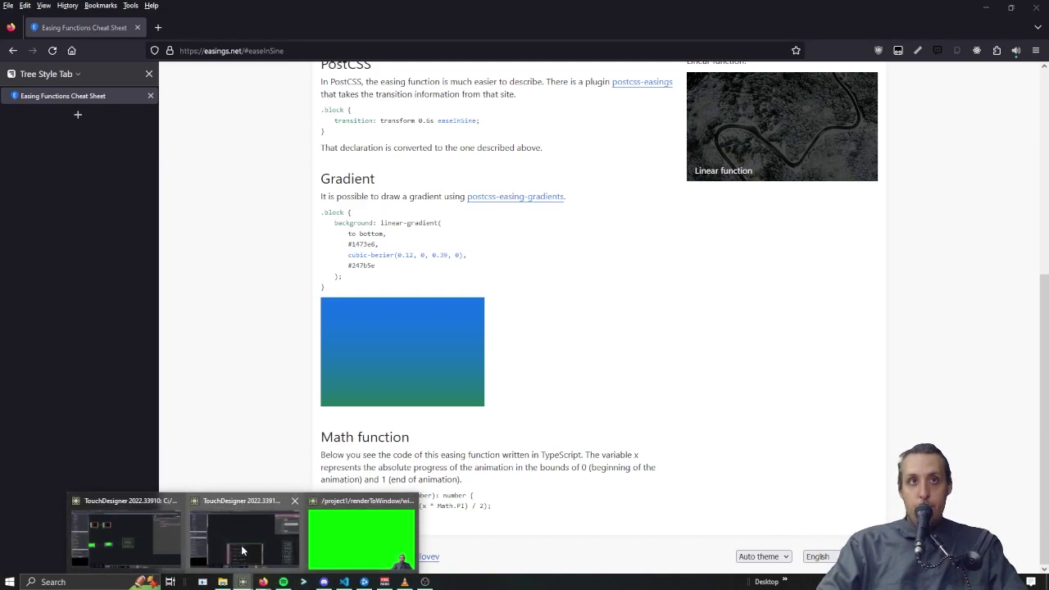
{"action": "left_click", "coordinate": [242, 545]}
{"action": "left_click", "coordinate": [343, 581]}
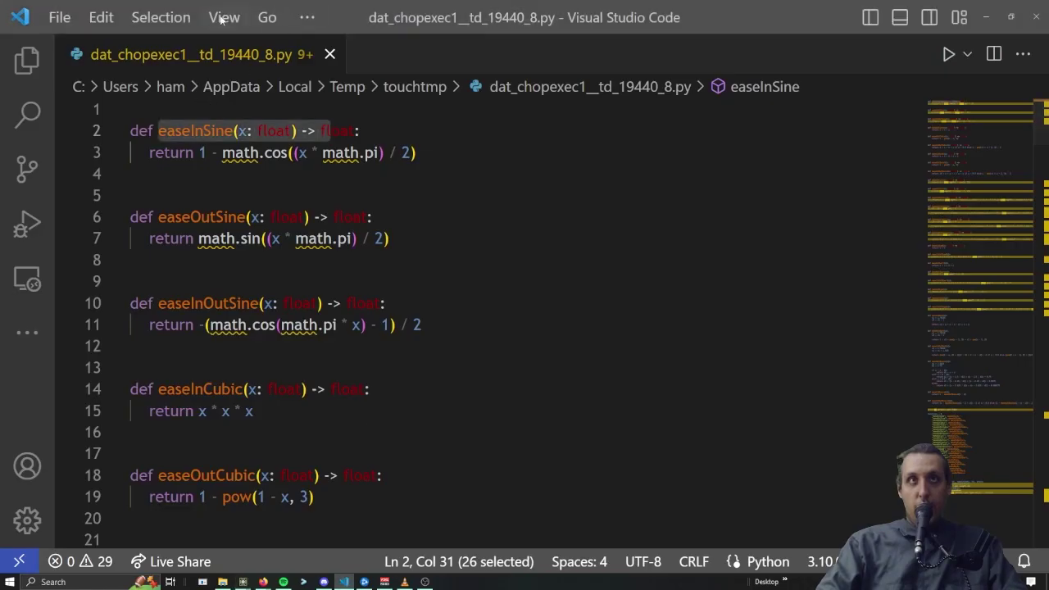
{"action": "left_click", "coordinate": [276, 217]}
{"action": "left_click", "coordinate": [149, 153]}
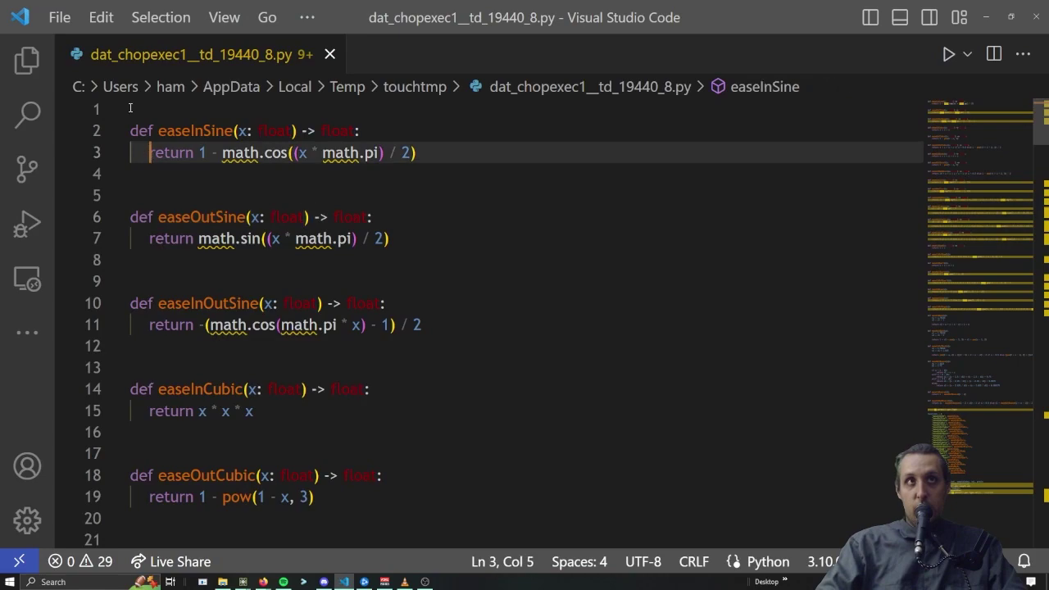
{"action": "left_click", "coordinate": [141, 173]}
{"action": "key", "text": "ctrl+v"}
Compare the pasted TypeScript easeInSine with the Python version: math.cos, math.pi, capitalised Math, function keyword, braces and semicolon
{"action": "left_click_drag", "start_coordinate": [438, 200], "coordinate": [53, 168]}
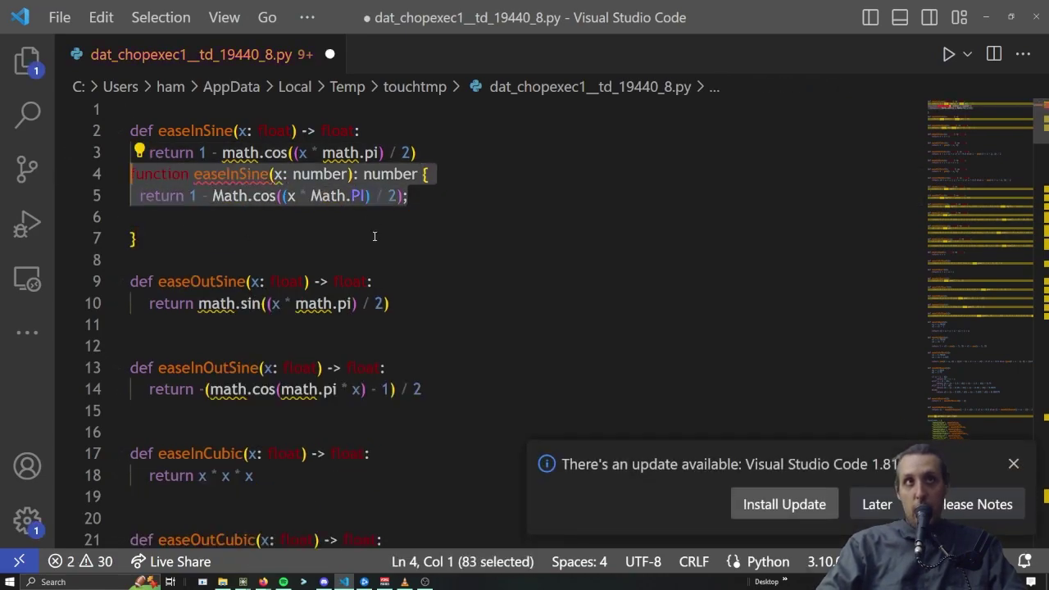
{"action": "left_click_drag", "start_coordinate": [206, 240], "coordinate": [82, 170]}
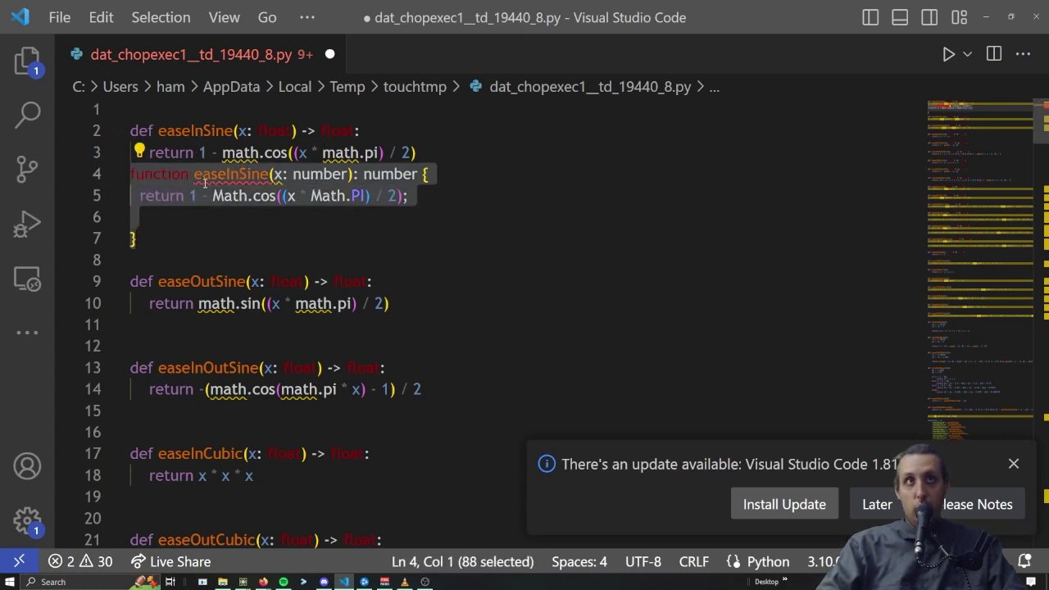
{"action": "left_click_drag", "start_coordinate": [222, 153], "coordinate": [287, 153]}
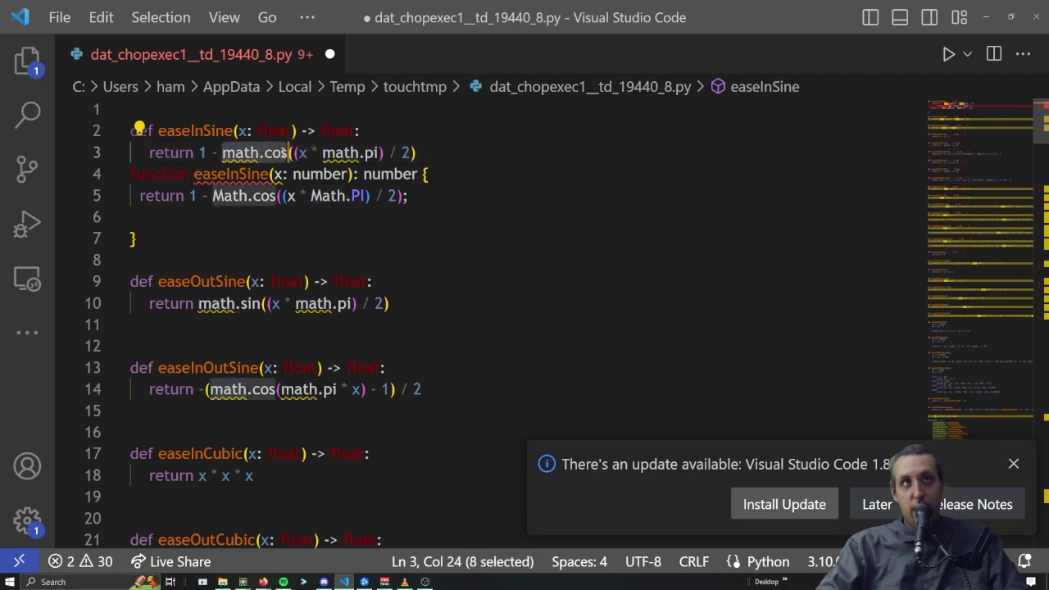
{"action": "left_click", "coordinate": [297, 152]}
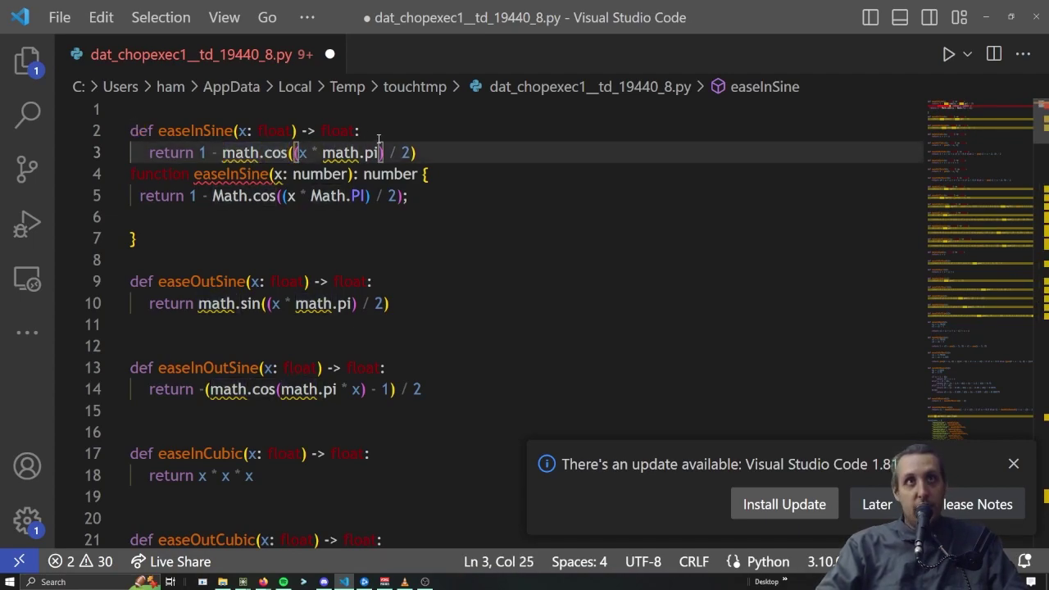
{"action": "left_click", "coordinate": [244, 214]}
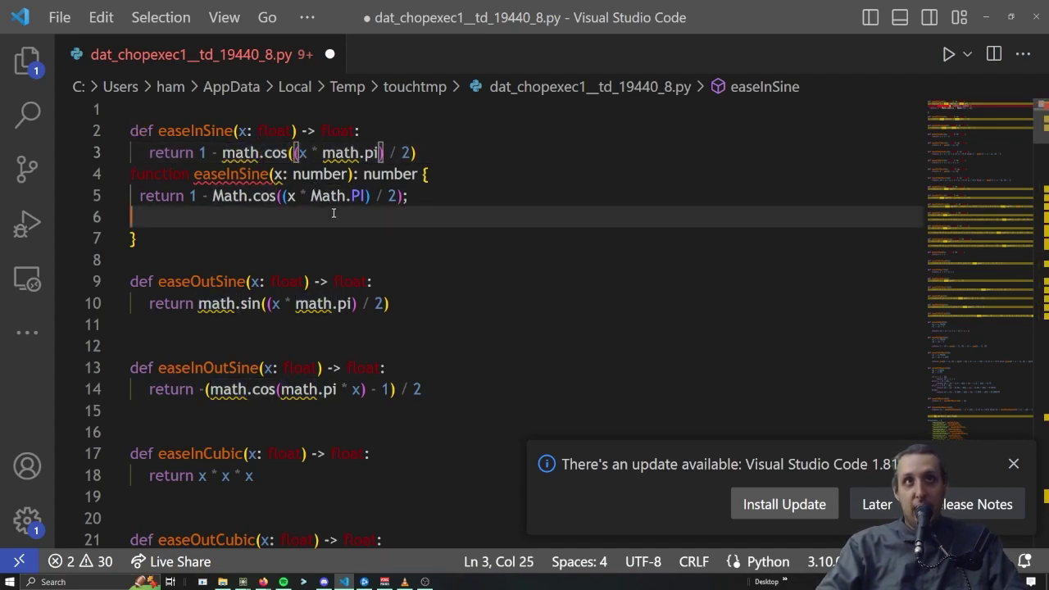
{"action": "left_click_drag", "start_coordinate": [212, 196], "coordinate": [234, 197]}
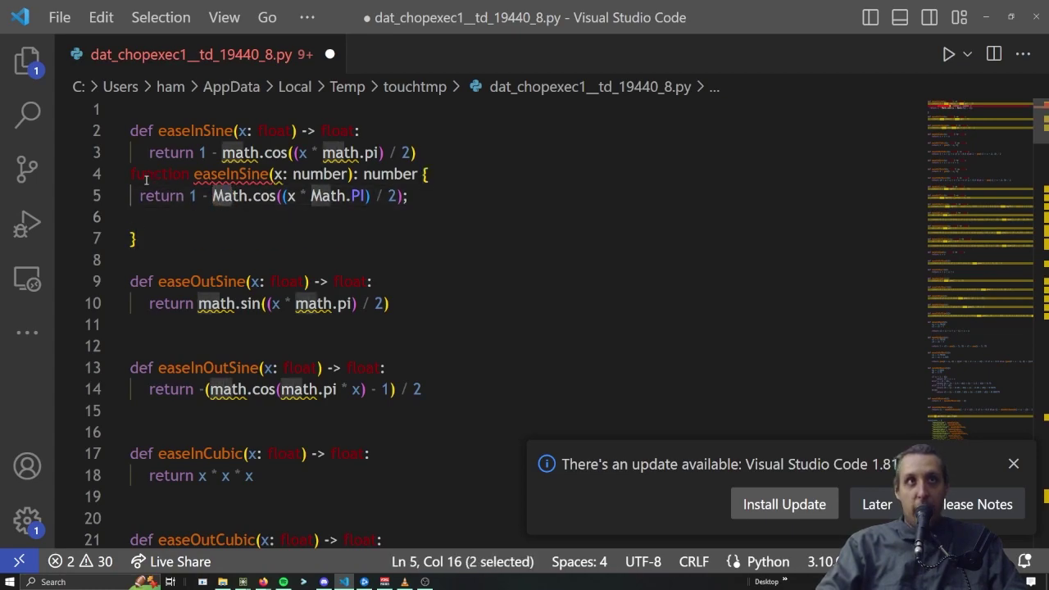
{"action": "left_click_drag", "start_coordinate": [135, 176], "coordinate": [175, 182]}
{"action": "left_click_drag", "start_coordinate": [413, 175], "coordinate": [429, 179]}
{"action": "left_click", "coordinate": [404, 196]}
Delete the pasted TypeScript easeInSine function from the Python script
{"action": "left_click_drag", "start_coordinate": [254, 232], "coordinate": [118, 200]}
{"action": "left_click_drag", "start_coordinate": [174, 235], "coordinate": [84, 183]}
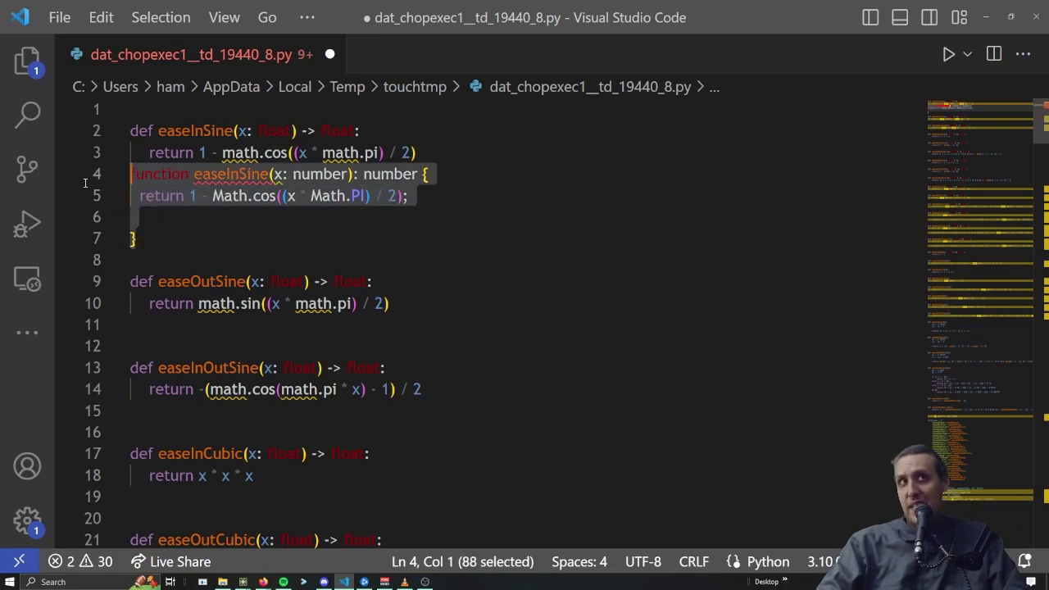
{"action": "key", "text": "BackSpace"}
{"action": "key", "text": "BackSpace"}
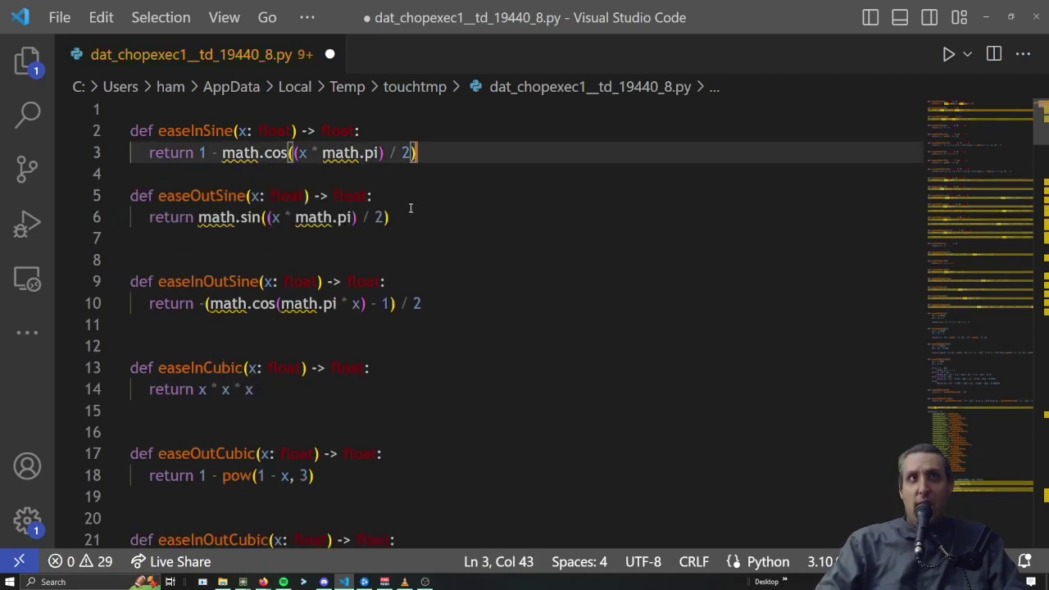
Look through the remaining Python easing definitions and the functions dictionary, down to the onValueChange callback at the script's end
{"action": "scroll", "coordinate": [354, 257], "scroll_direction": "down", "scroll_amount": 8}
{"action": "scroll", "coordinate": [444, 354], "scroll_direction": "down", "scroll_amount": 10}
{"action": "scroll", "coordinate": [459, 354], "scroll_direction": "down", "scroll_amount": 20}
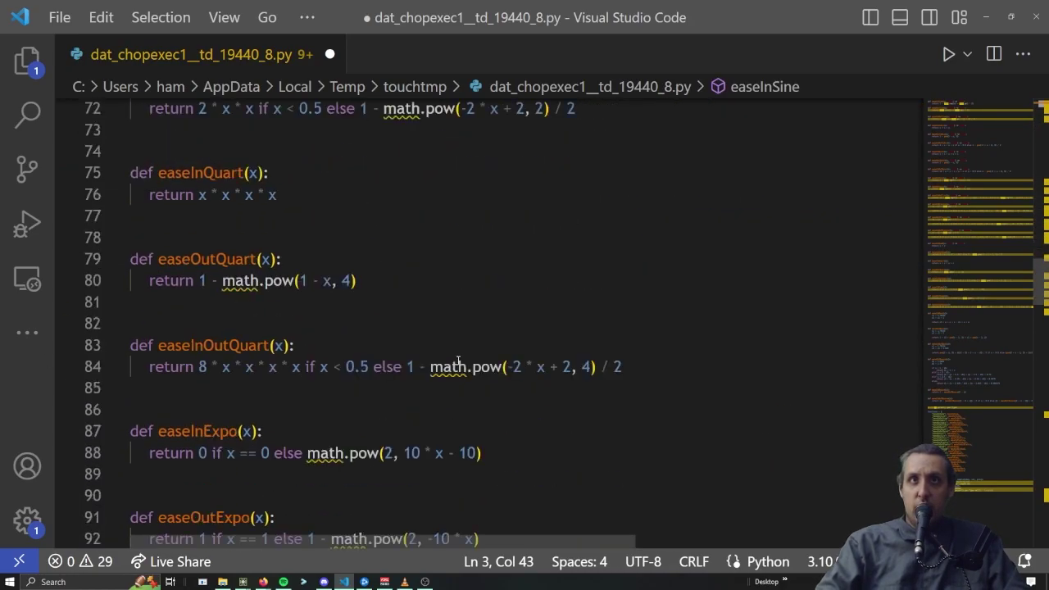
{"action": "scroll", "coordinate": [462, 361], "scroll_direction": "down", "scroll_amount": 4}
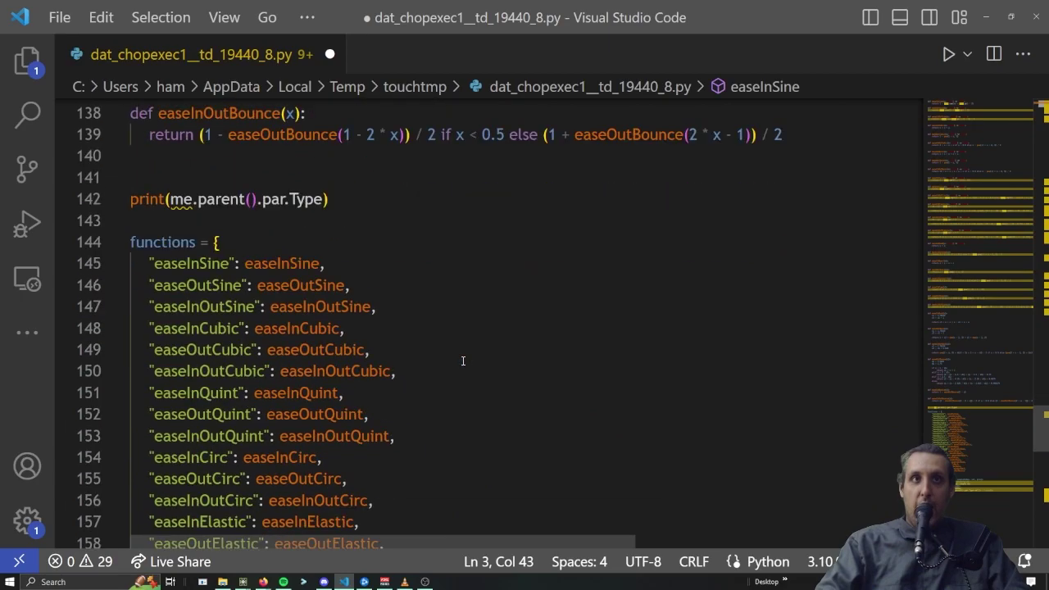
{"action": "scroll", "coordinate": [462, 361], "scroll_direction": "down", "scroll_amount": 3}
{"action": "scroll", "coordinate": [462, 361], "scroll_direction": "up", "scroll_amount": 5}
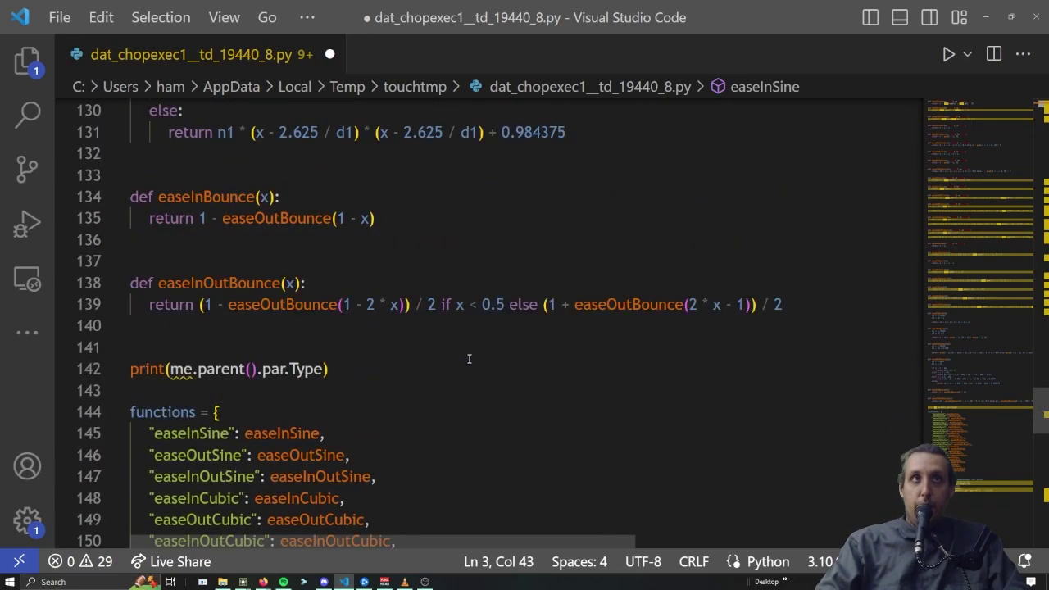
{"action": "scroll", "coordinate": [469, 359], "scroll_direction": "down", "scroll_amount": 11}
{"action": "scroll", "coordinate": [470, 359], "scroll_direction": "down", "scroll_amount": 2}
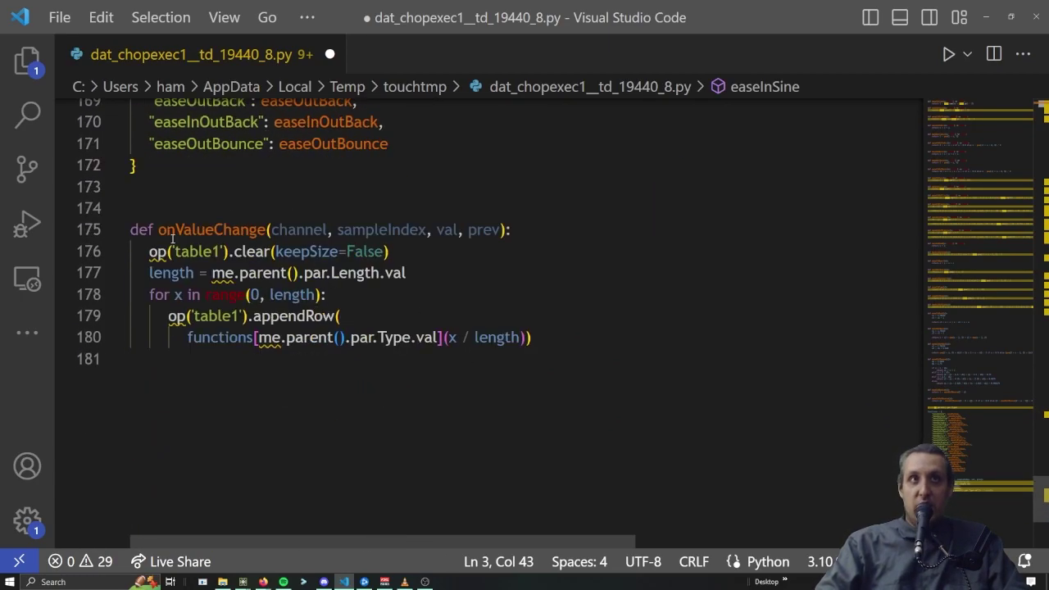
Examine the onValueChange callback: its signature, the clearing of table1, the length variable and the loop appending easing values as rows
{"action": "left_click_drag", "start_coordinate": [158, 230], "coordinate": [261, 230]}
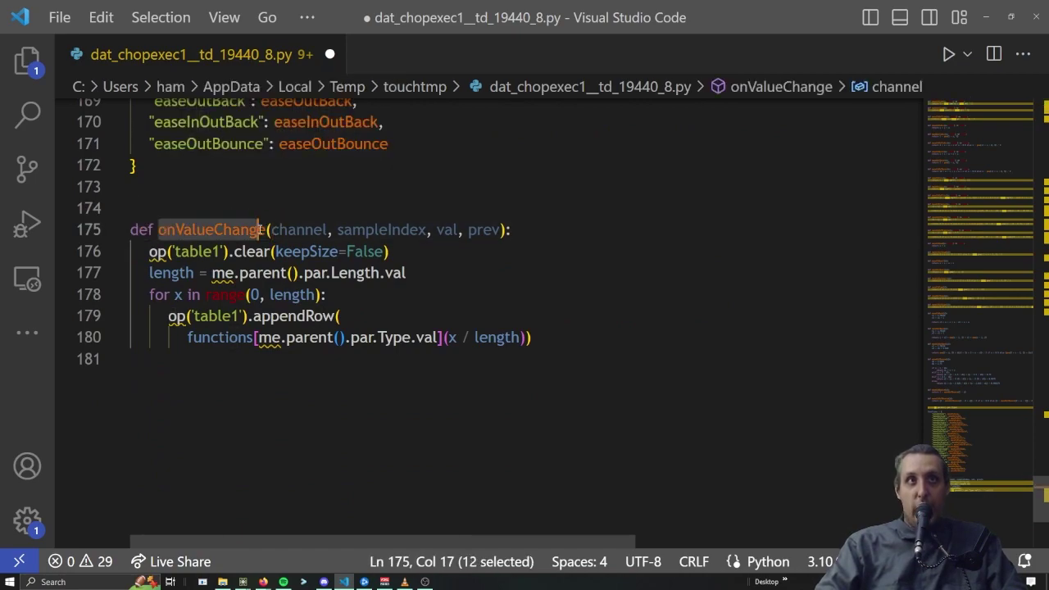
{"action": "left_click", "coordinate": [260, 231]}
{"action": "left_click", "coordinate": [264, 230]}
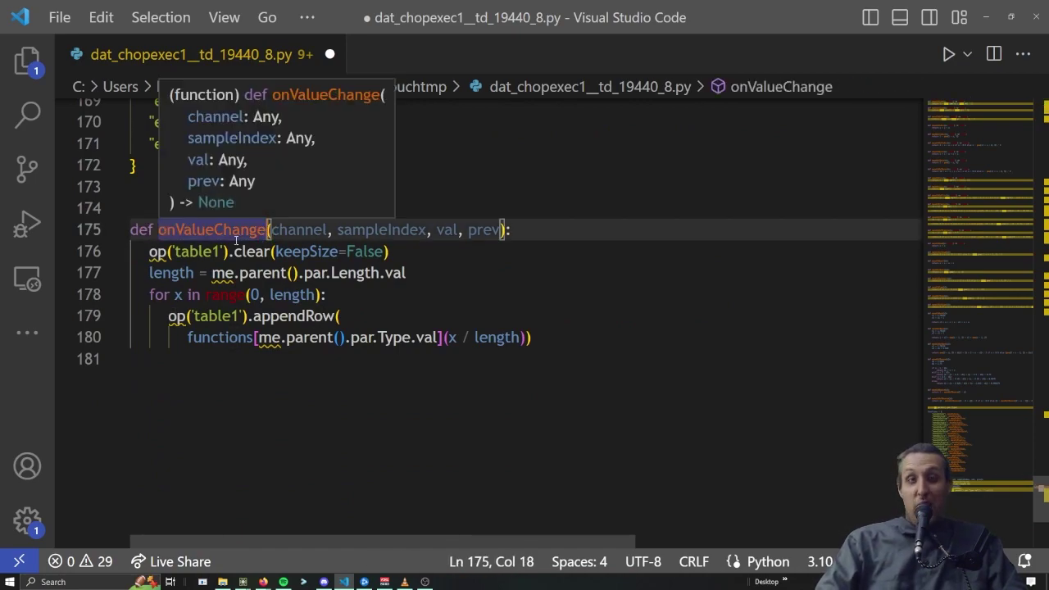
{"action": "left_click", "coordinate": [199, 251]}
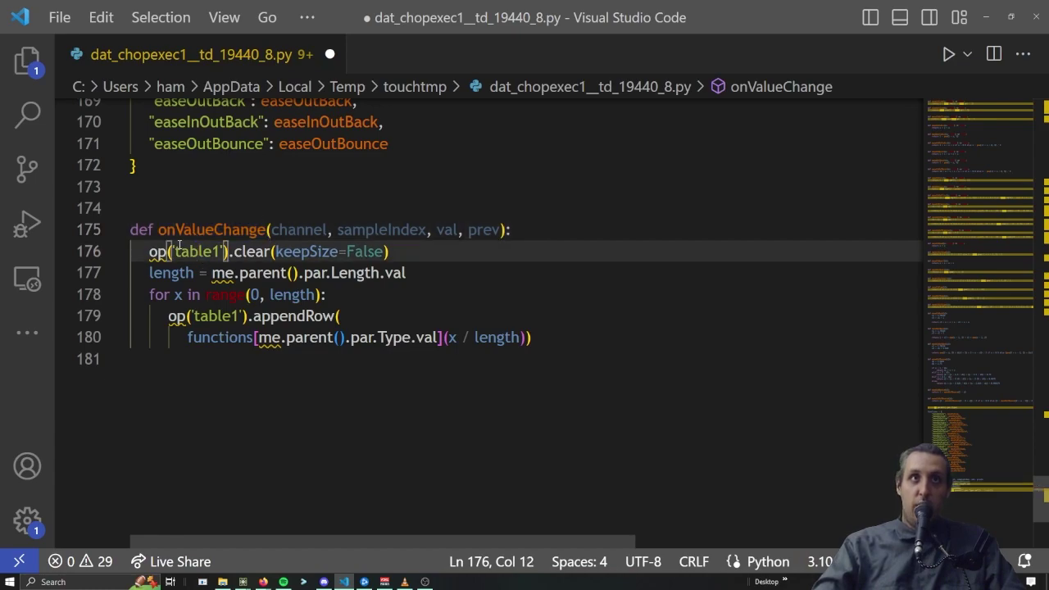
{"action": "left_click", "coordinate": [173, 247]}
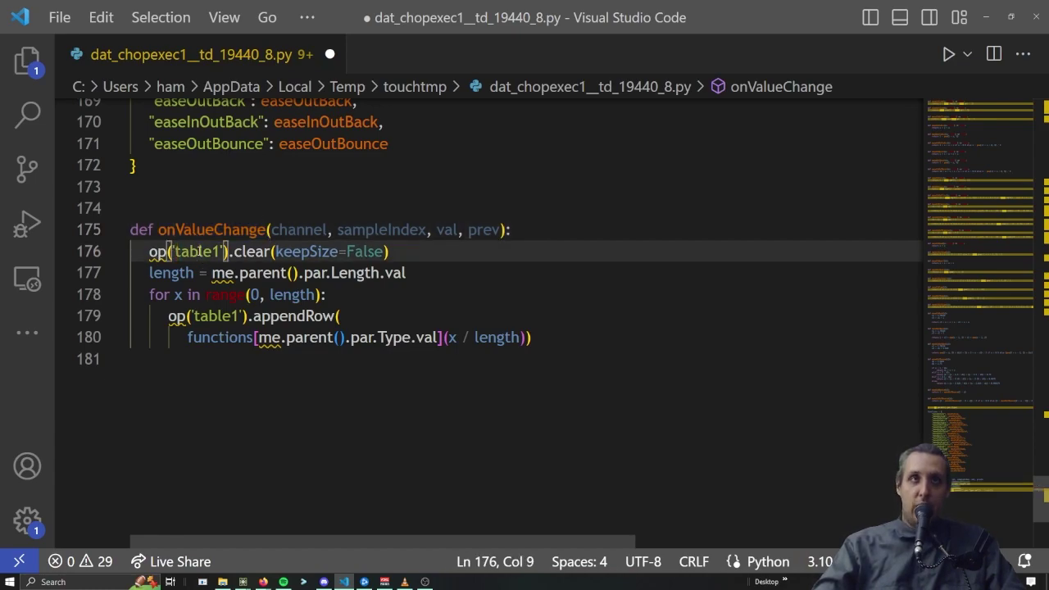
{"action": "left_click", "coordinate": [198, 252]}
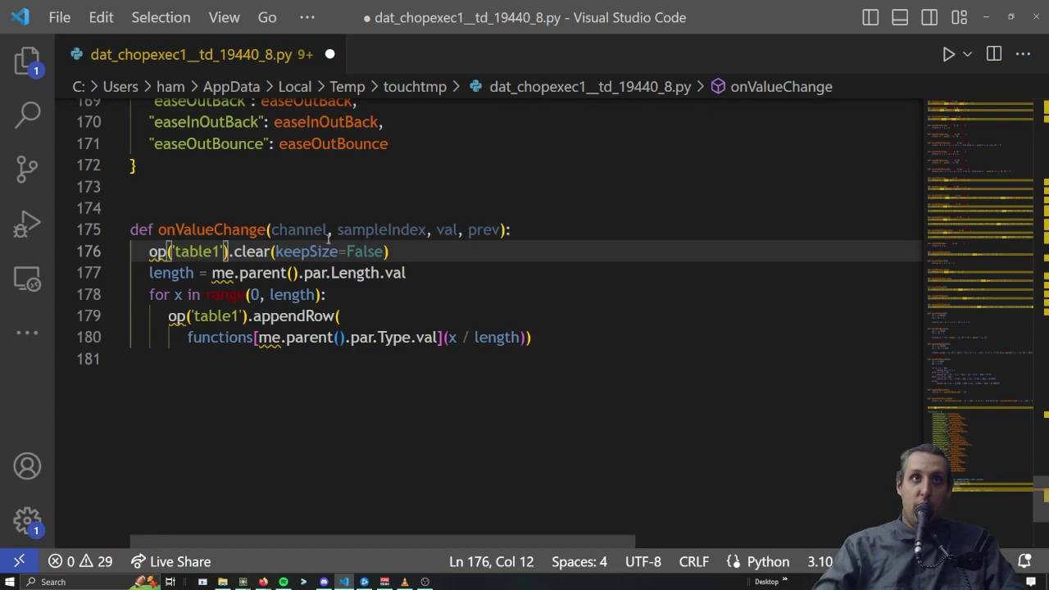
{"action": "left_click", "coordinate": [285, 316]}
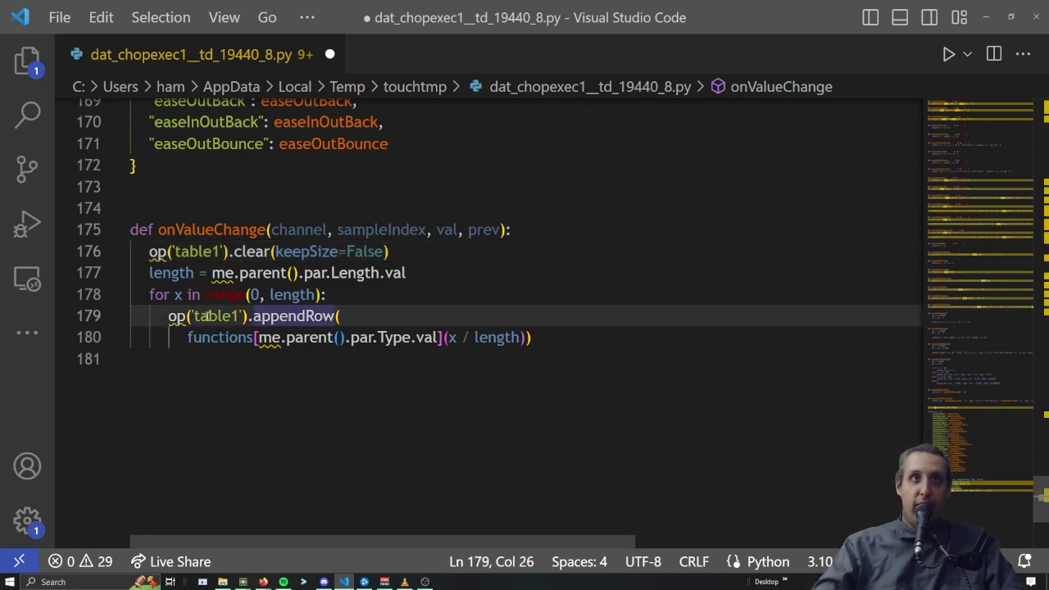
{"action": "left_click_drag", "start_coordinate": [175, 296], "coordinate": [343, 298]}
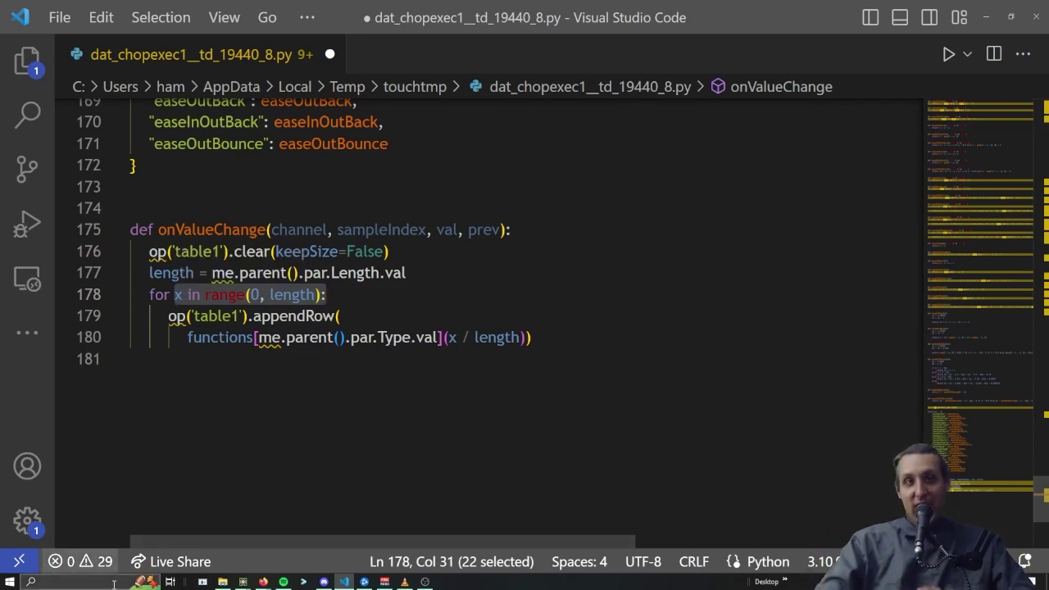
Switch back to TouchDesigner and look through the easing values in table1, from the first rows down to the last
{"action": "mouse_move", "coordinate": [242, 582]}
{"action": "left_click", "coordinate": [244, 533]}
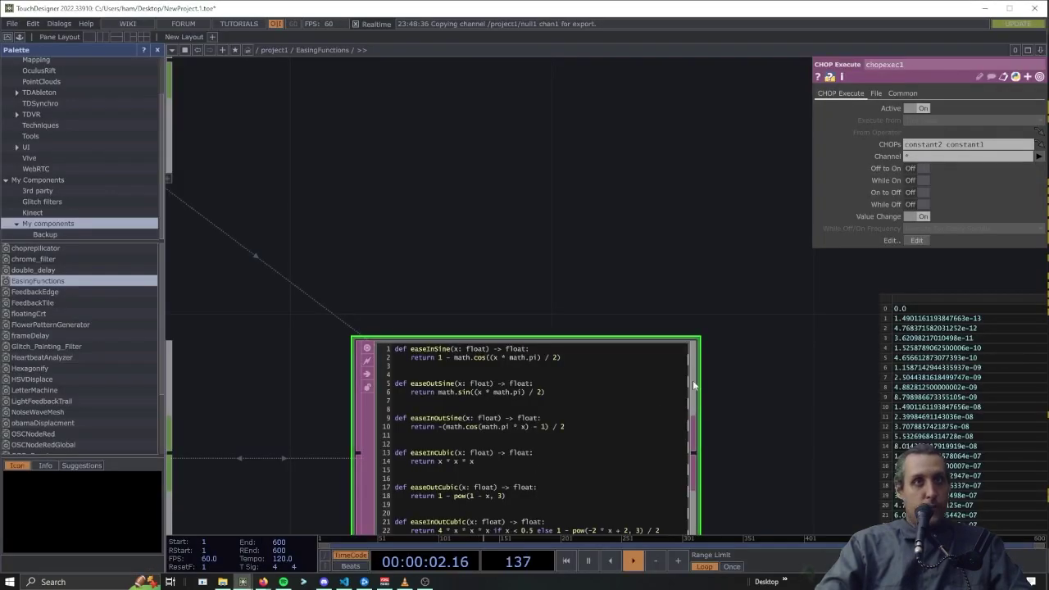
{"action": "left_click_drag", "start_coordinate": [722, 341], "coordinate": [295, 223]}
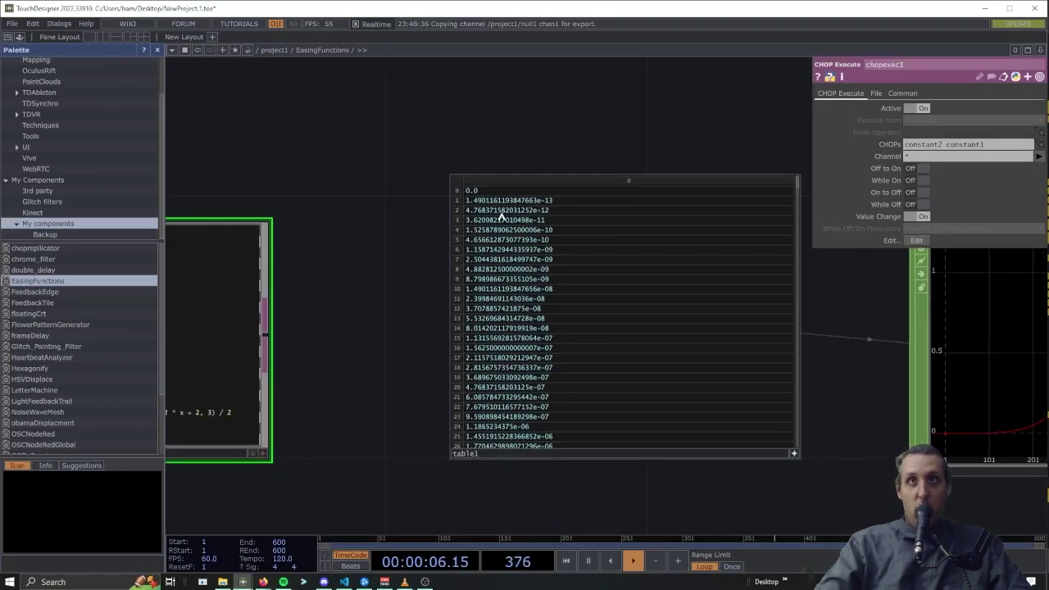
{"action": "scroll", "coordinate": [560, 252], "scroll_direction": "down", "scroll_amount": 20}
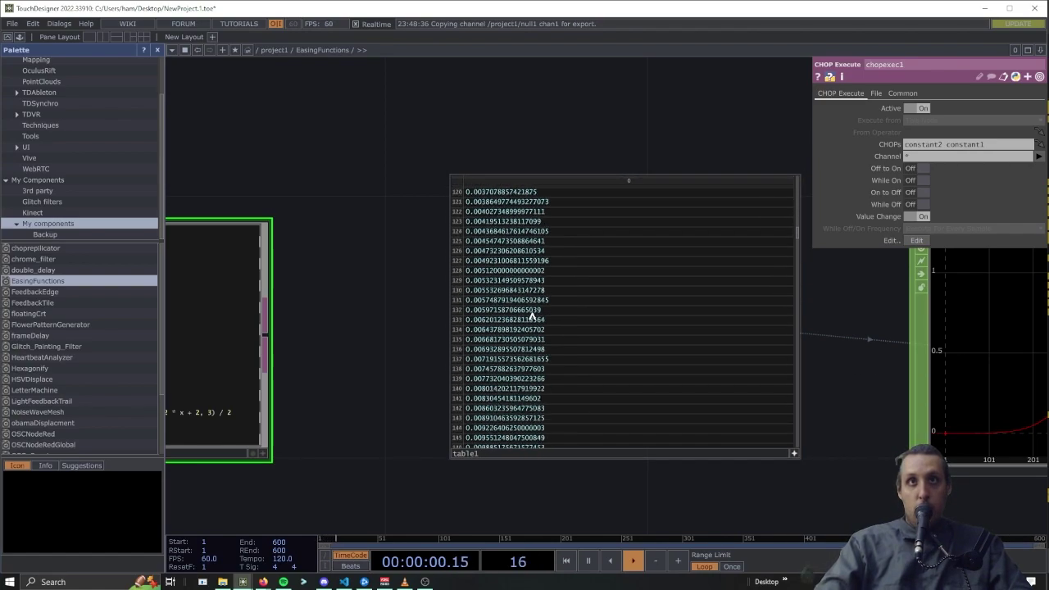
{"action": "scroll", "coordinate": [525, 326], "scroll_direction": "down", "scroll_amount": 20}
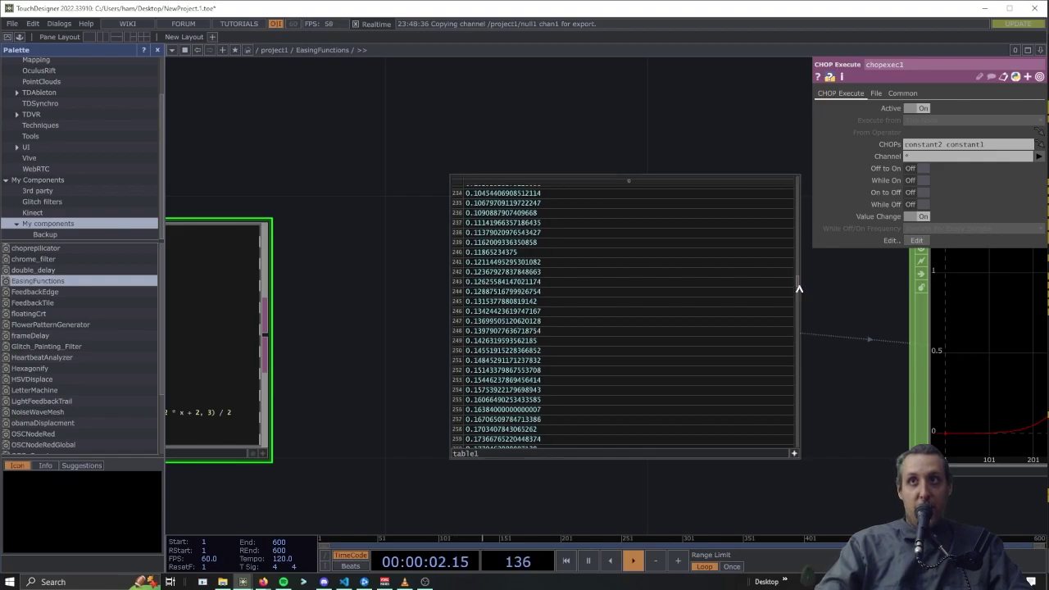
{"action": "left_click_drag", "start_coordinate": [795, 286], "coordinate": [800, 462]}
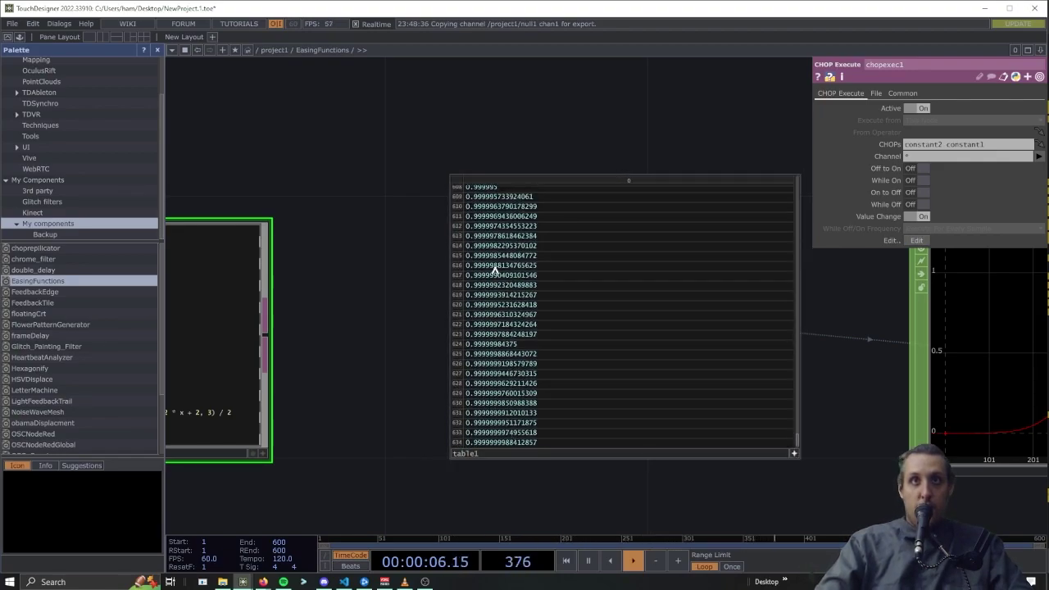
{"action": "scroll", "coordinate": [487, 253], "scroll_direction": "up", "scroll_amount": 20}
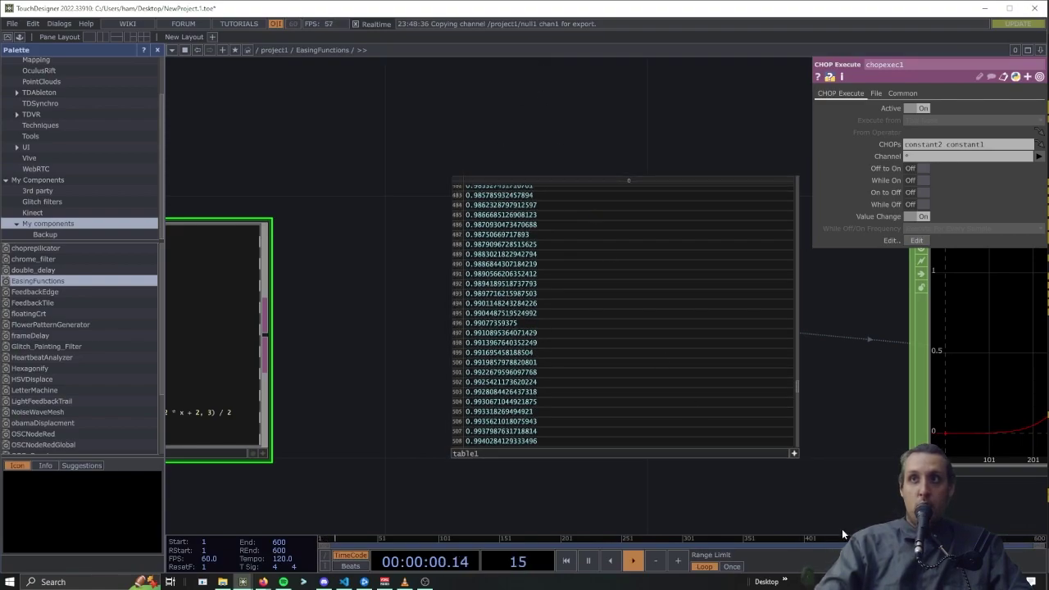
Move the datto1 operator slightly up and back into line between table1 and rename1
{"action": "left_click_drag", "start_coordinate": [848, 490], "coordinate": [507, 385]}
{"action": "scroll", "coordinate": [510, 387], "scroll_direction": "down", "scroll_amount": 4}
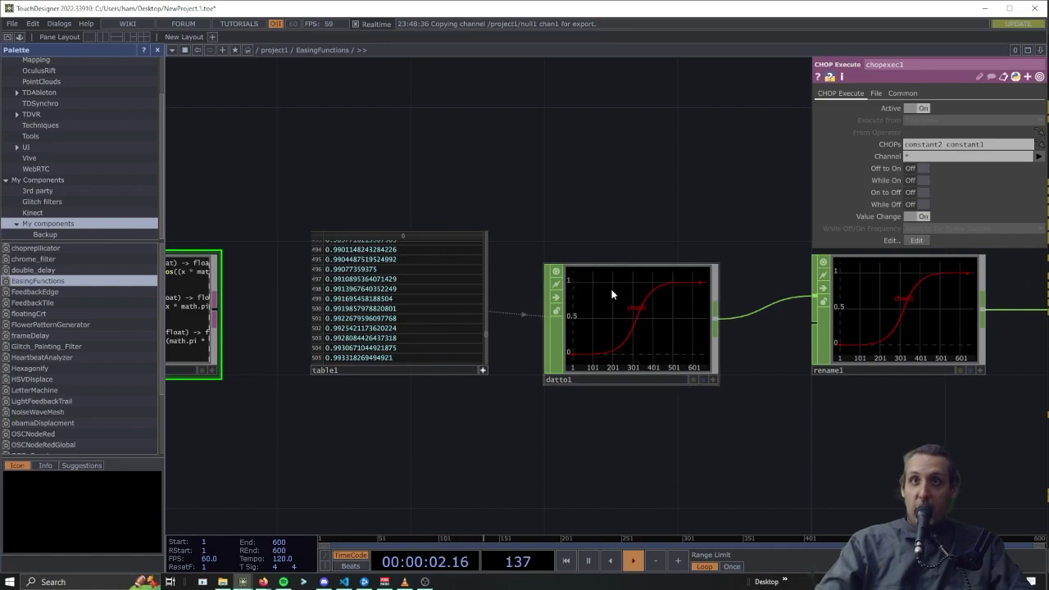
{"action": "left_click_drag", "start_coordinate": [600, 285], "coordinate": [600, 243]}
{"action": "left_click_drag", "start_coordinate": [727, 426], "coordinate": [648, 455]}
{"action": "left_click_drag", "start_coordinate": [580, 326], "coordinate": [569, 356]}
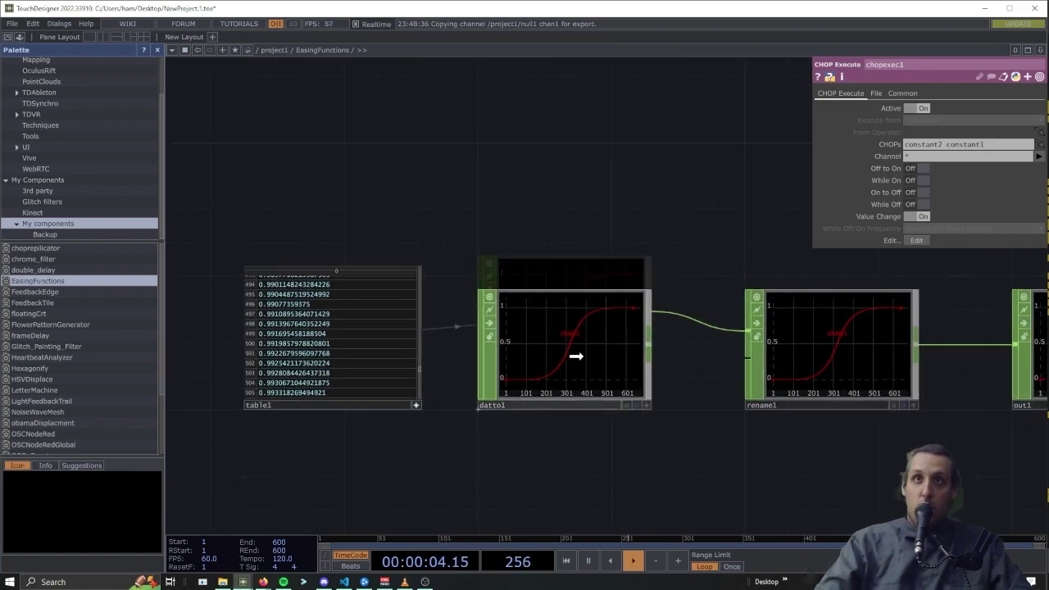
Examine the whole EasingFunctions network, from the constants through chopexec1, table1, datto1 and rename1 to out1 and opviewer1
{"action": "left_click_drag", "start_coordinate": [765, 464], "coordinate": [805, 451]}
{"action": "left_click_drag", "start_coordinate": [398, 417], "coordinate": [663, 443]}
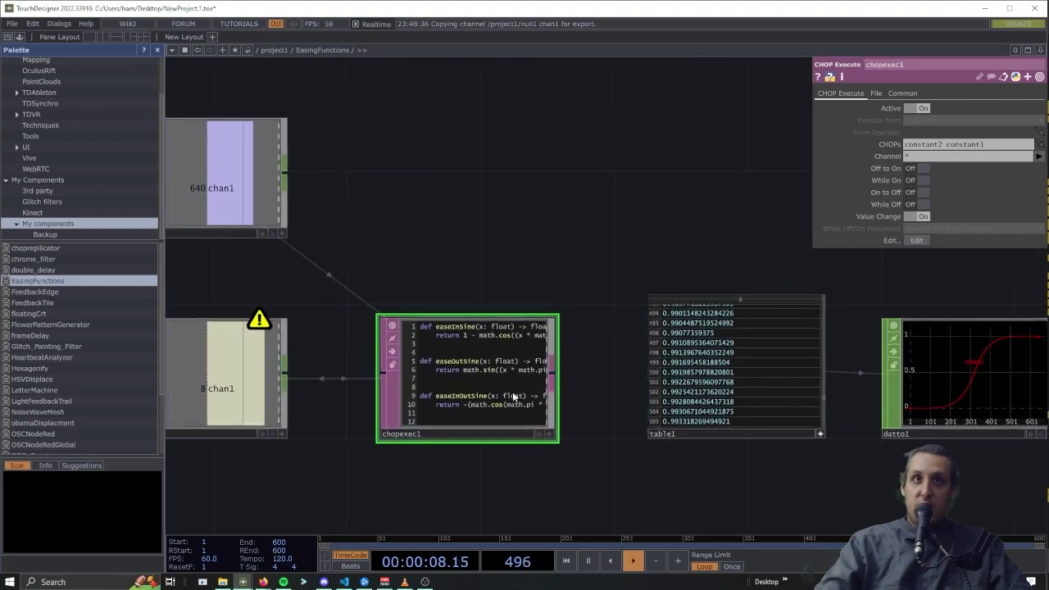
{"action": "left_click_drag", "start_coordinate": [890, 461], "coordinate": [451, 504]}
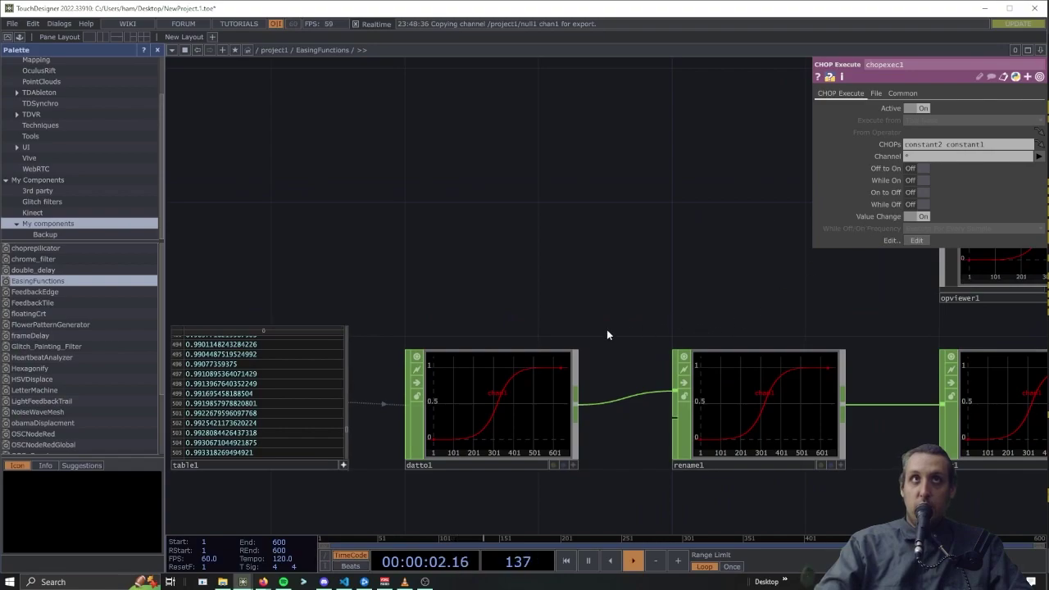
{"action": "scroll", "coordinate": [558, 283], "scroll_direction": "down", "scroll_amount": 4}
{"action": "scroll", "coordinate": [558, 283], "scroll_direction": "down", "scroll_amount": 2}
{"action": "scroll", "coordinate": [556, 282], "scroll_direction": "up", "scroll_amount": 2}
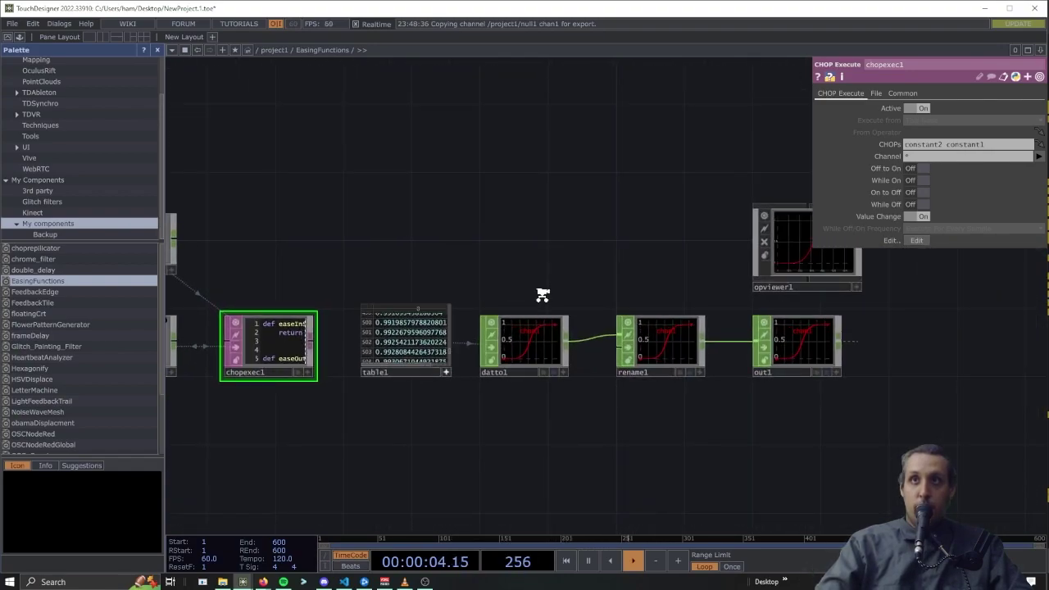
{"action": "scroll", "coordinate": [541, 297], "scroll_direction": "down", "scroll_amount": 2}
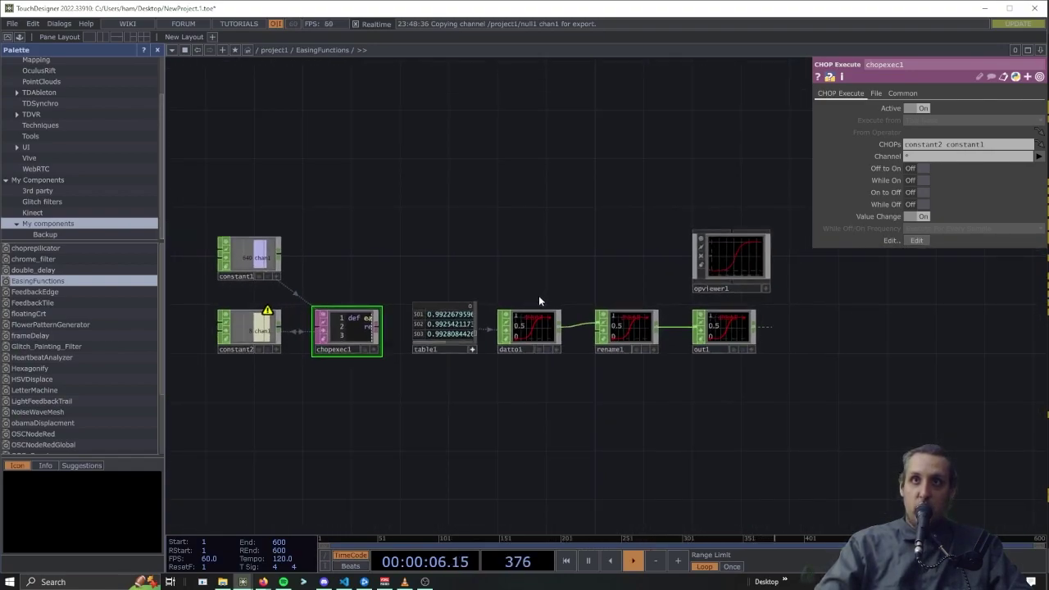